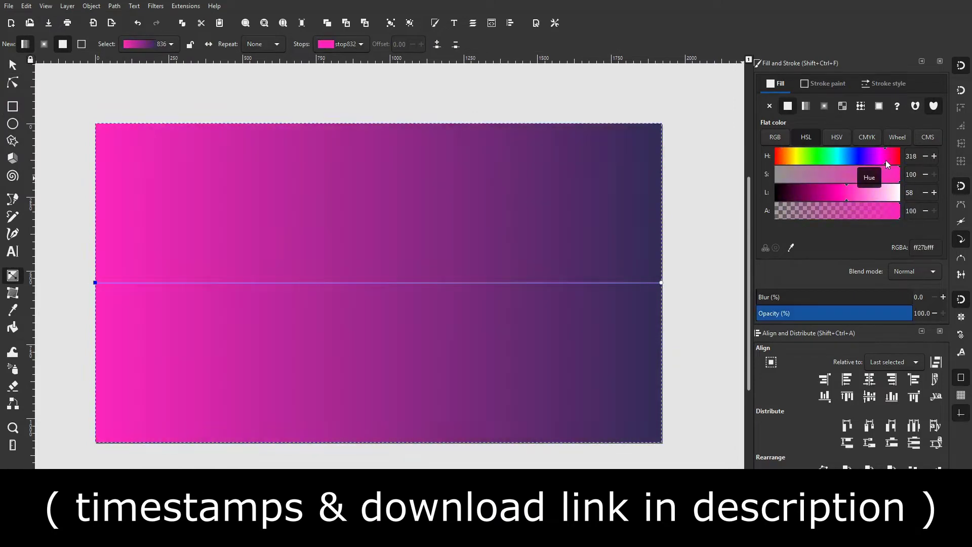
Step: Fade the background from coral to blue and draw a rounded blue rocket-body rectangle
left_click_drag(837, 195, 862, 195)
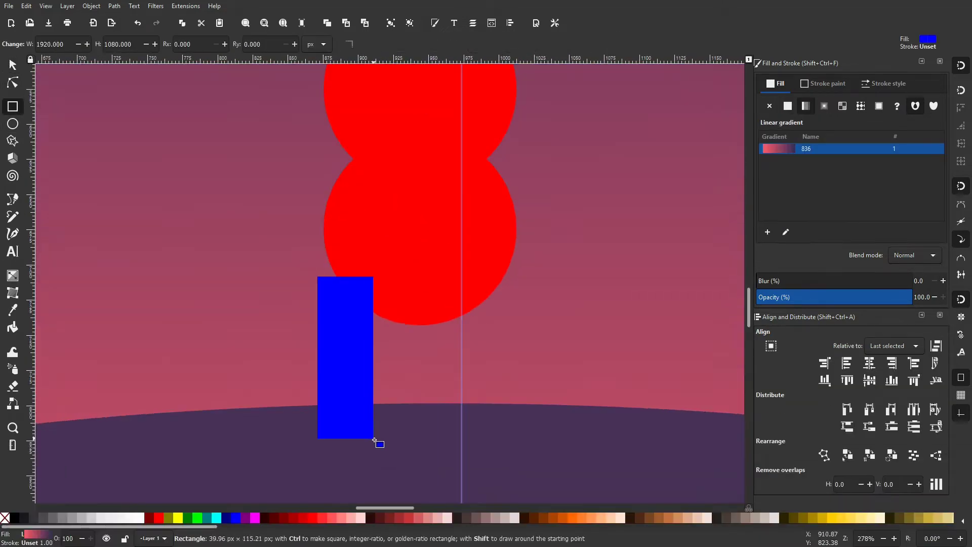
left_click_drag(374, 441, 383, 448)
left_click_drag(382, 277, 377, 304)
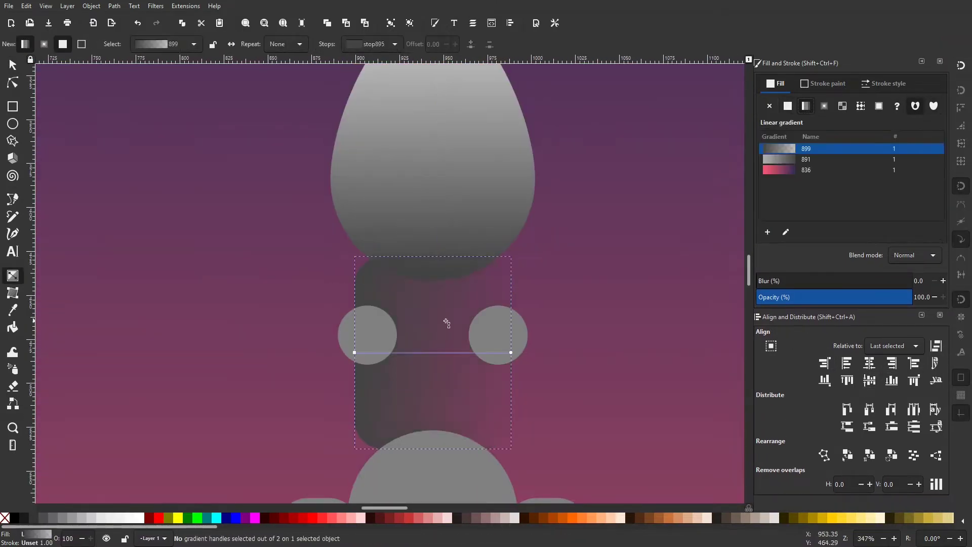
Step: Lighten the grey gradient stop and adjust the gradients on the rocket parts
left_click_drag(841, 193, 854, 199)
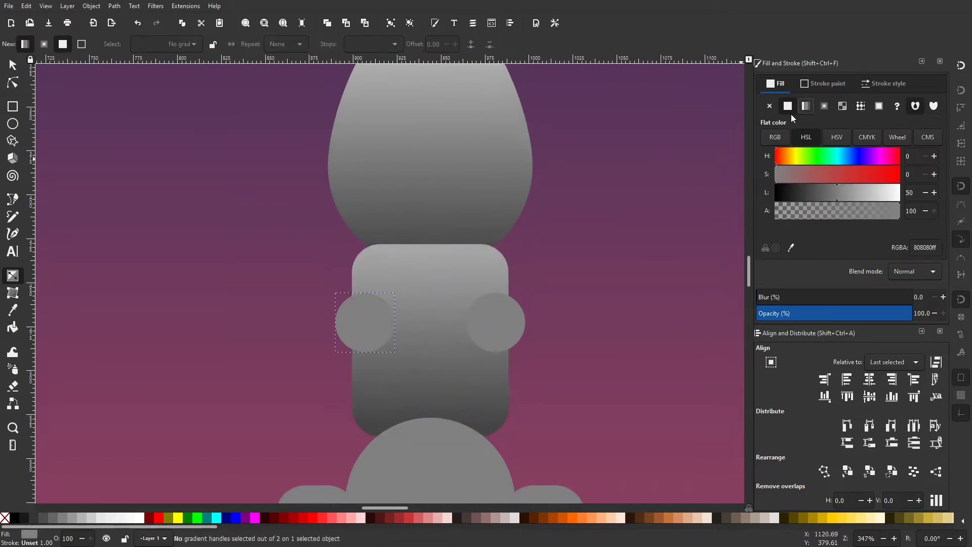
left_click_drag(326, 304, 390, 321)
left_click_drag(521, 321, 462, 321)
scroll(462, 321, "down", 5)
left_click_drag(431, 151, 445, 369)
scroll(456, 228, "up", 3)
scroll(415, 277, "up", 1, "ctrl")
Step: Shade the left arm and body with vertical gradients and the right arm with a horizontal one
left_click_drag(337, 147, 336, 400)
scroll(405, 304, "right", 2, "shift")
left_click_drag(500, 295, 602, 295)
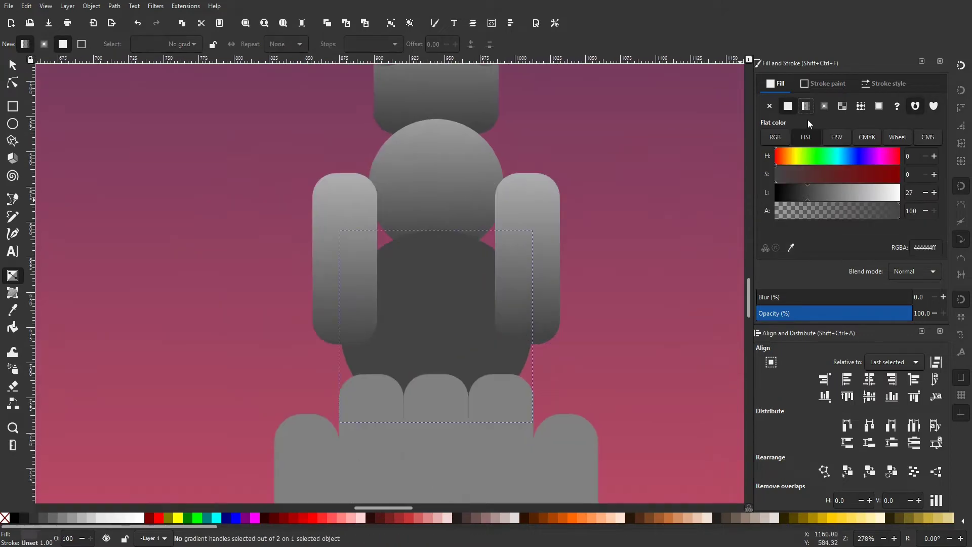
left_click_drag(445, 233, 448, 390)
Step: Select the background rectangle, then return to whole-object selection
scroll(424, 211, "down", 3)
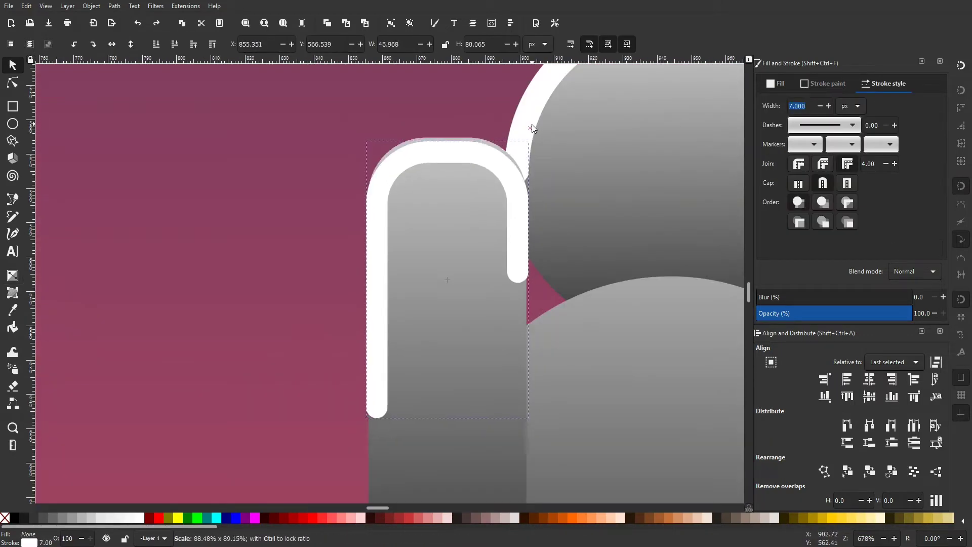
scroll(531, 128, "down", 3, "ctrl")
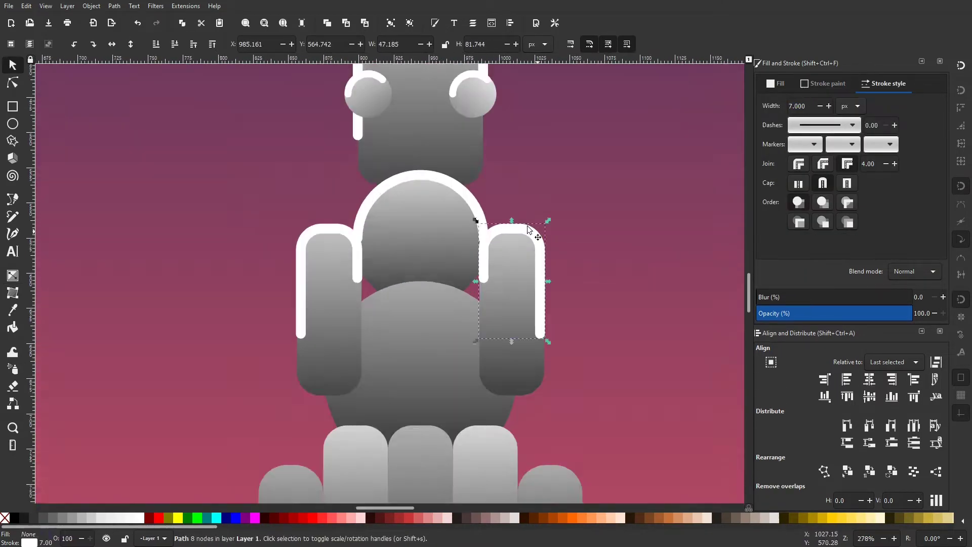
left_click(458, 214)
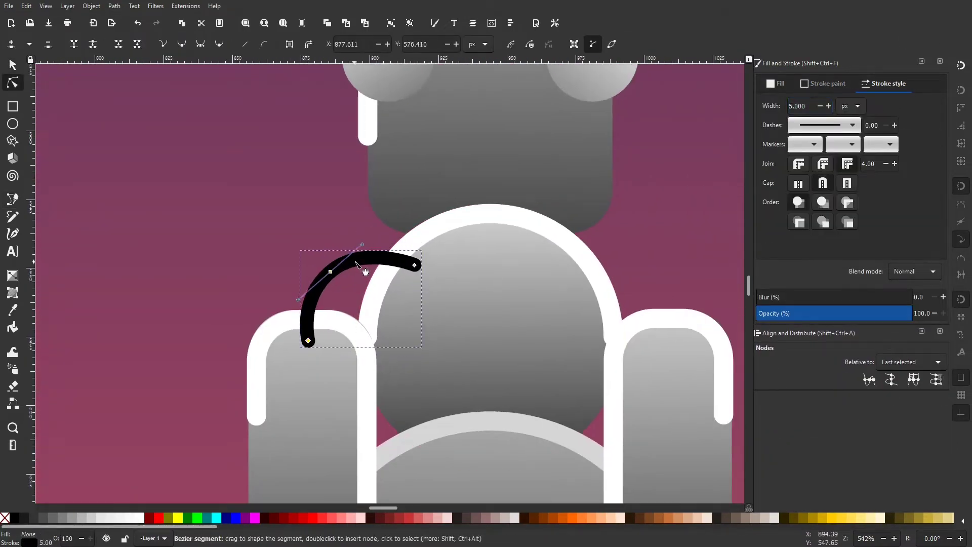
key("s")
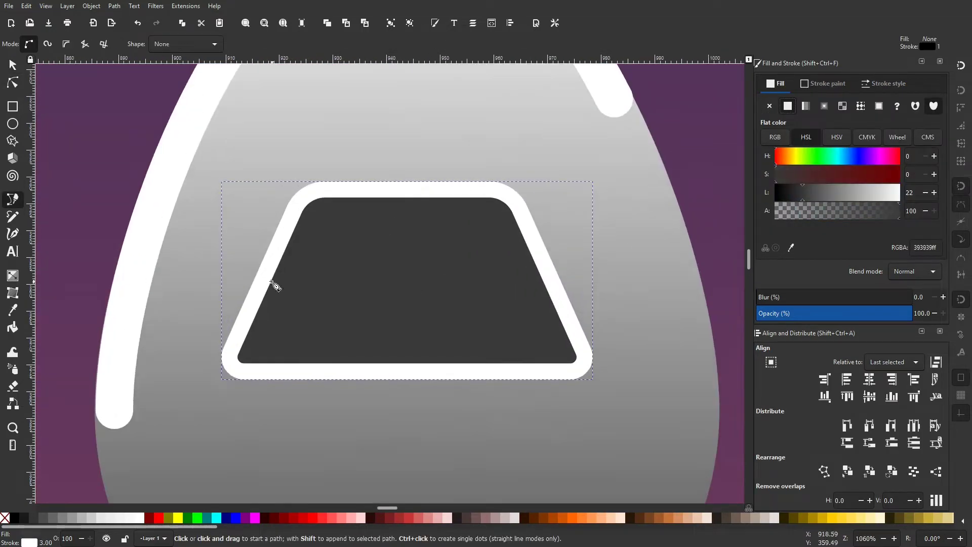
Step: Split the window with straight and slanted dividers, set pane lightness 32, nudge leg dots down
left_click(266, 272)
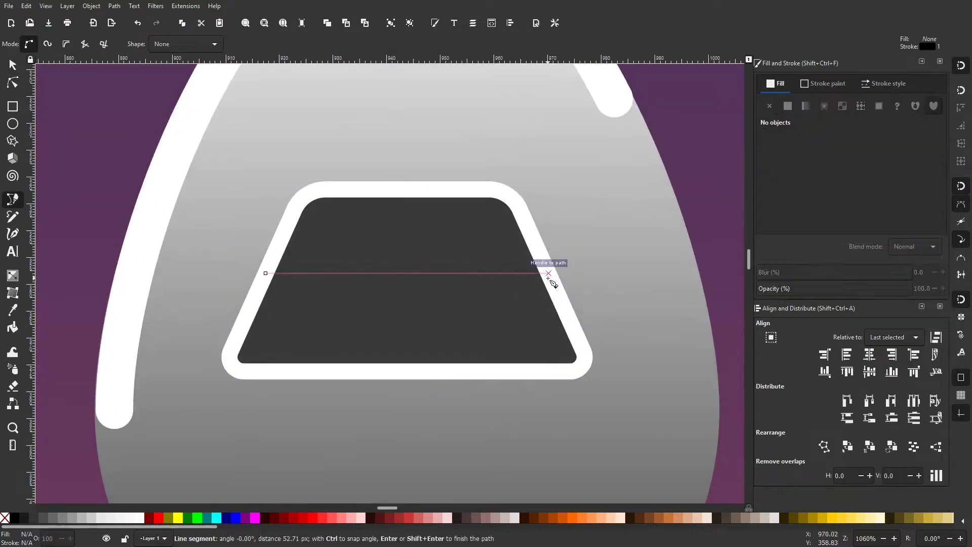
double_click(549, 273)
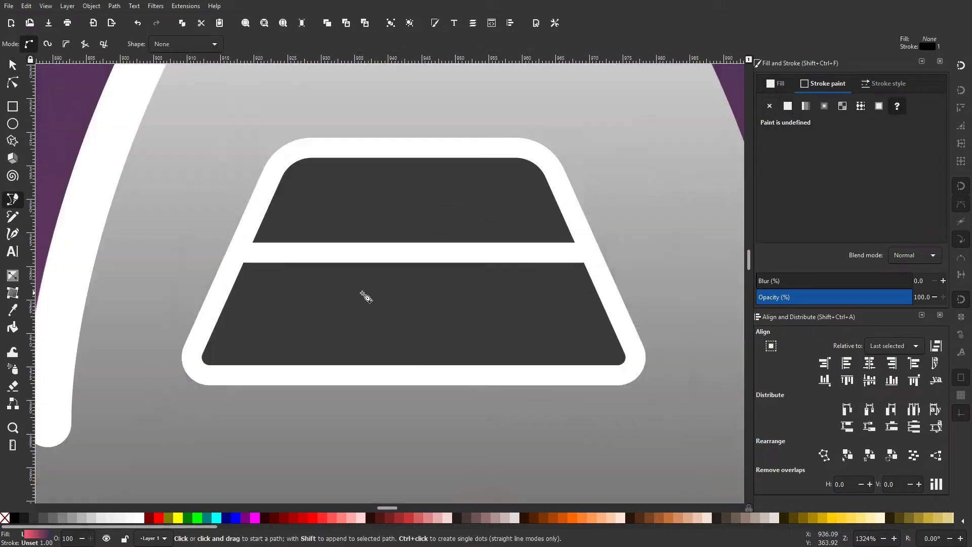
left_click(348, 252)
double_click(312, 374)
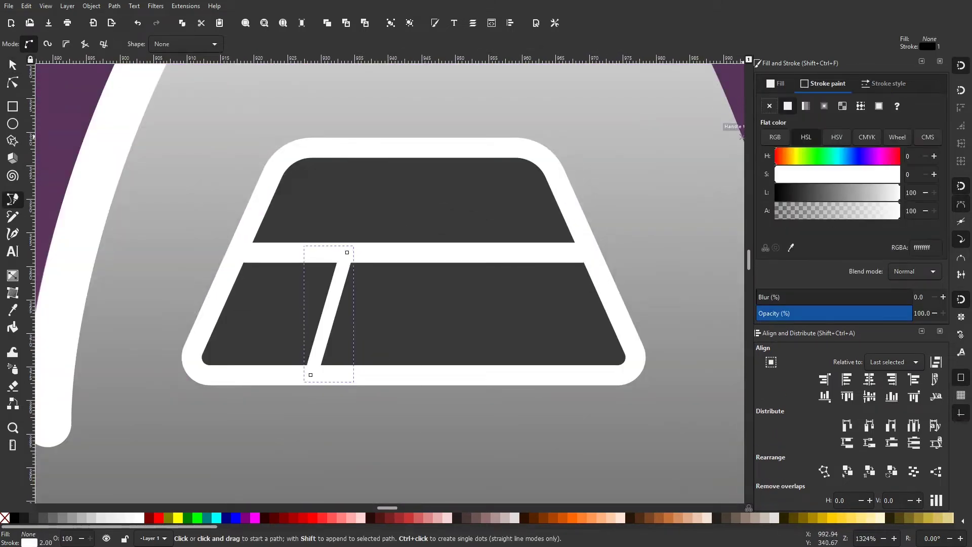
left_click(816, 193)
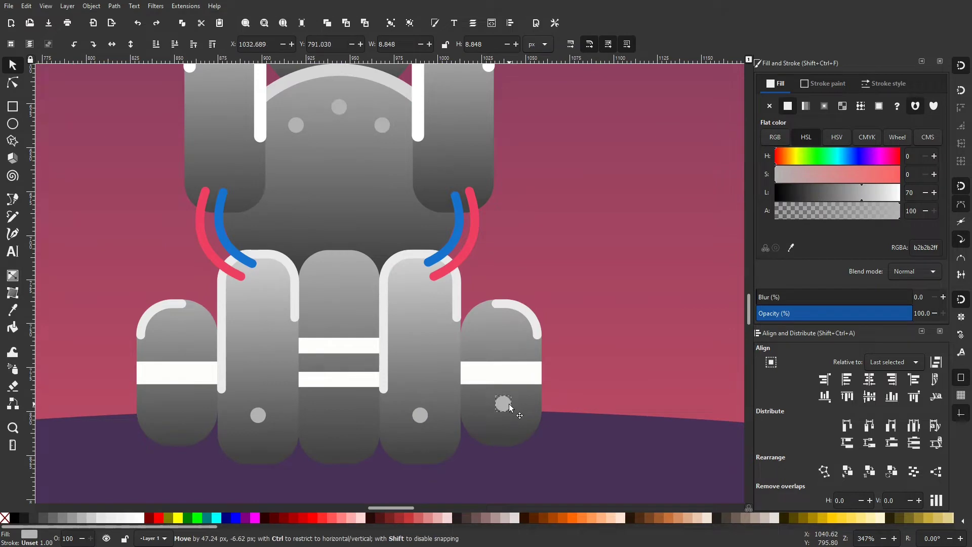
left_click_drag(416, 422, 417, 431)
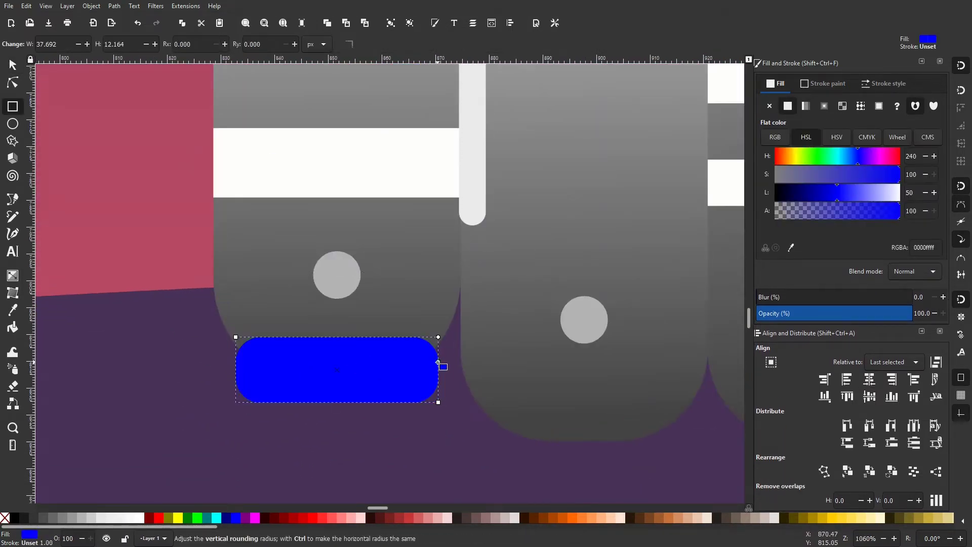
Step: Lower the blue foot under the leg and reshape the cloud arc's bend and left end
left_click_drag(344, 372, 345, 380)
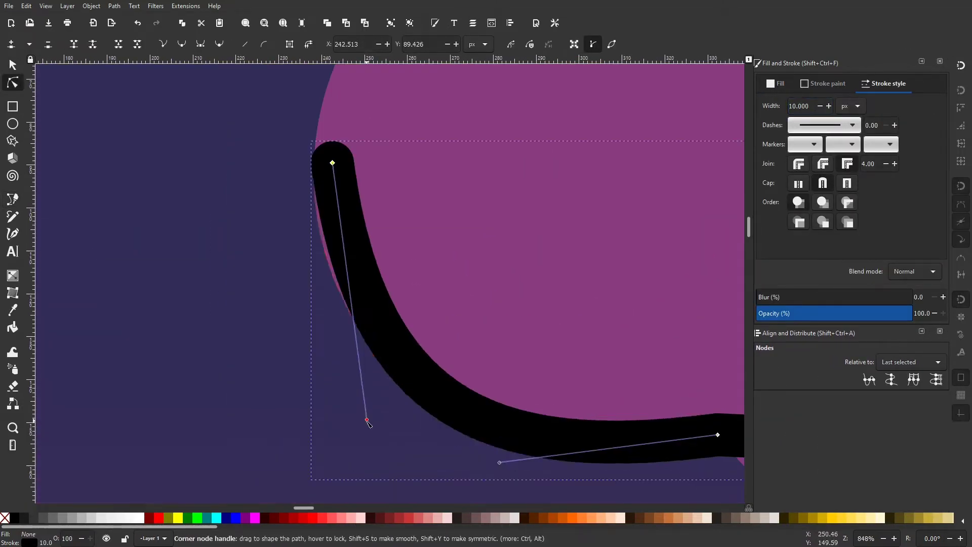
left_click_drag(367, 420, 381, 404)
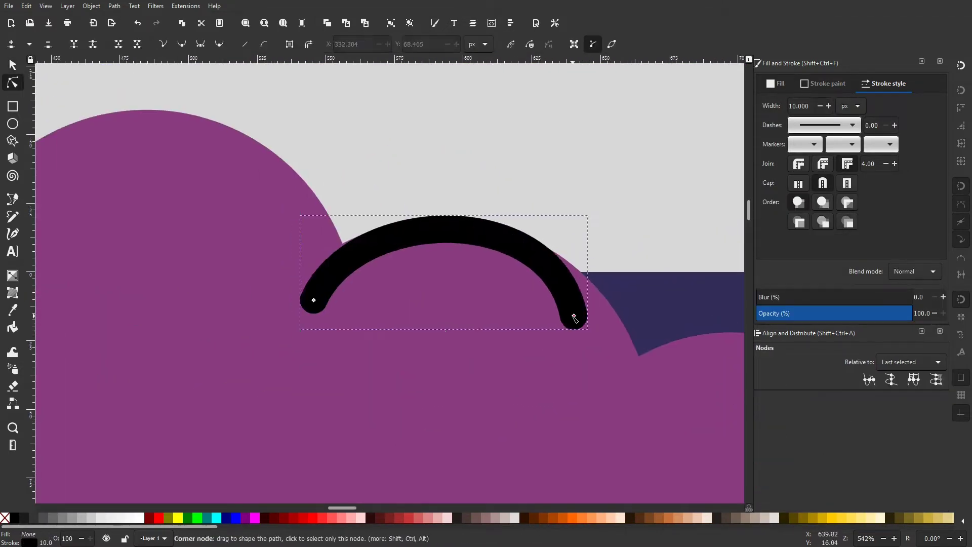
left_click_drag(315, 301, 353, 257)
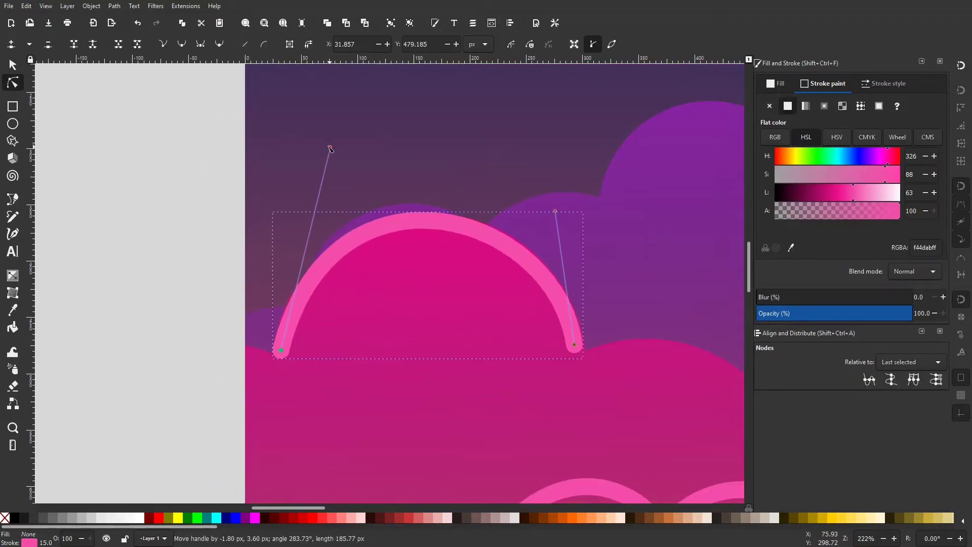
scroll(506, 237, "up", 1, "ctrl")
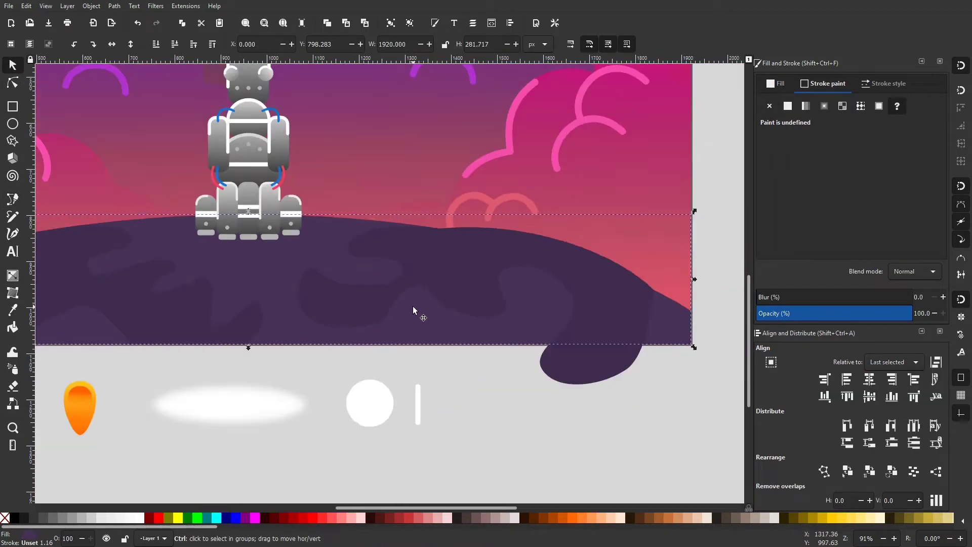
left_click(114, 6)
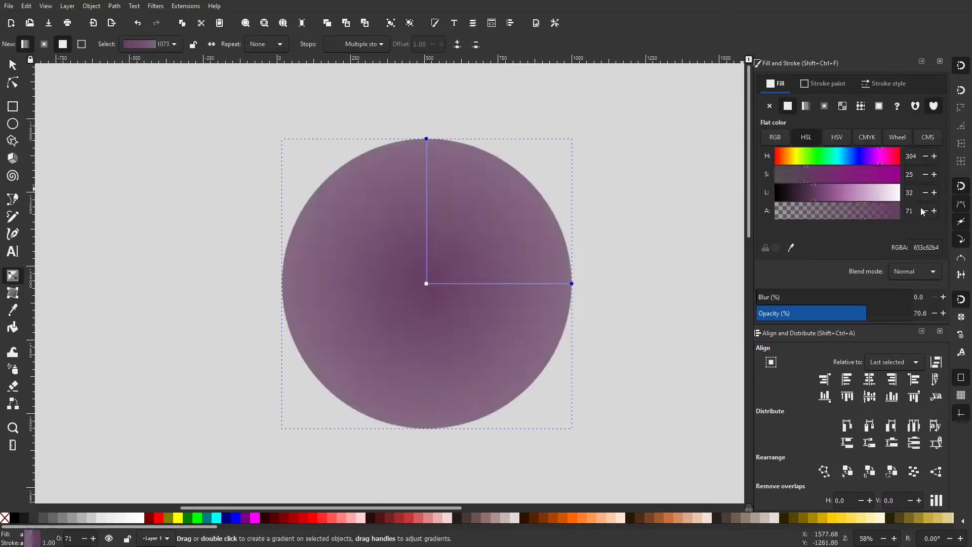
Step: Darken the planet circle's fill and delete the stray pill shape
left_click(801, 196)
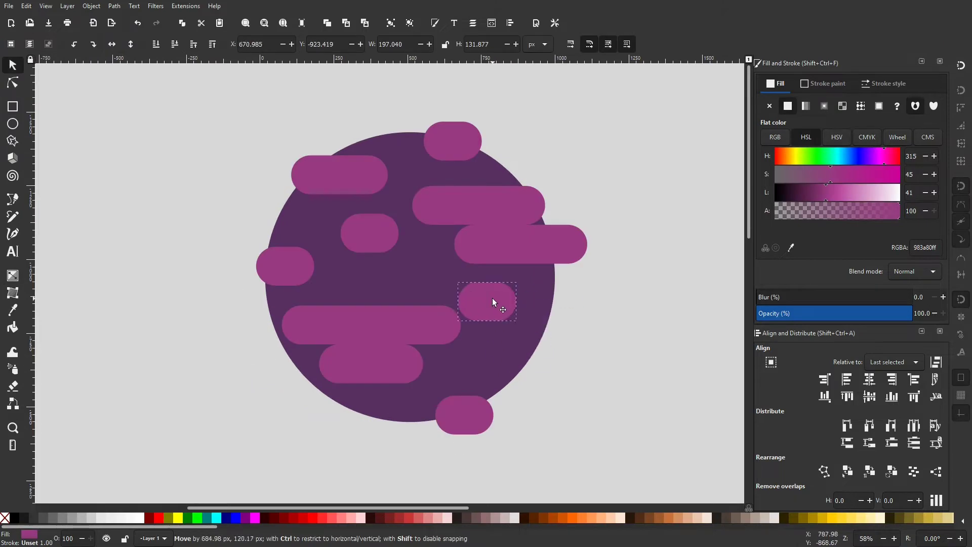
key("Delete")
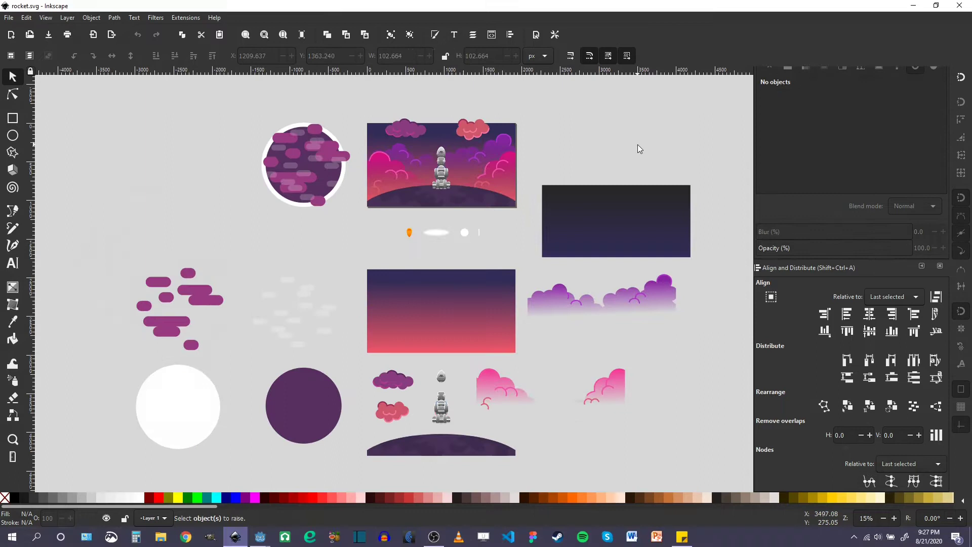
Step: Inspect the fills of the pink pills, white circles and purple planet
left_click(196, 292)
left_click(185, 405)
left_click(301, 399)
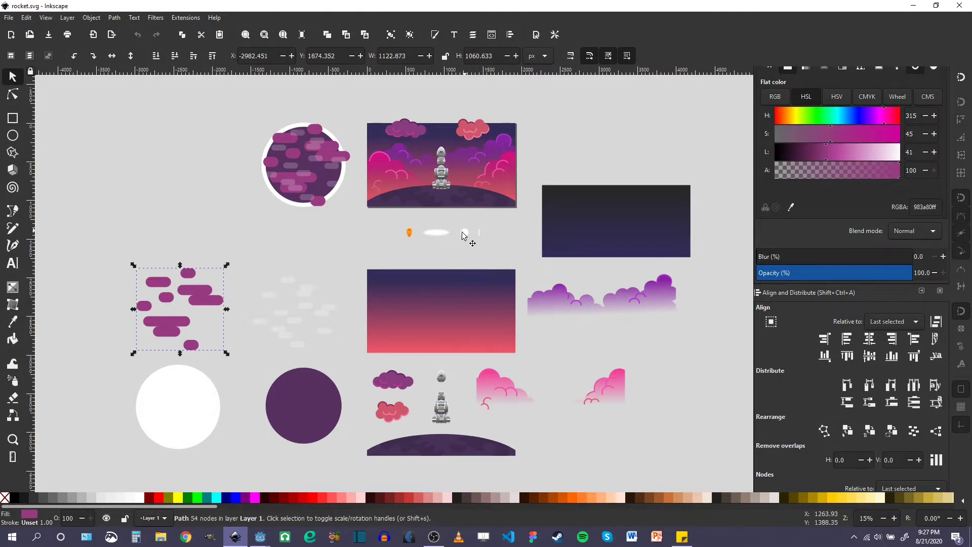
scroll(462, 235, "up", 5, "ctrl")
left_click(538, 241)
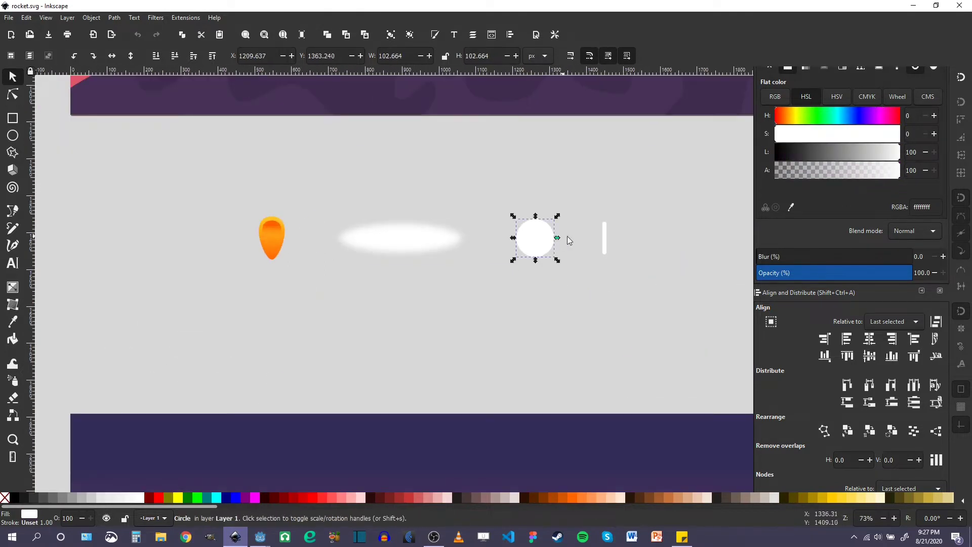
left_click(505, 308)
Step: Check the gradient and night-sky rectangles, deselect, and switch to the Godot editor
scroll(440, 297, "down", 5, "ctrl")
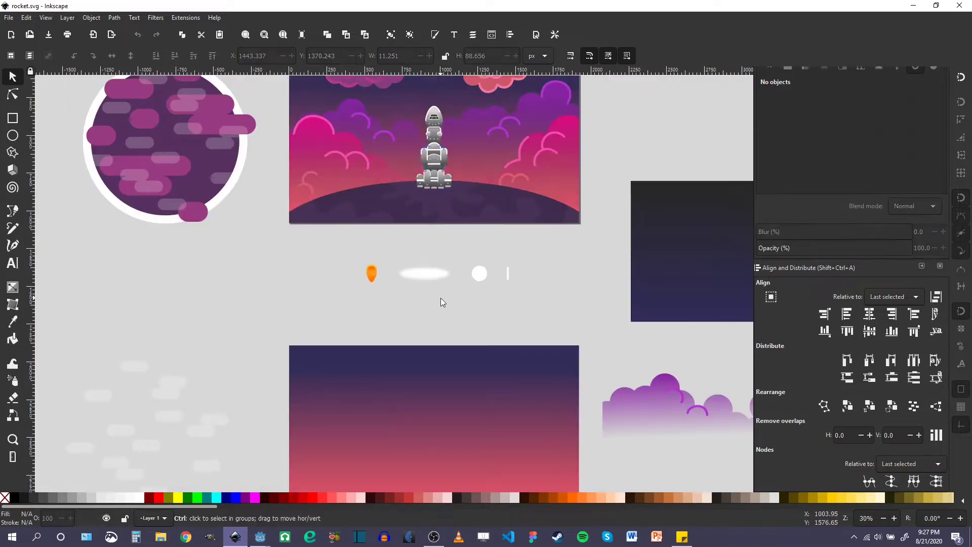
scroll(419, 278, "down", 1)
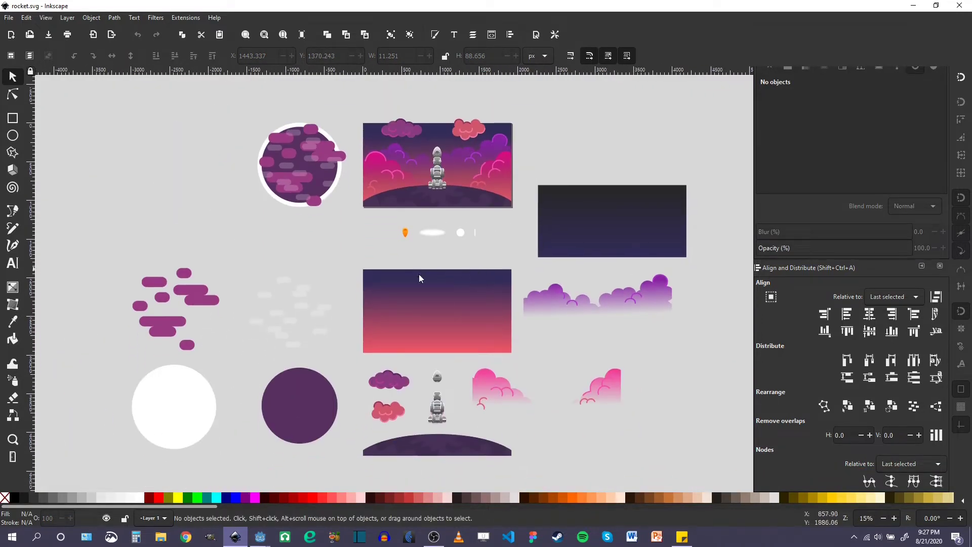
left_click(421, 314)
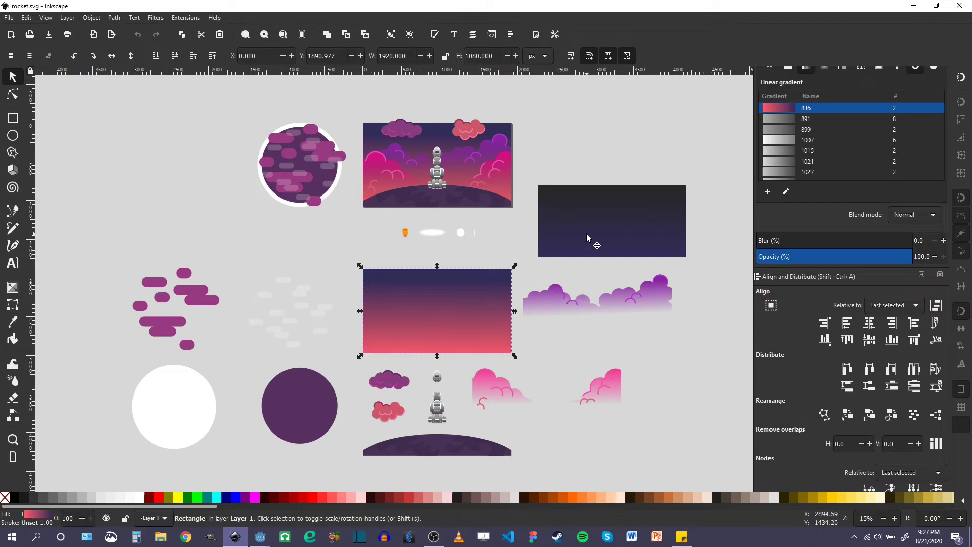
left_click(608, 237)
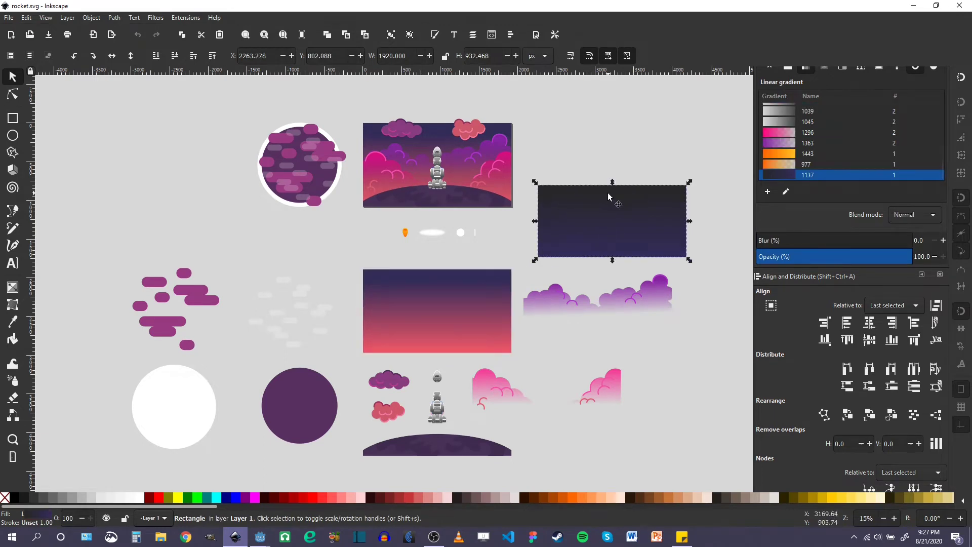
left_click(679, 360)
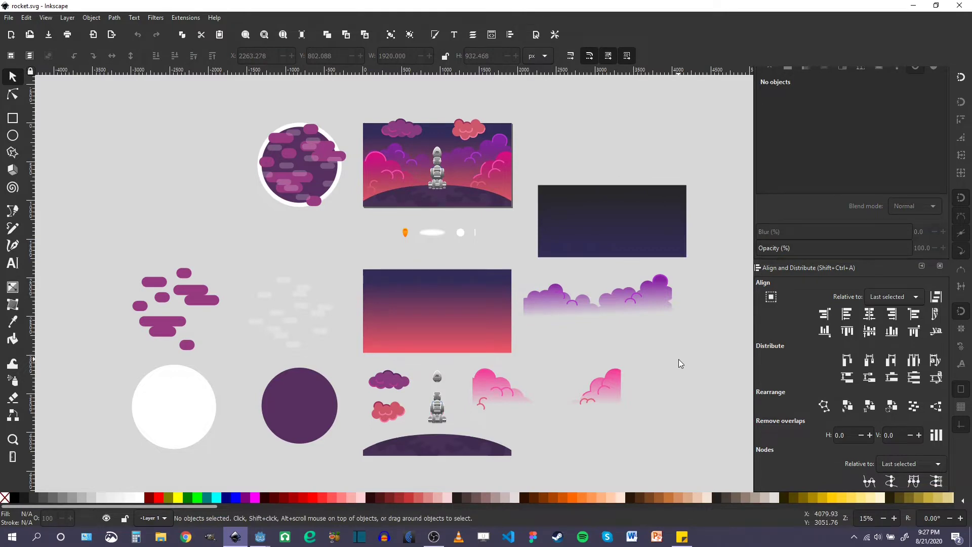
key("alt+Tab")
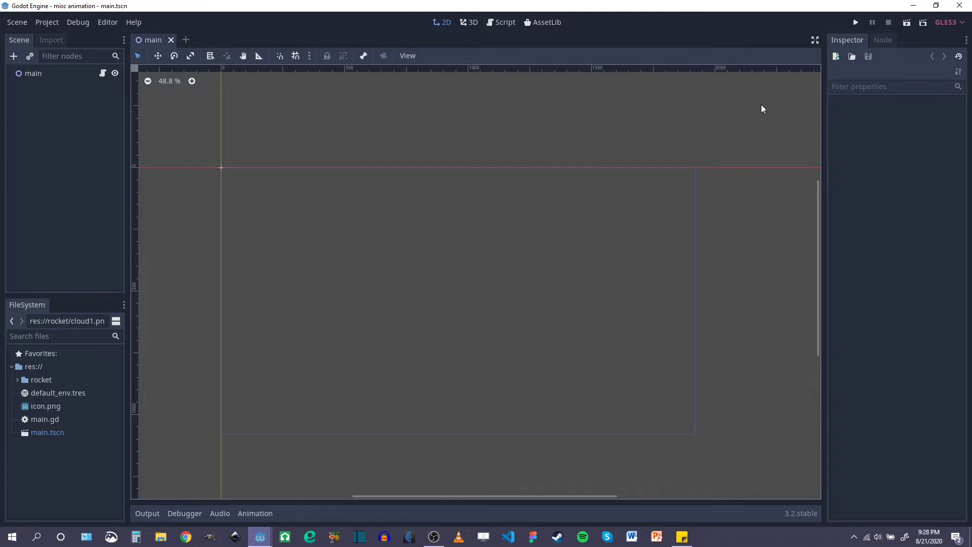
scroll(396, 253, "down", 1)
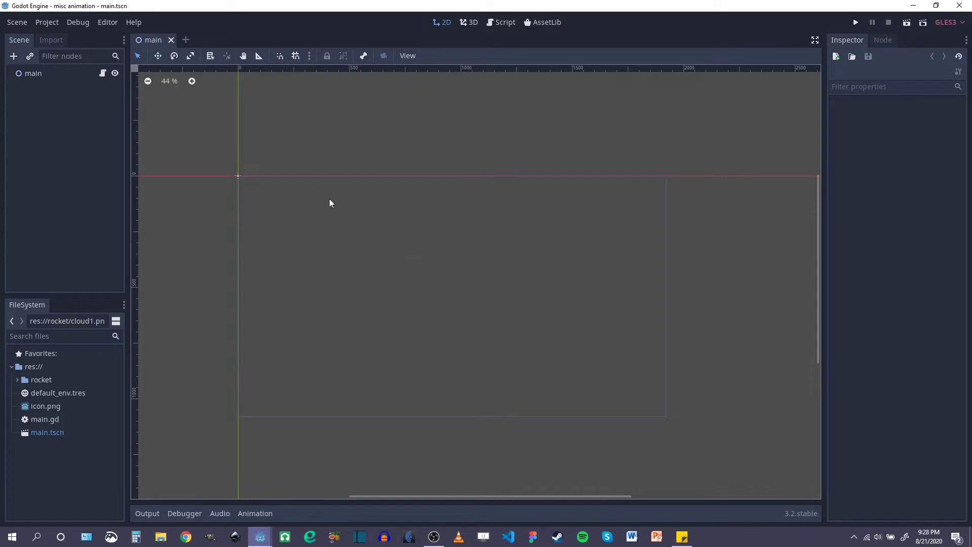
Step: Create a 2D scene with root 'planet' and save it as planet.tscn in res://rocket
left_click(186, 41)
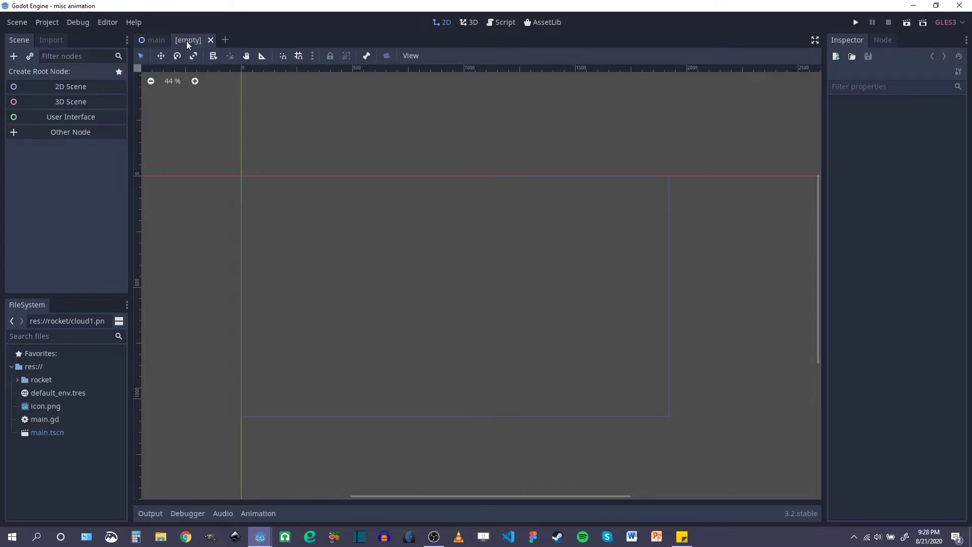
left_click(59, 88)
double_click(66, 73)
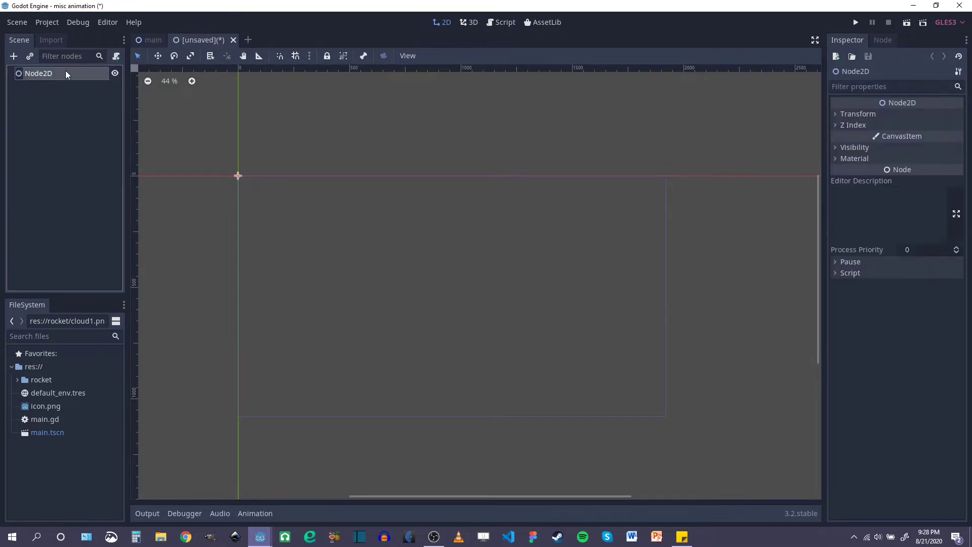
type("planet")
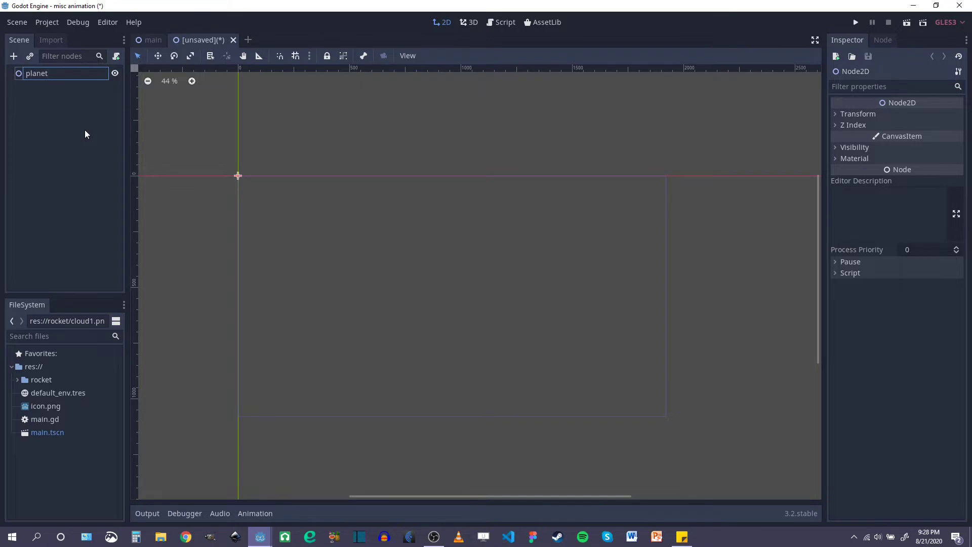
key("Return")
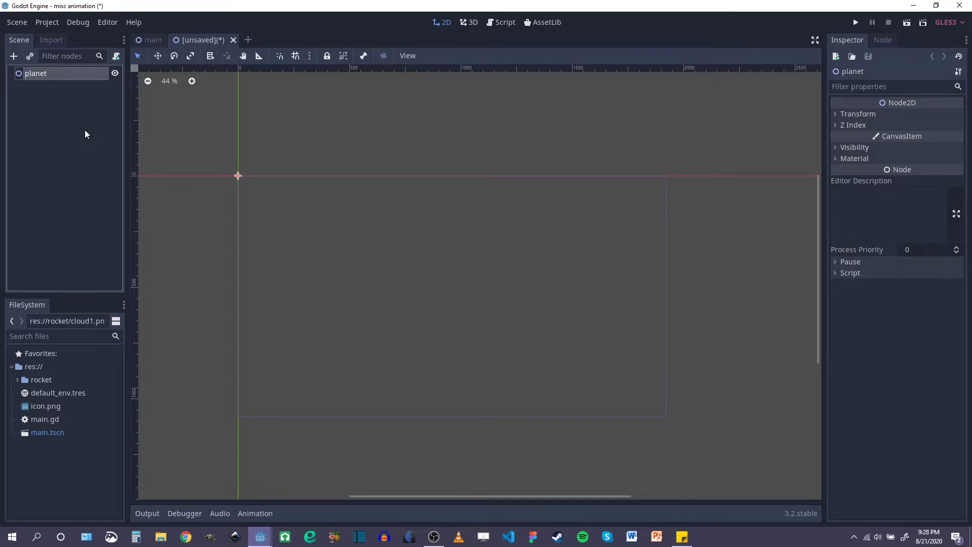
key("ctrl+s")
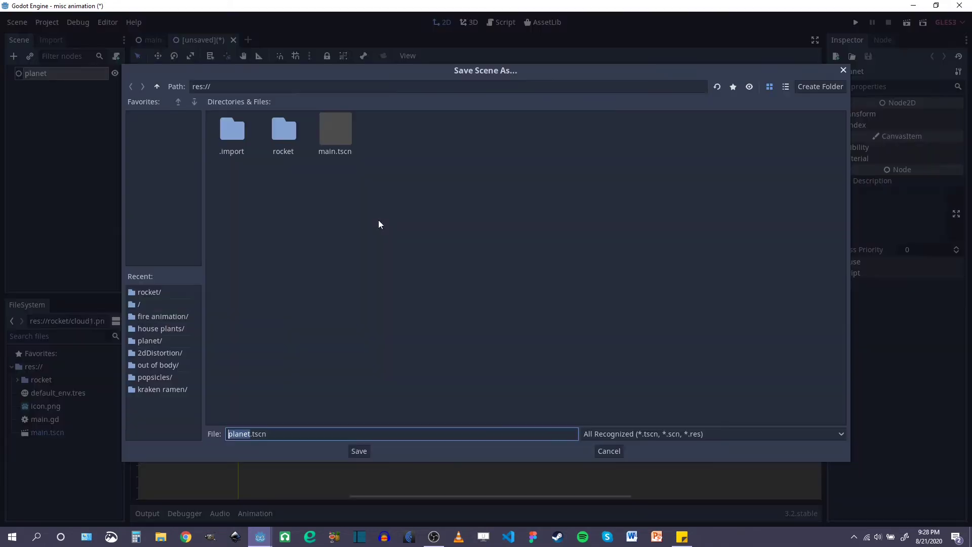
double_click(291, 138)
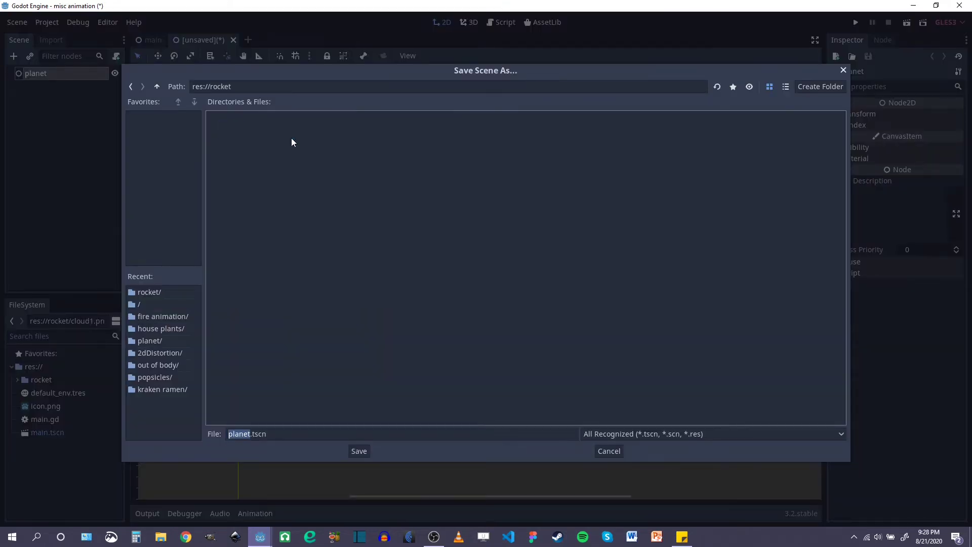
left_click(356, 451)
Step: Create a second 2D scene with root 'rocket' and save it as rocket.tscn
left_click(227, 40)
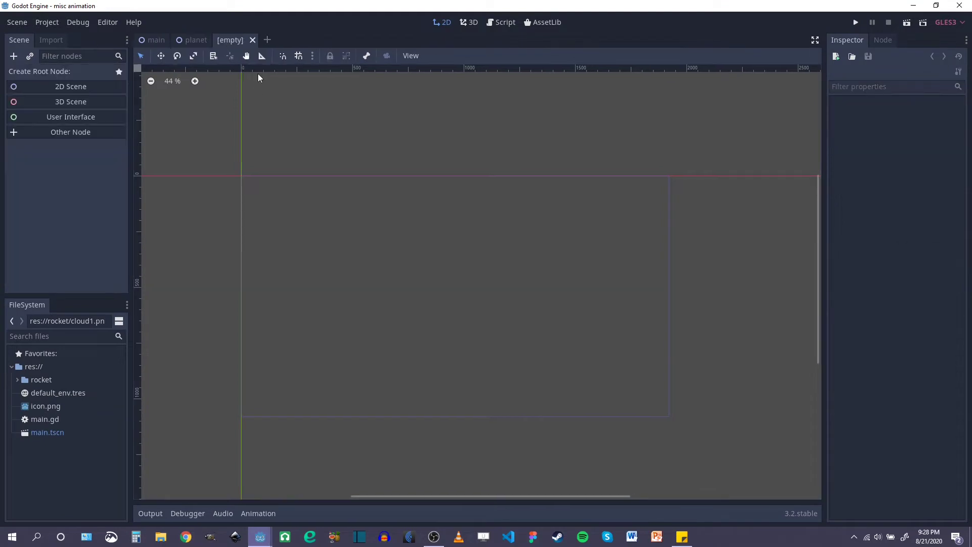
left_click(60, 87)
double_click(56, 72)
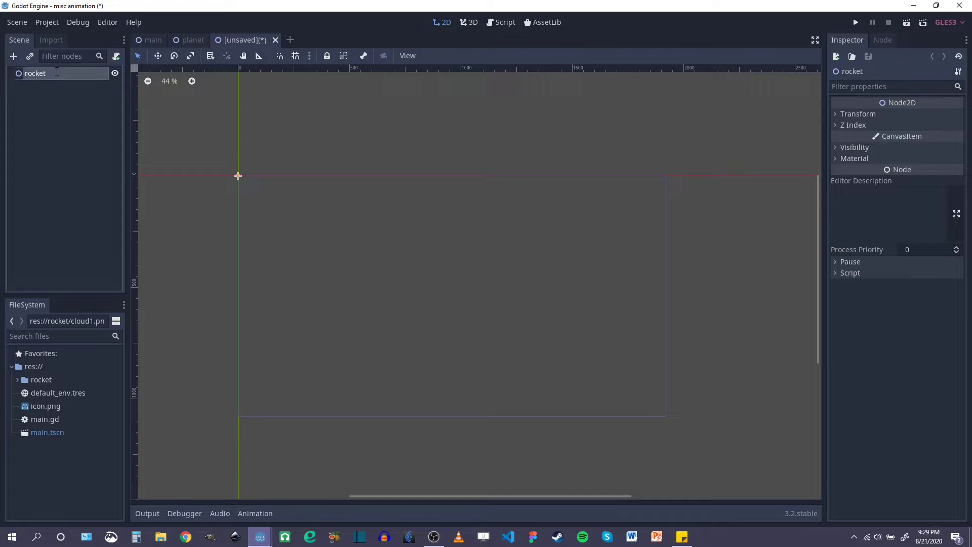
key("ctrl+s")
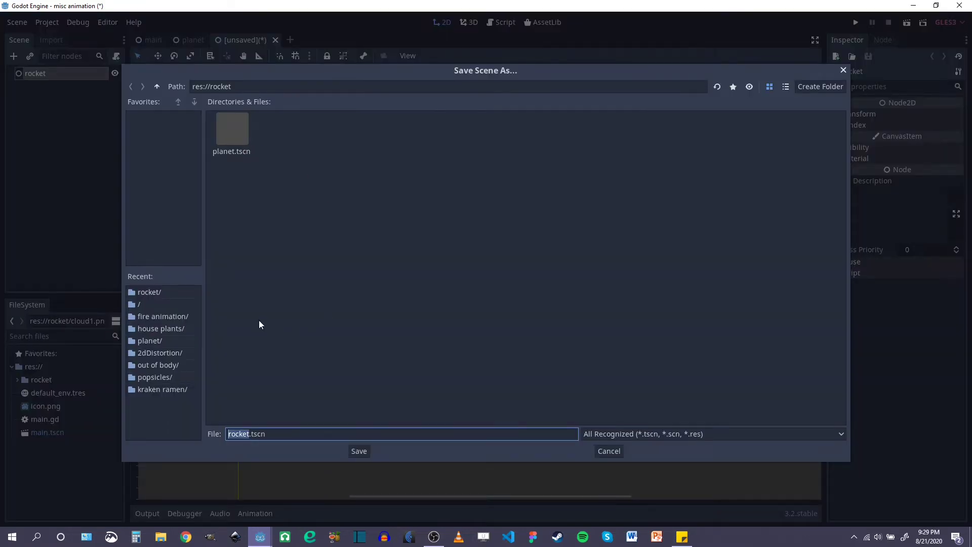
left_click(357, 454)
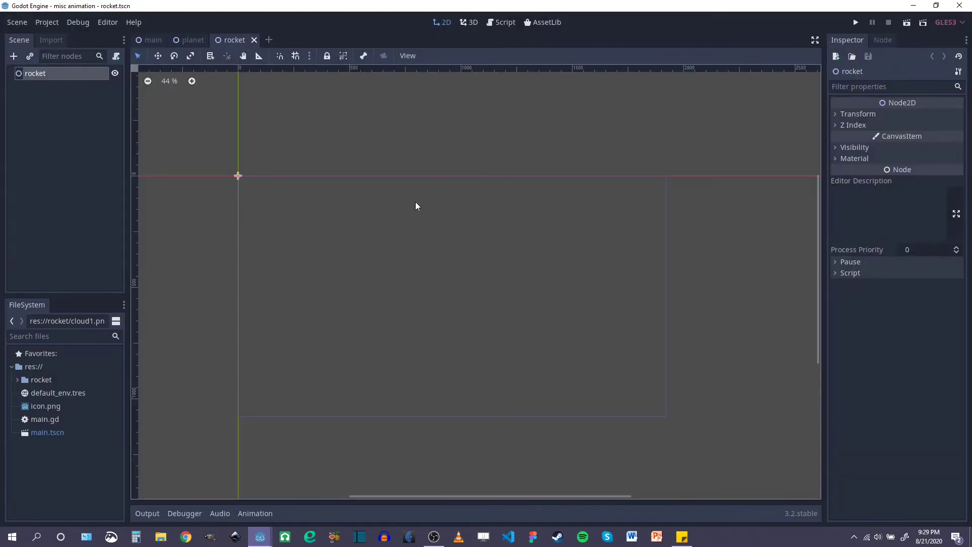
Step: Add sky_background.png from the rocket folder as a sprite in the main scene
left_click(150, 42)
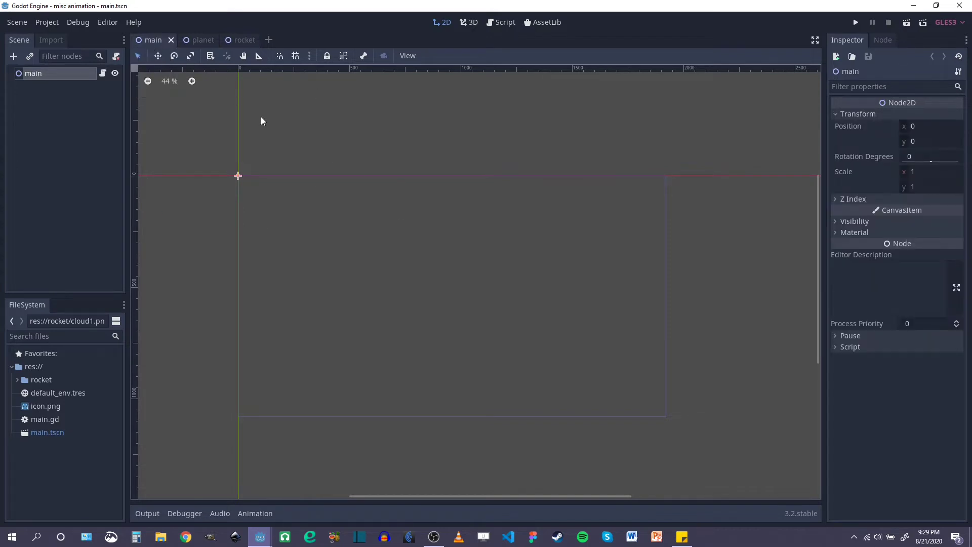
left_click(17, 379)
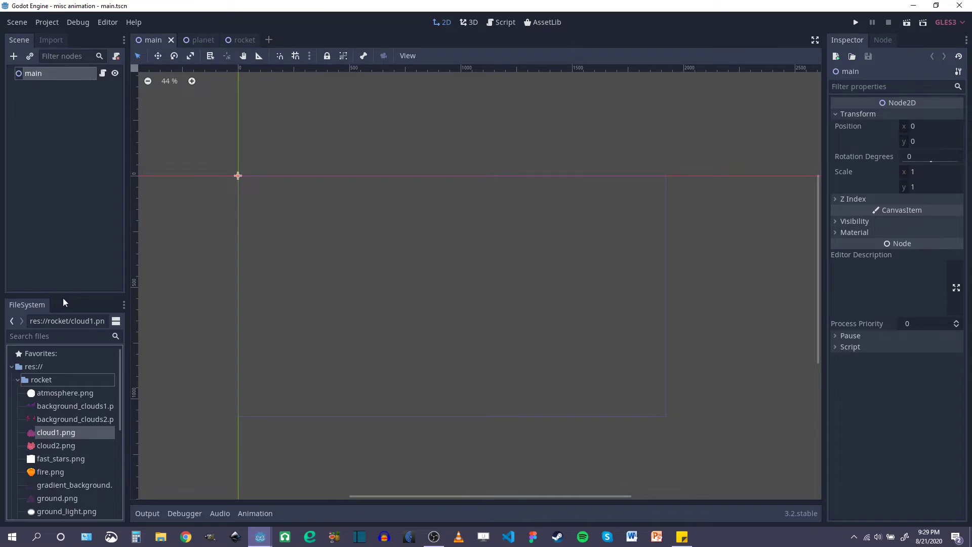
left_click_drag(63, 293, 64, 246)
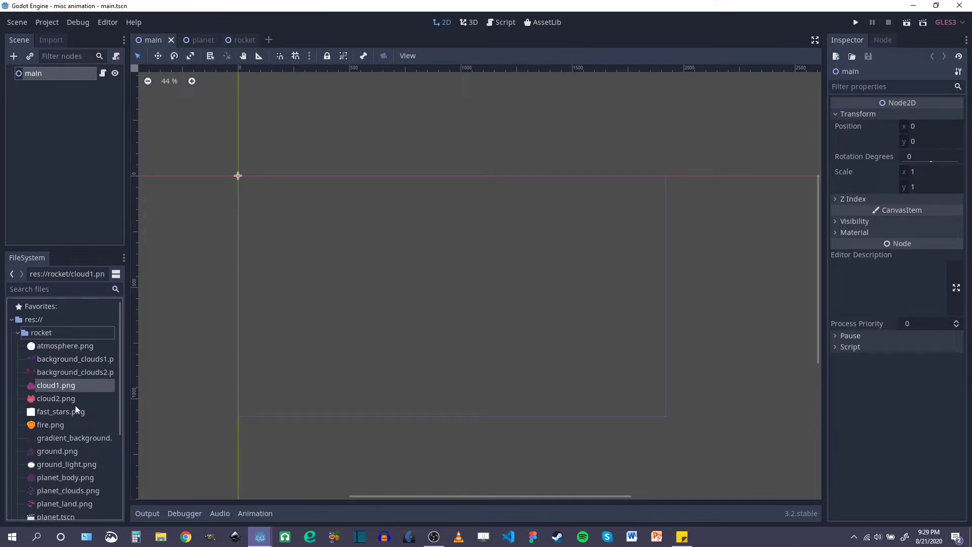
scroll(75, 405, "down", 1)
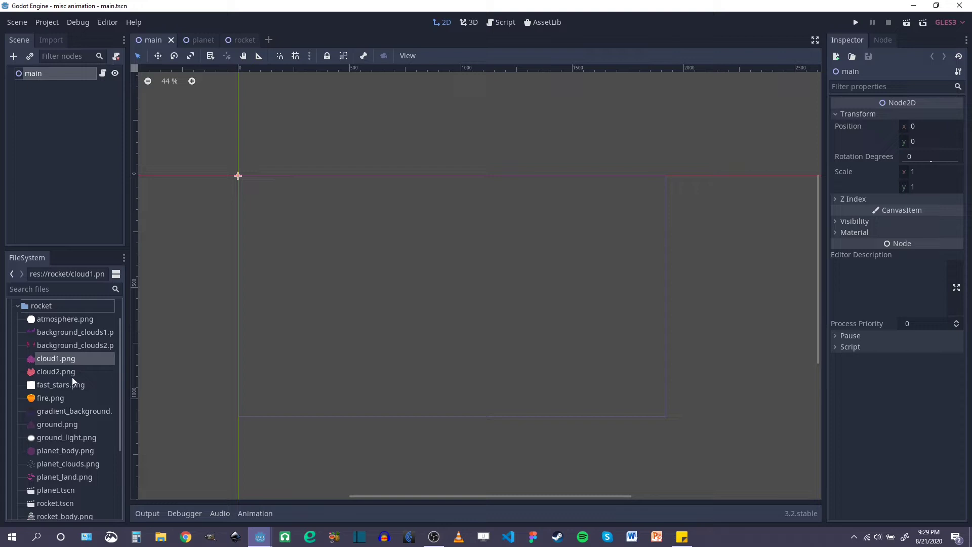
scroll(84, 384, "down", 4)
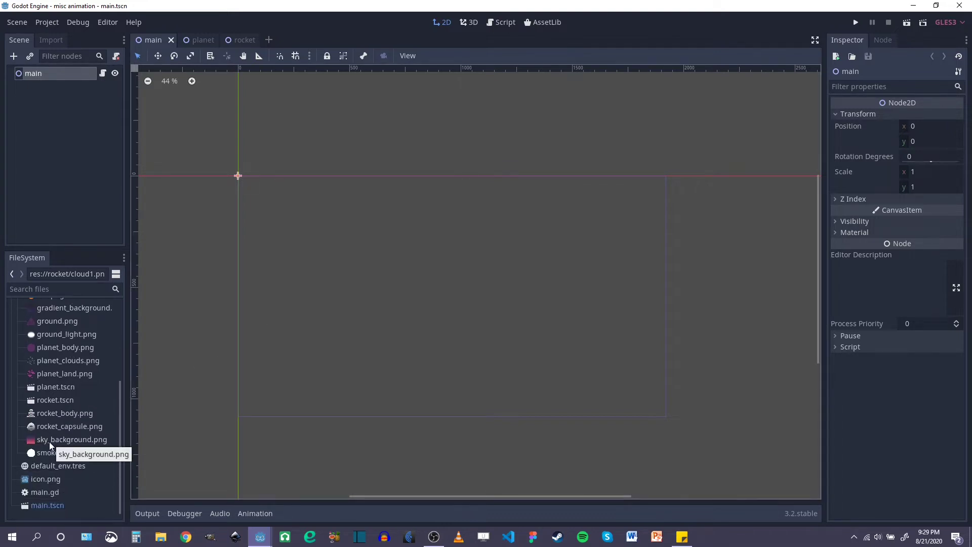
left_click_drag(49, 441, 451, 297)
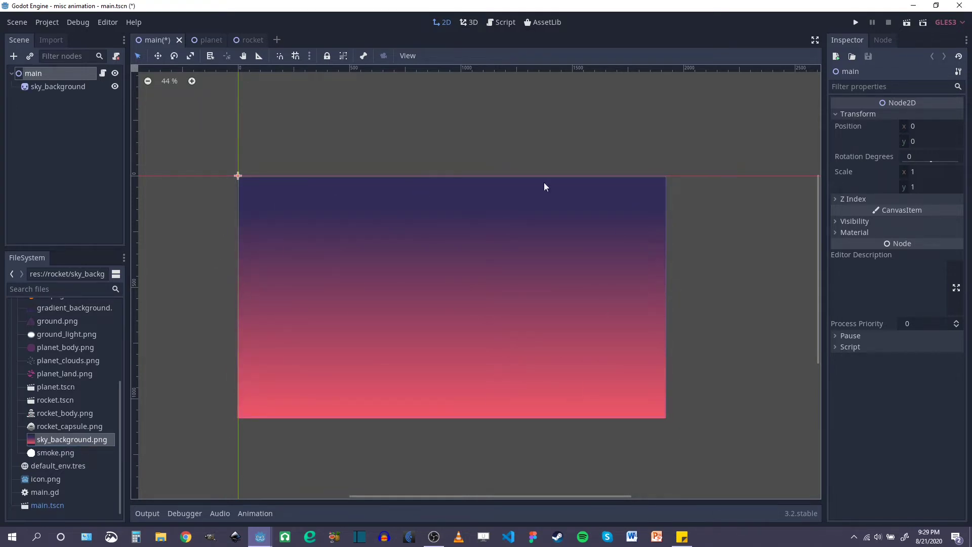
Step: Turn on grid snapping and select the sky_background sprite
left_click(295, 54)
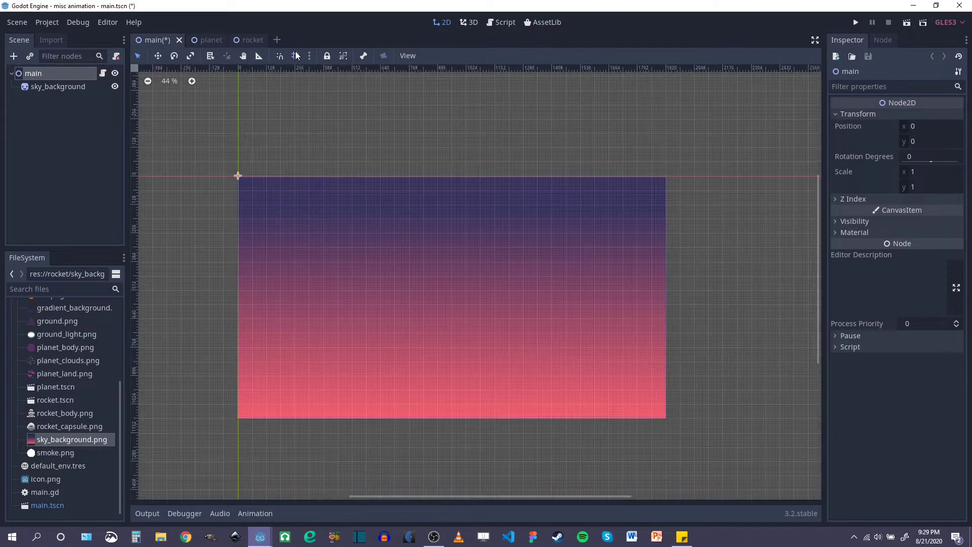
scroll(225, 198, "up", 8)
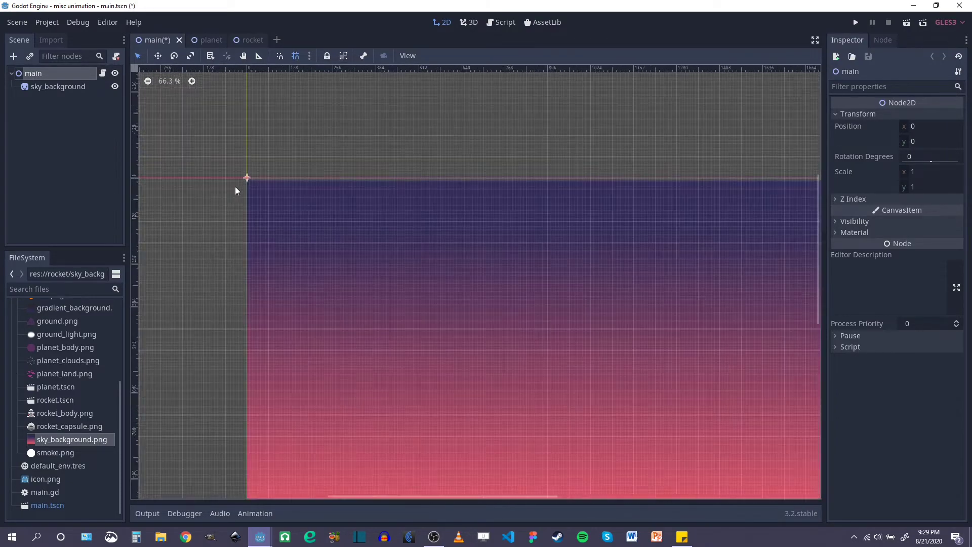
left_click(371, 250)
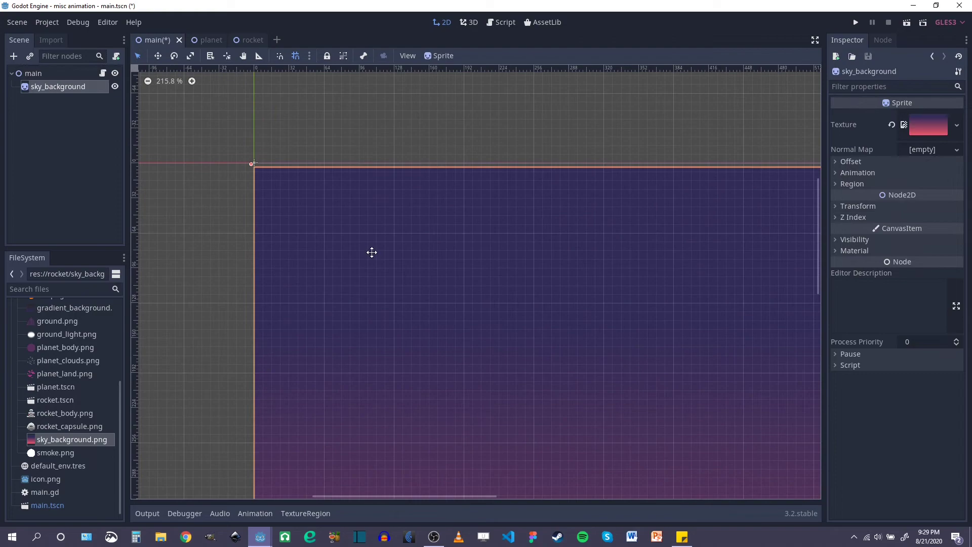
scroll(344, 276, "down", 5)
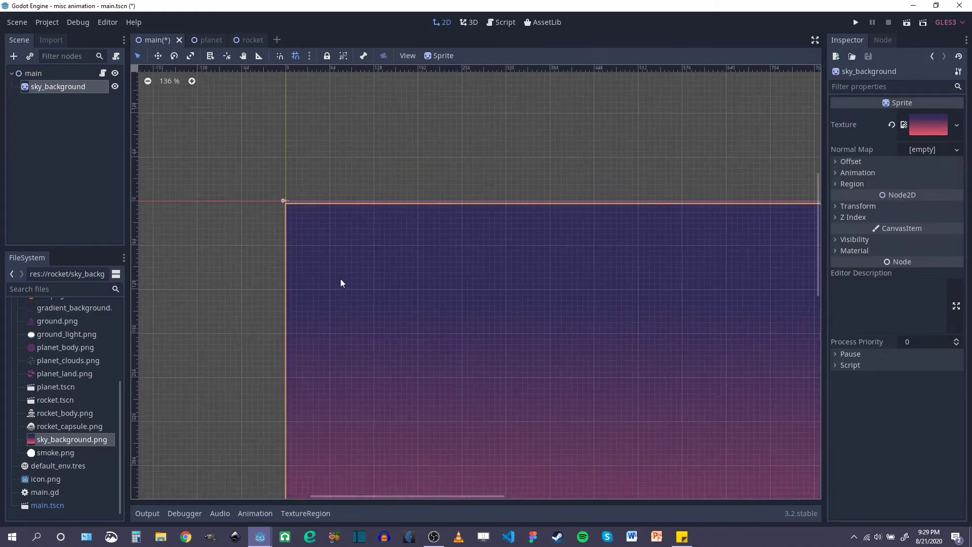
middle_click_drag(495, 340, 486, 191)
scroll(330, 412, "down", 4)
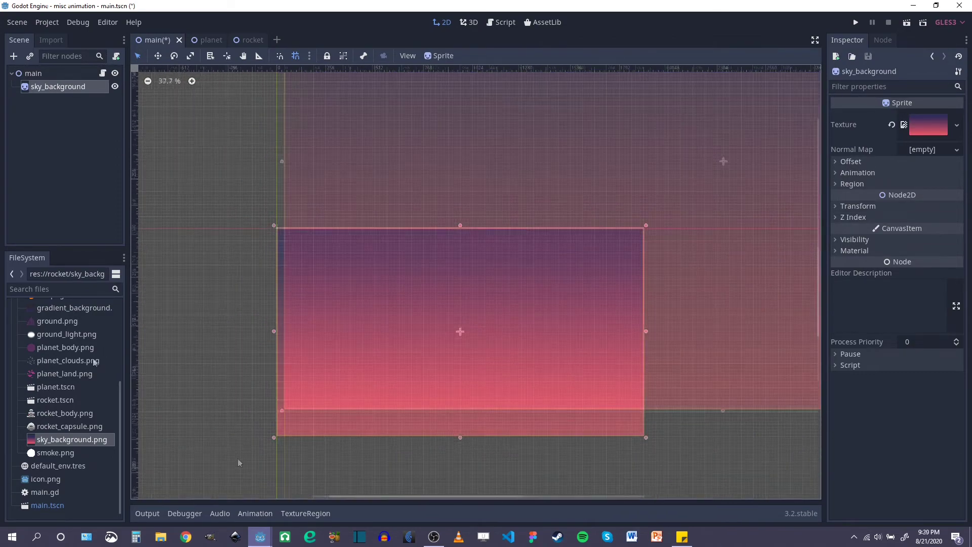
scroll(77, 375, "up", 2)
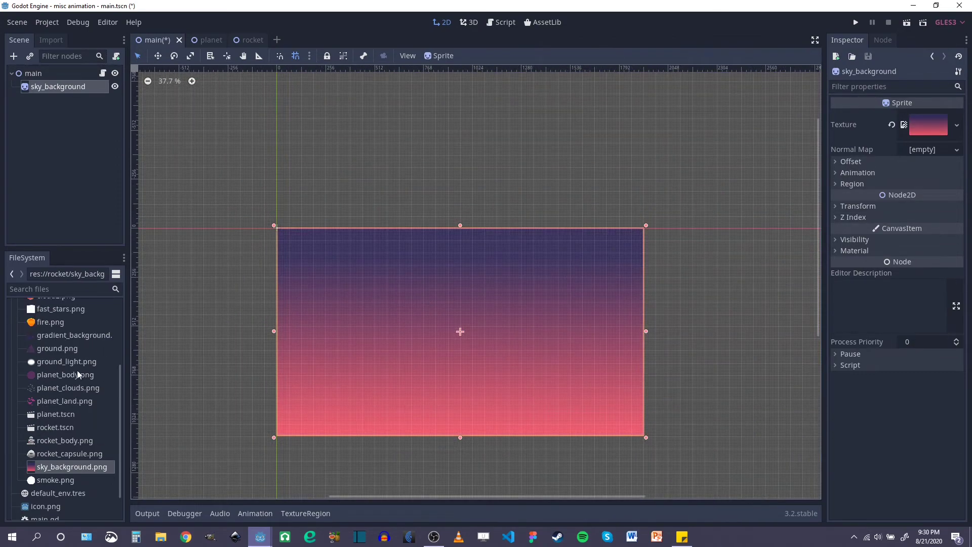
Step: Add gradient_background.png as a sprite under sky_background
left_click(74, 335)
left_click_drag(74, 335, 464, 136)
middle_click_drag(540, 312, 530, 373)
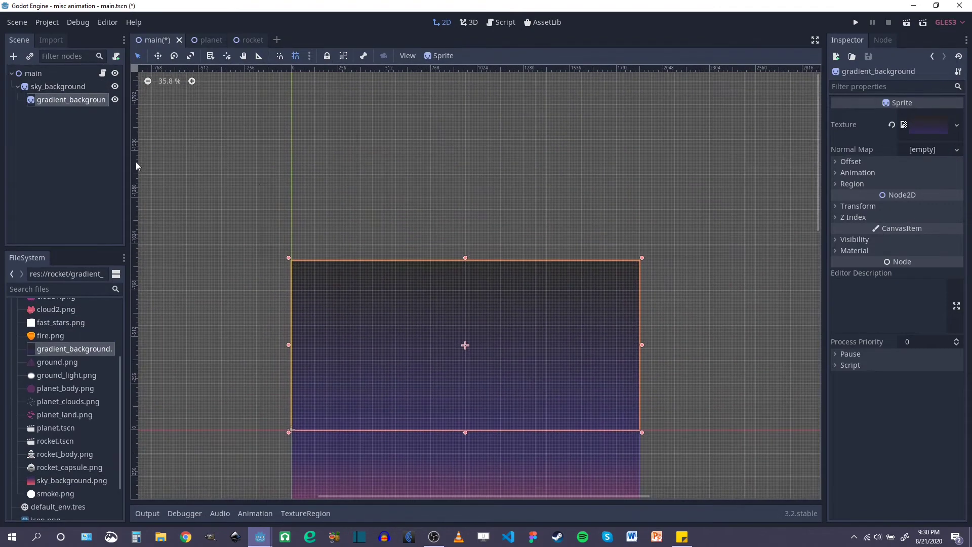
scroll(460, 208, "right", 2)
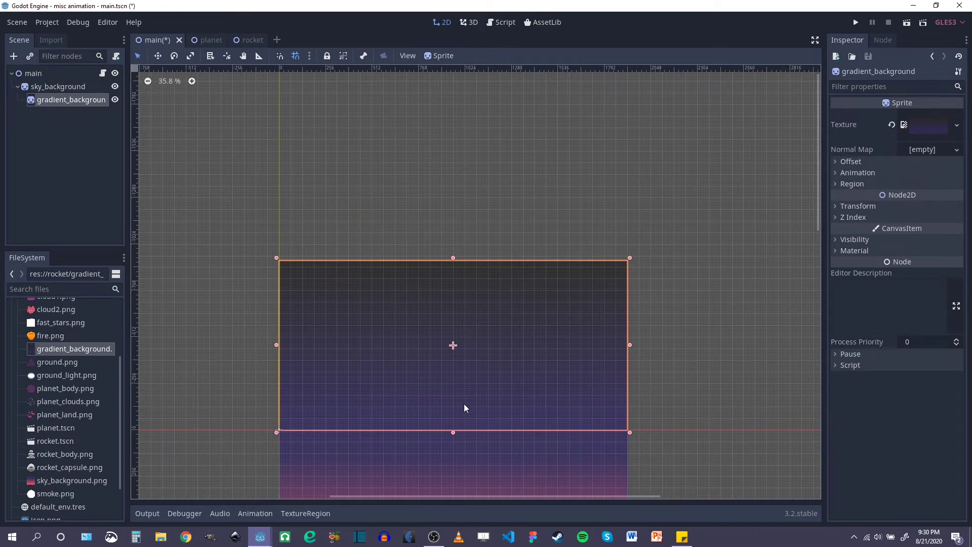
Step: Add a ColorRect child to gradient_background, stretched wide and moved higher
right_click(39, 106)
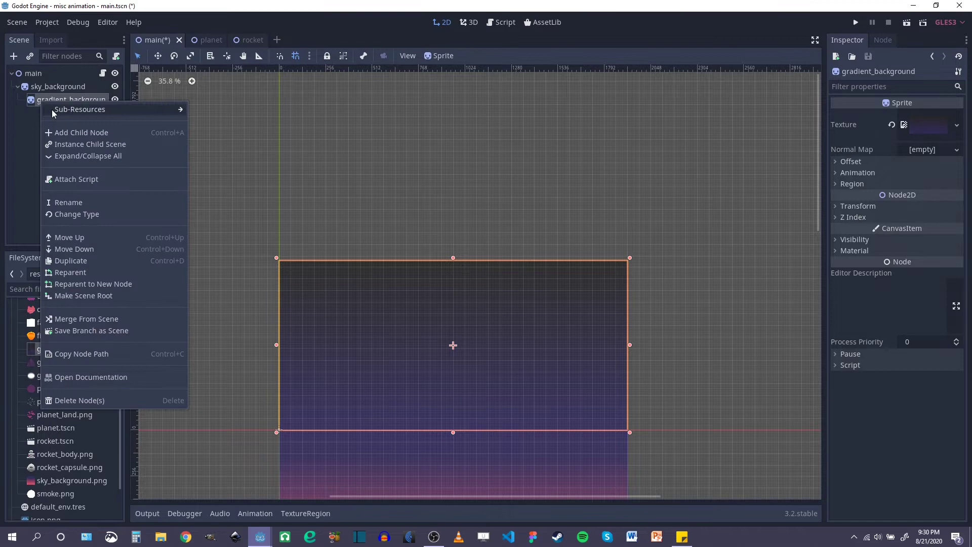
left_click(69, 134)
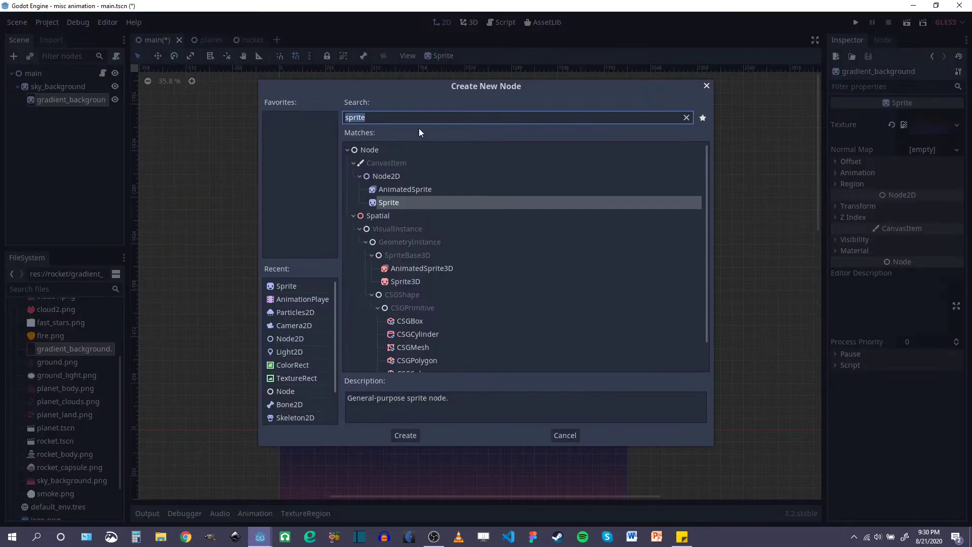
type("colorrec")
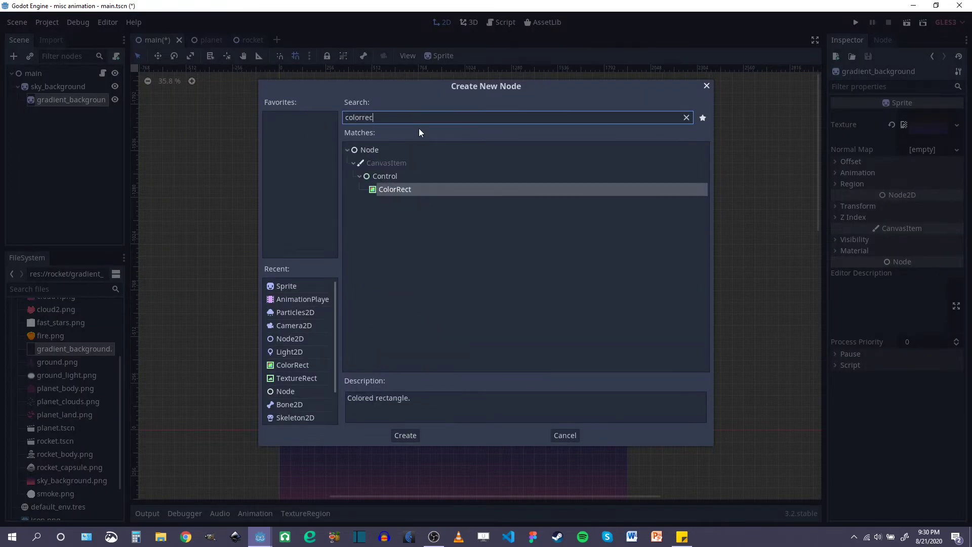
key("Return")
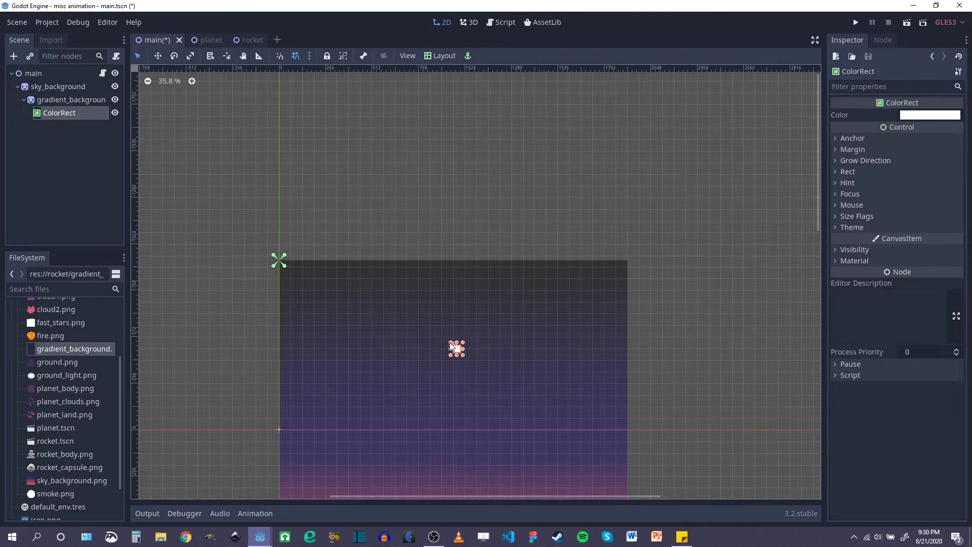
left_click_drag(451, 343, 277, 297)
scroll(268, 326, "up", 6)
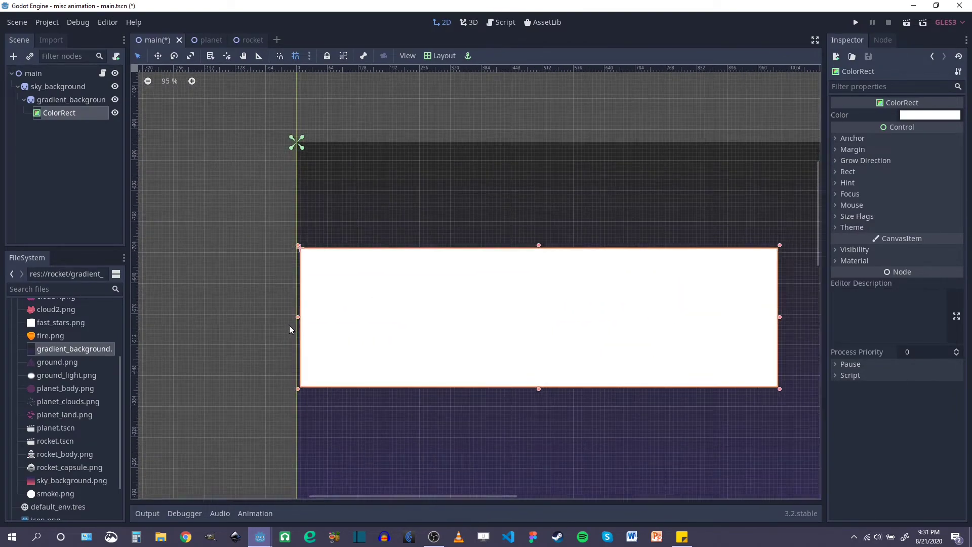
scroll(425, 290, "down", 5)
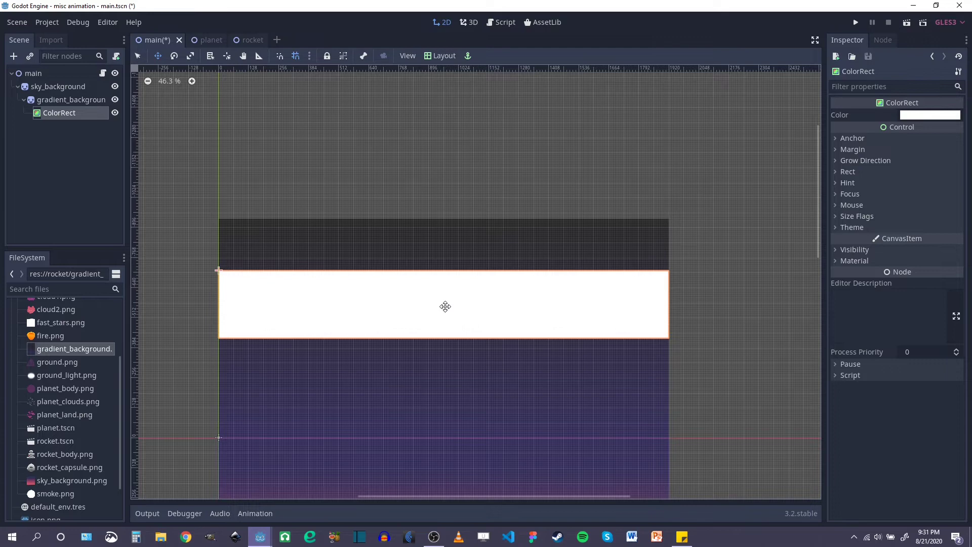
left_click_drag(445, 307, 449, 185)
scroll(220, 233, "up", 5)
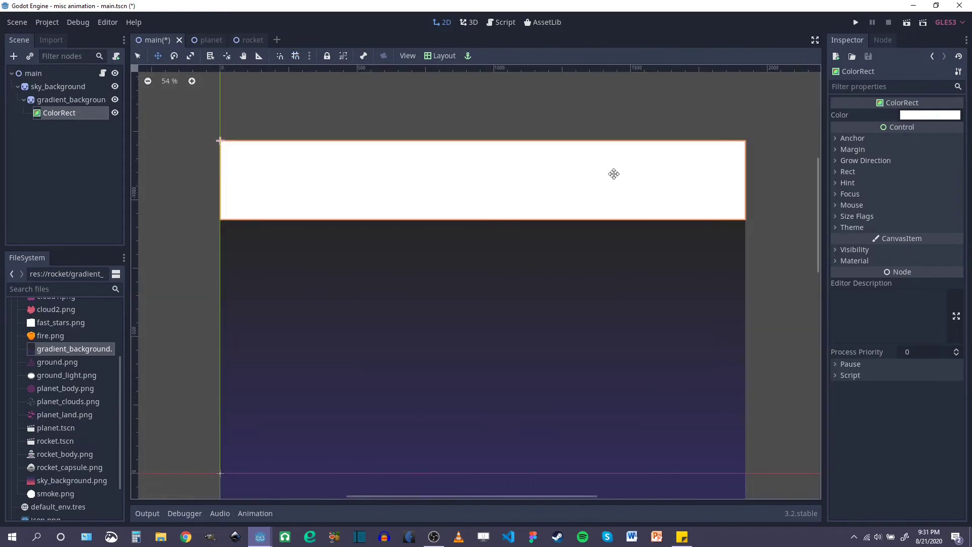
Step: Fill the ColorRect with dark grey #272727 sampled by eyedropper
left_click(925, 115)
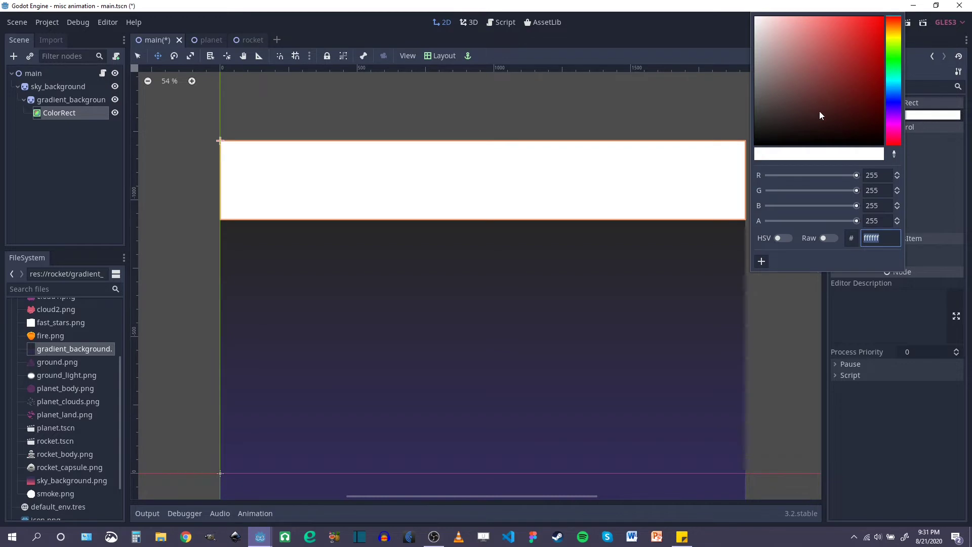
left_click(894, 153)
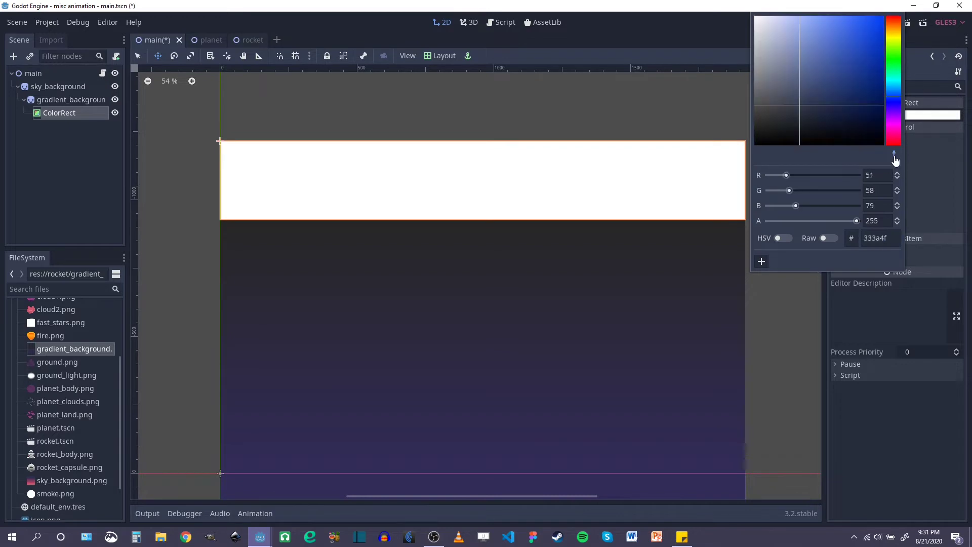
left_click(740, 226)
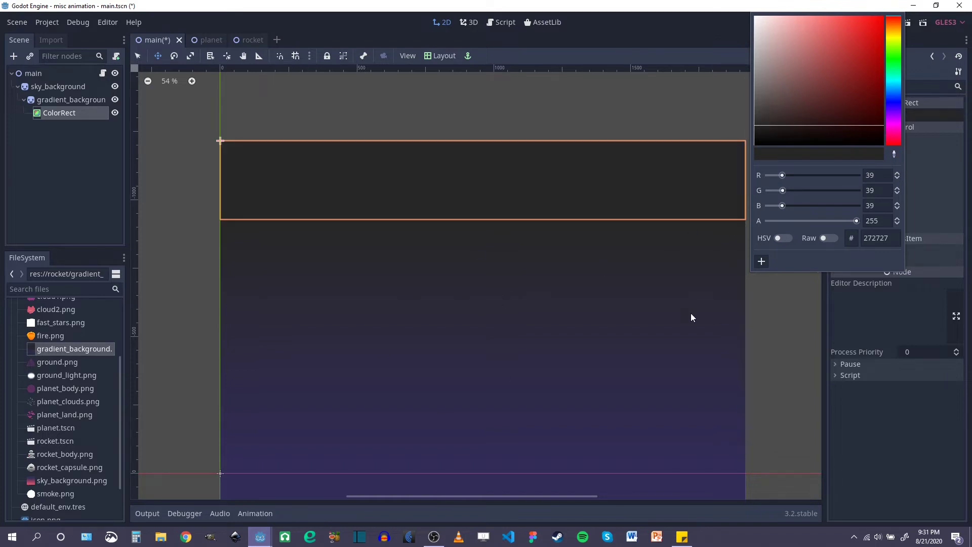
scroll(426, 319, "down", 3)
Step: Stretch the ColorRect's top edge upward, then select the gradient_background sprite
left_click_drag(456, 221, 452, 80)
scroll(450, 296, "down", 1)
scroll(481, 277, "down", 3, "ctrl")
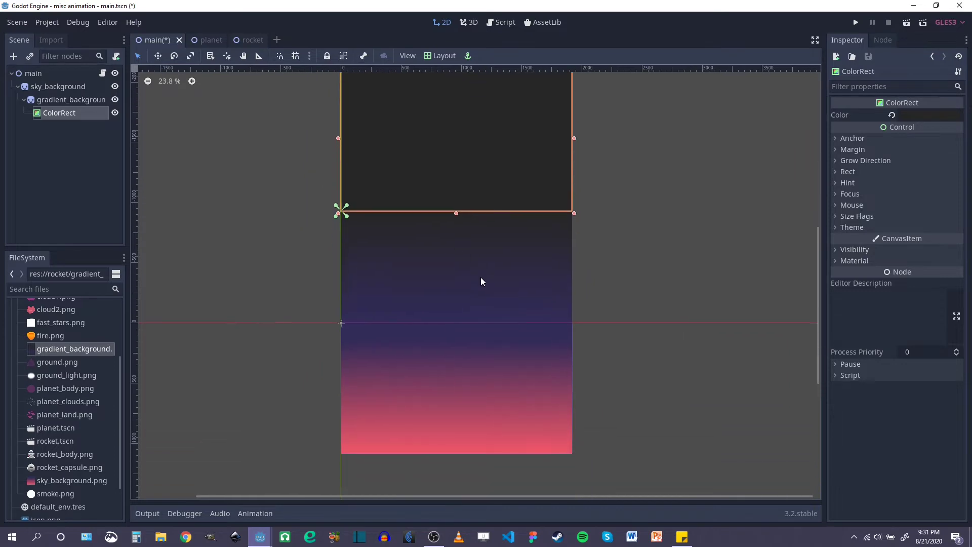
scroll(481, 278, "down", 1, "ctrl")
scroll(485, 288, "up", 5, "ctrl")
left_click_drag(470, 177, 469, 170)
scroll(470, 329, "down", 4, "ctrl")
left_click(472, 272)
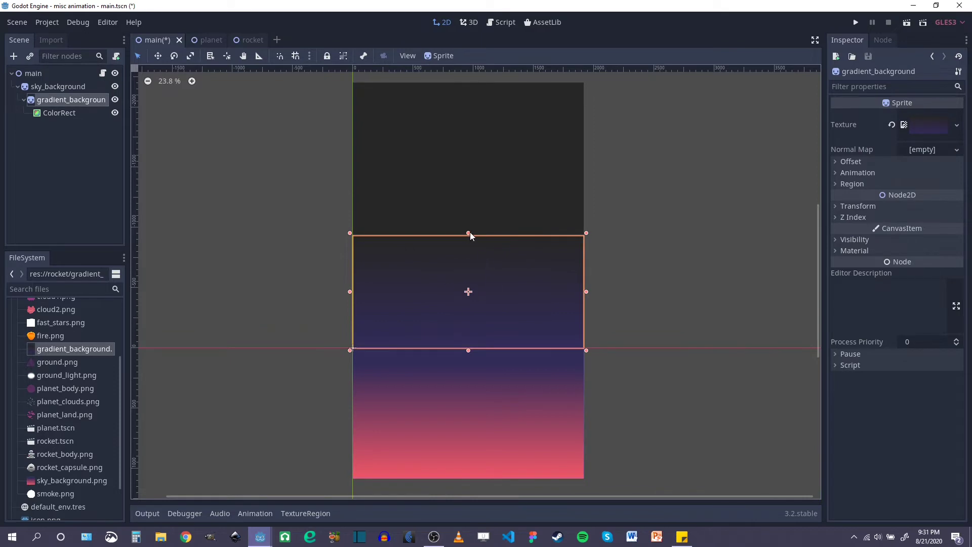
Step: Raise the gradient sprite's top slightly and add ground.png as a sprite with grid snapping on
left_click_drag(470, 234, 468, 205)
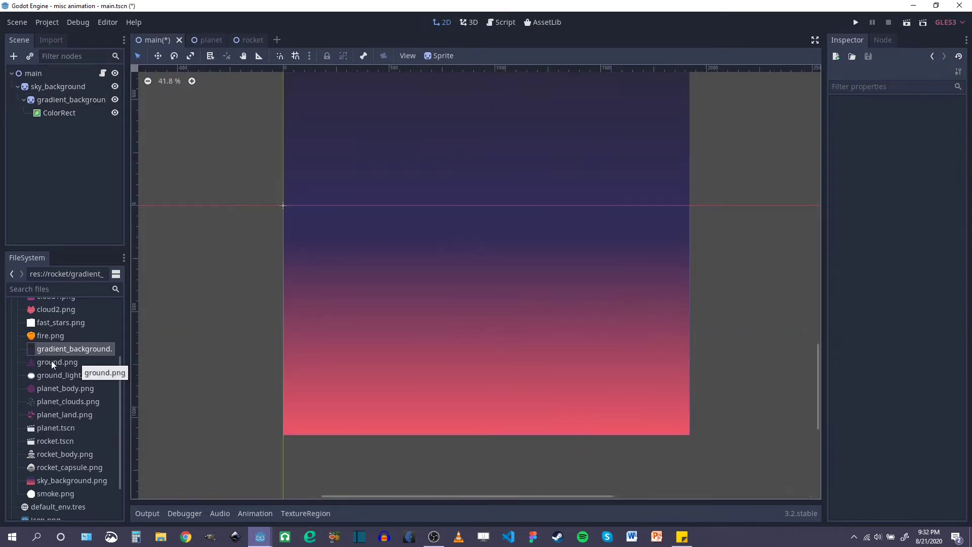
left_click_drag(51, 360, 490, 385)
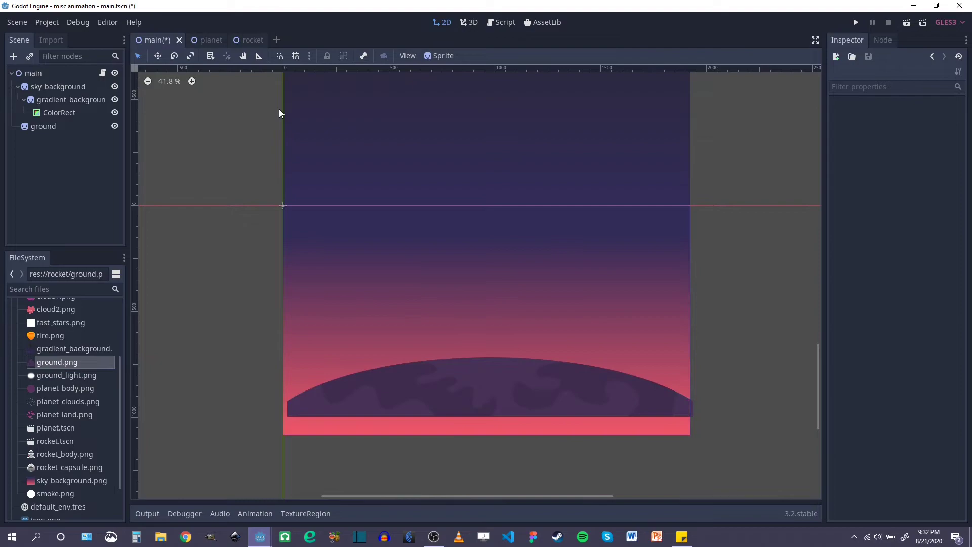
left_click(295, 55)
scroll(304, 395, "up", 4)
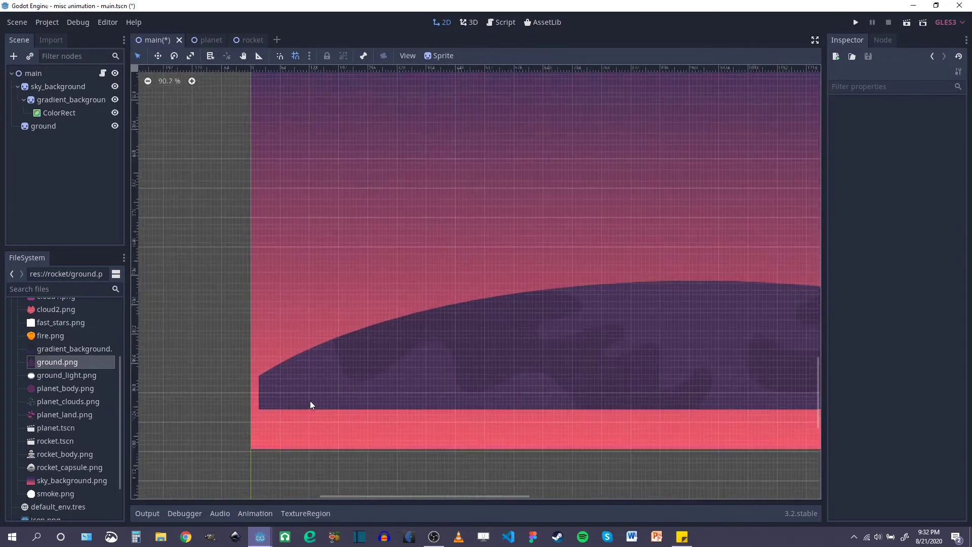
left_click(421, 401)
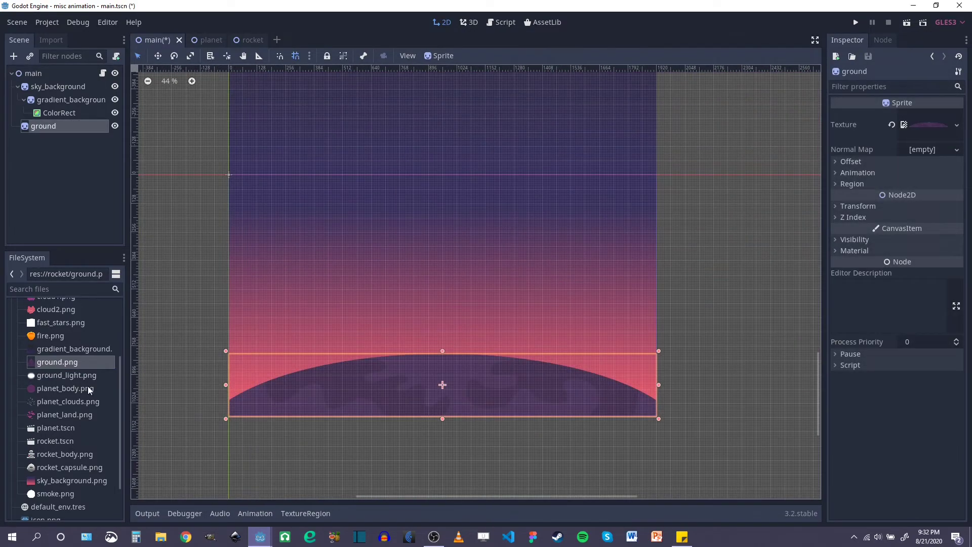
scroll(84, 399, "down", 2)
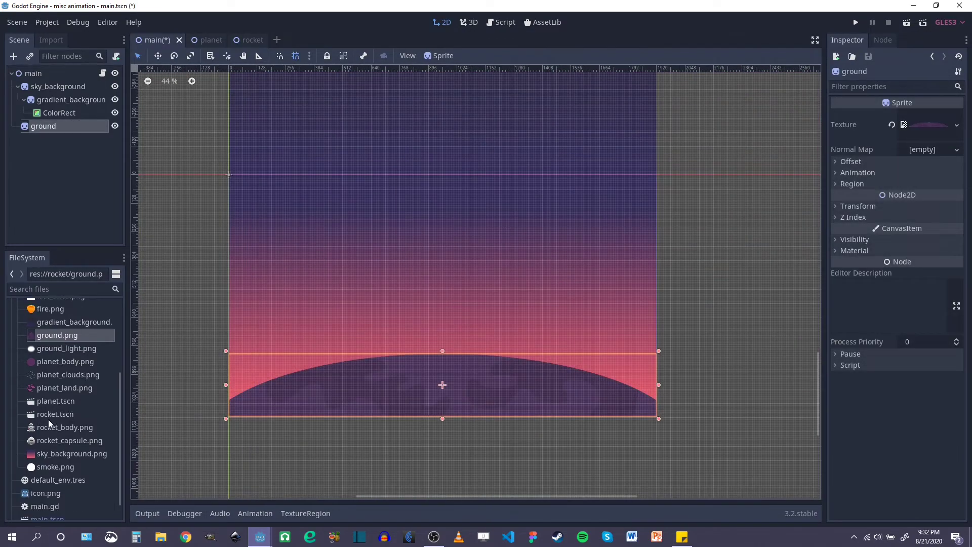
scroll(73, 445, "up", 5)
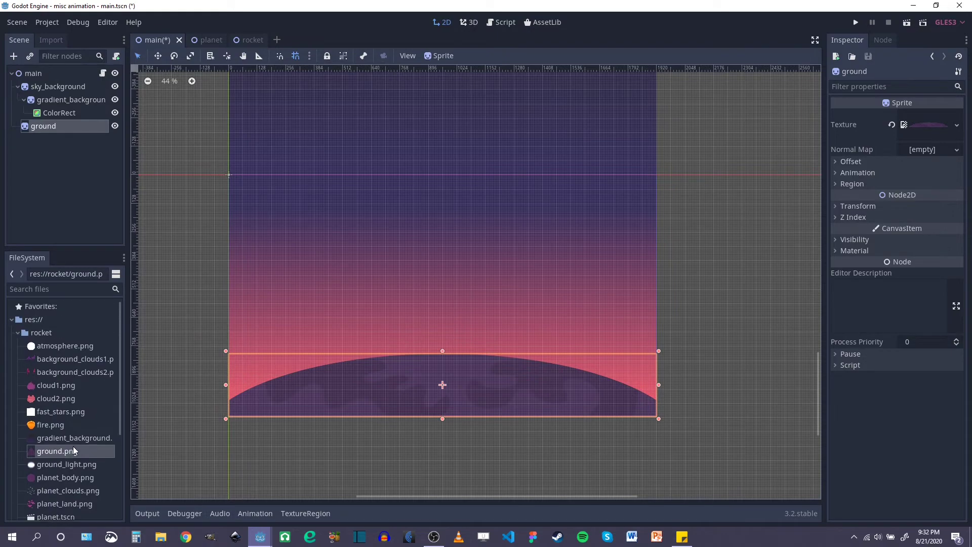
Step: Add background_clouds1.png and place it directly under main, above ground
left_click_drag(55, 360, 442, 306)
scroll(197, 281, "up", 4)
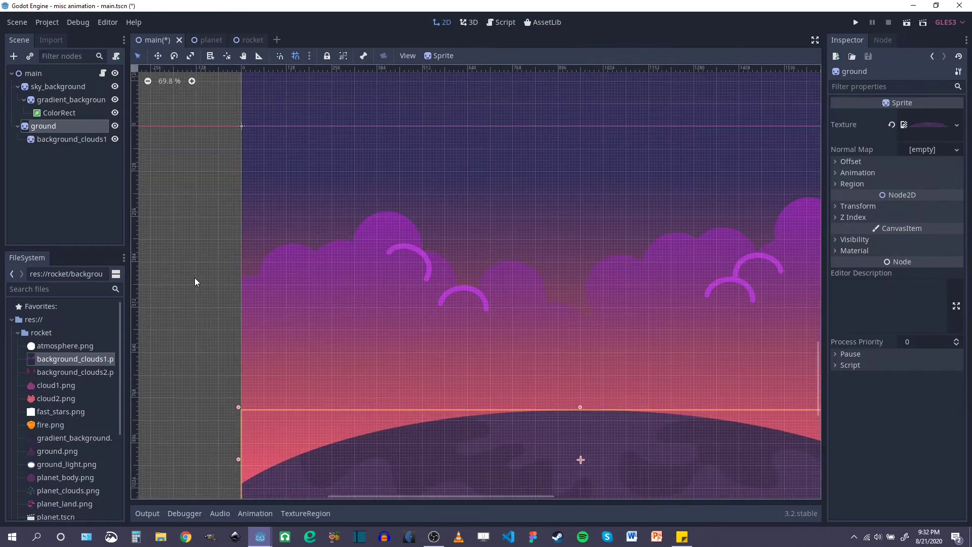
left_click_drag(58, 140, 33, 76)
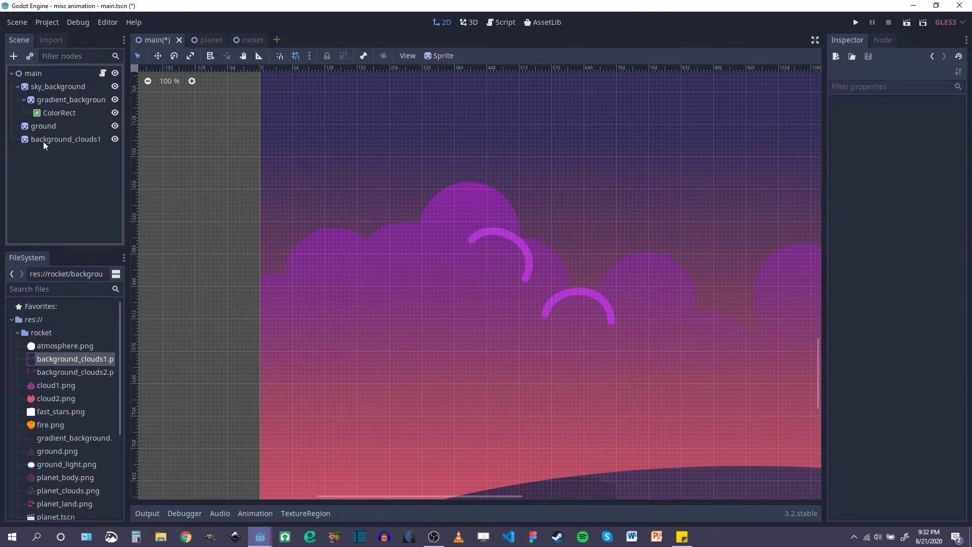
left_click_drag(46, 142, 36, 123)
left_click(41, 126)
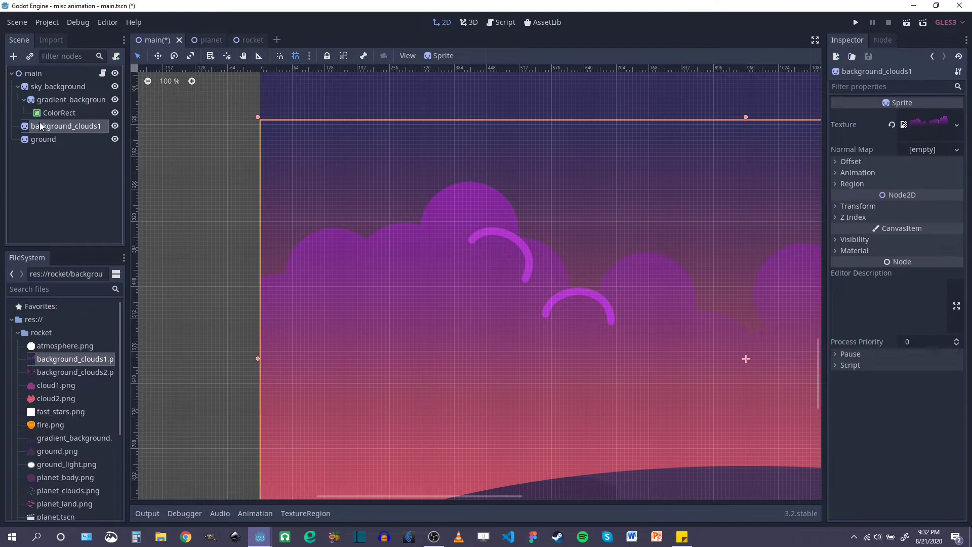
left_click(156, 134)
scroll(347, 260, "down", 6)
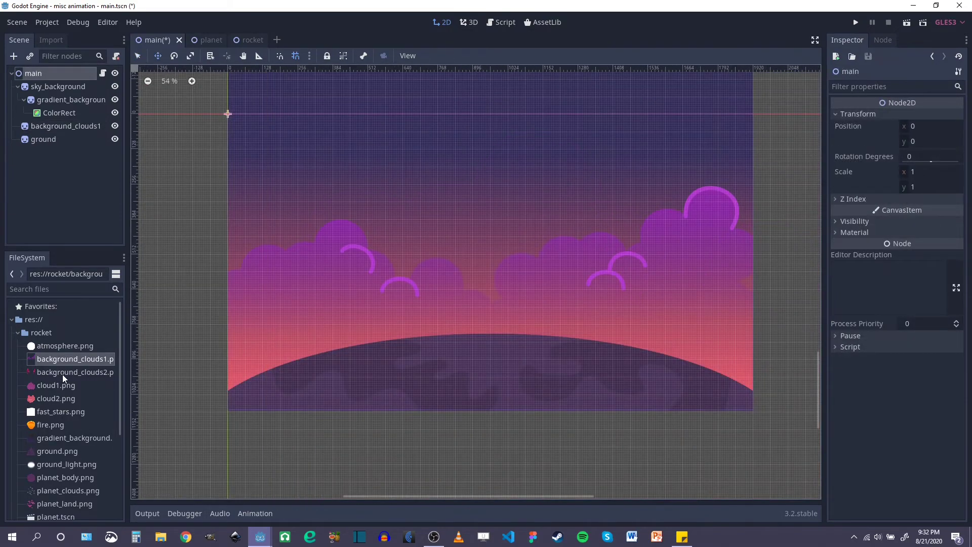
Step: Add background_clouds2.png, turn off grid snapping, and deselect everything
left_click_drag(65, 378, 492, 311)
scroll(223, 264, "up", 8)
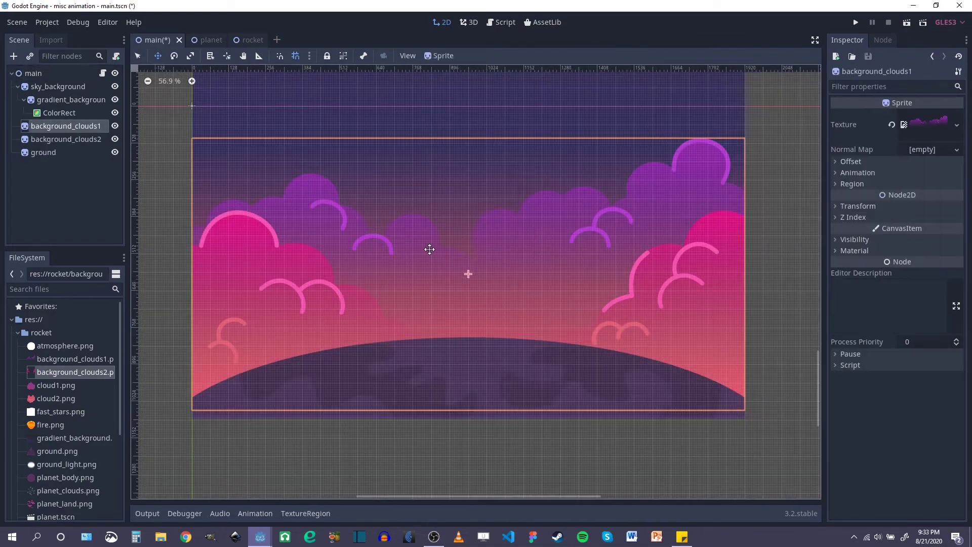
scroll(428, 248, "down", 5)
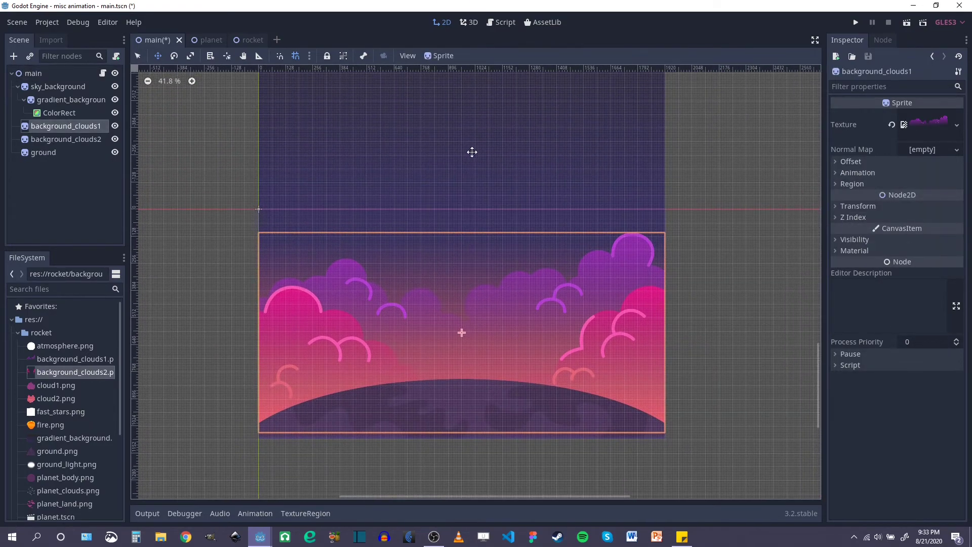
left_click(296, 56)
middle_click_drag(442, 215, 456, 255)
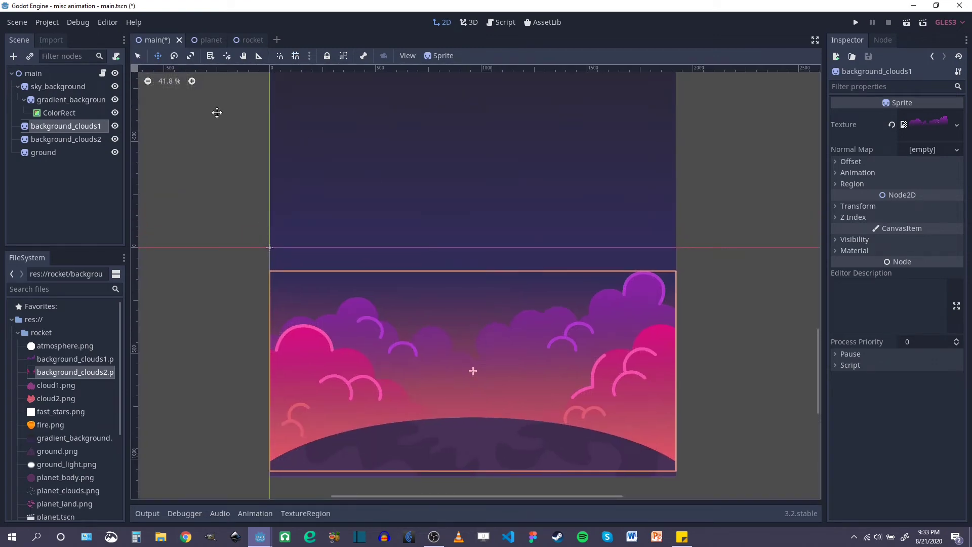
left_click(138, 56)
scroll(511, 283, "down", 2)
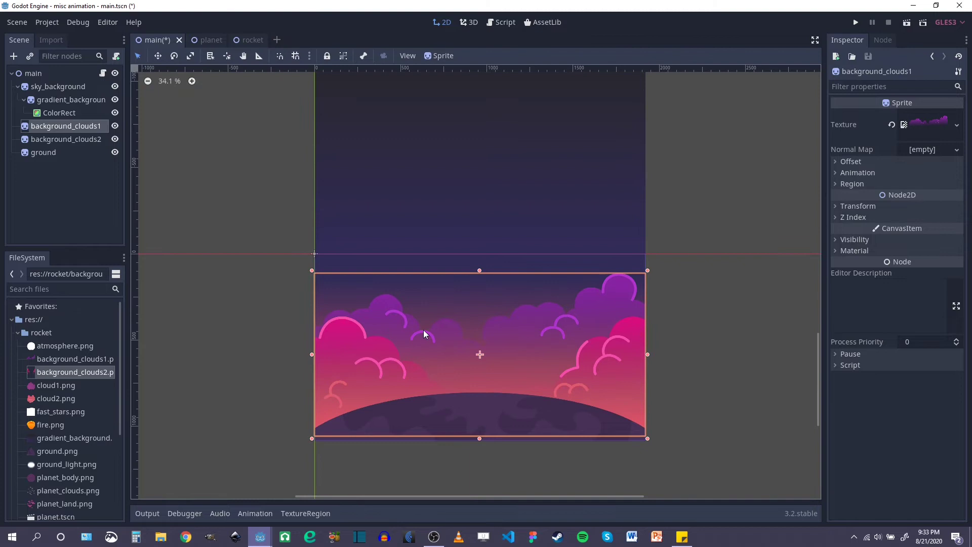
left_click(696, 252)
Step: Add cloud1.png as a sprite in the upper sky of the main scene
scroll(496, 309, "up", 2)
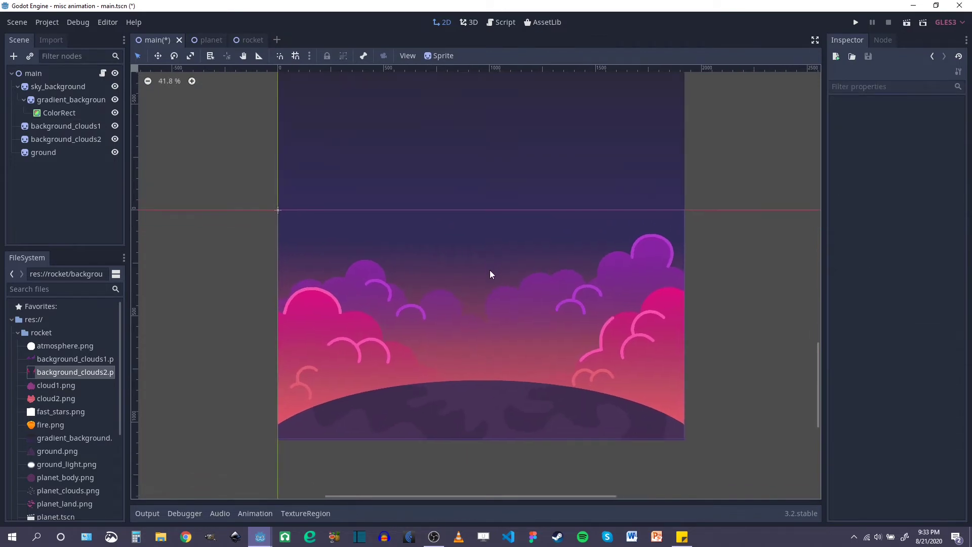
scroll(66, 387, "down", 3)
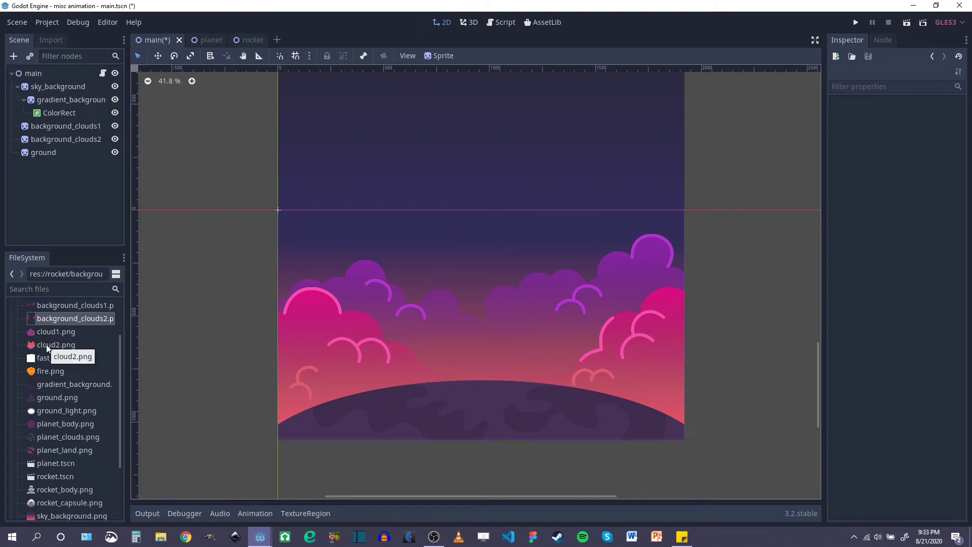
left_click_drag(46, 336, 354, 214)
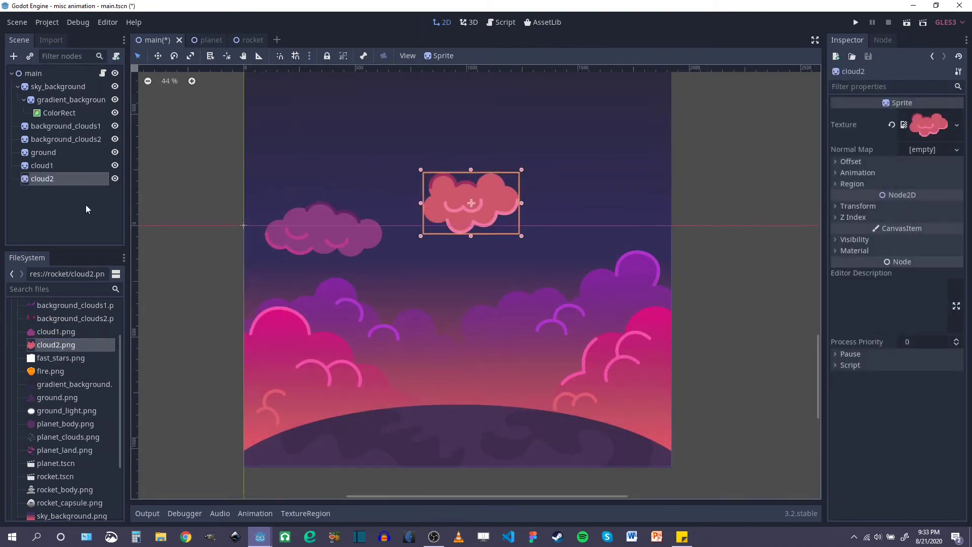
Step: Add a Node2D named foreground_clouds under main, between ground and cloud1, and nest cloud1 inside it
right_click(36, 73)
left_click(141, 106)
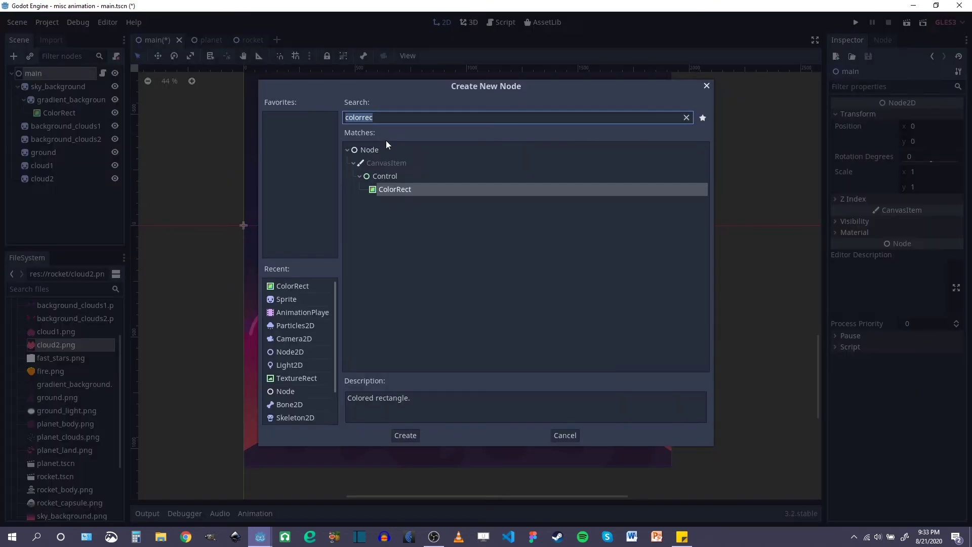
type("node")
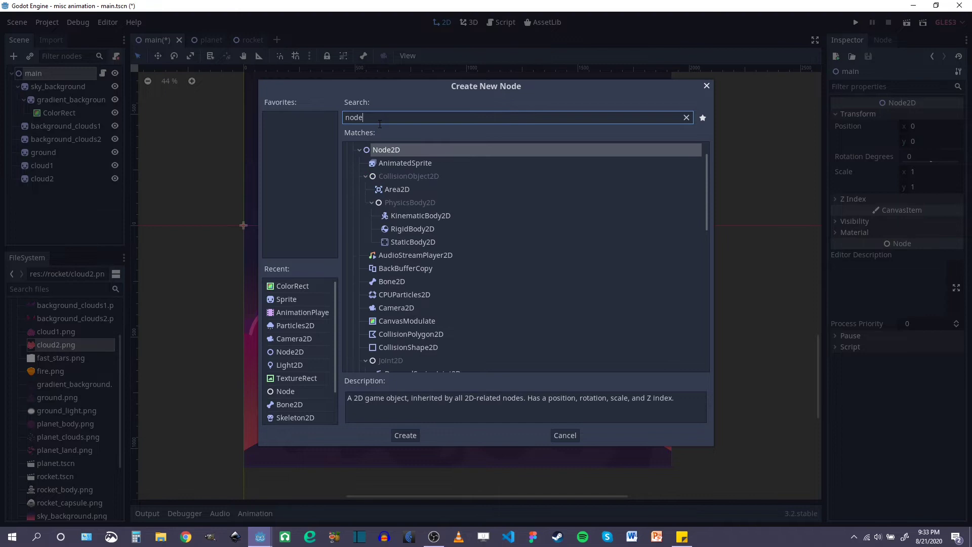
double_click(399, 148)
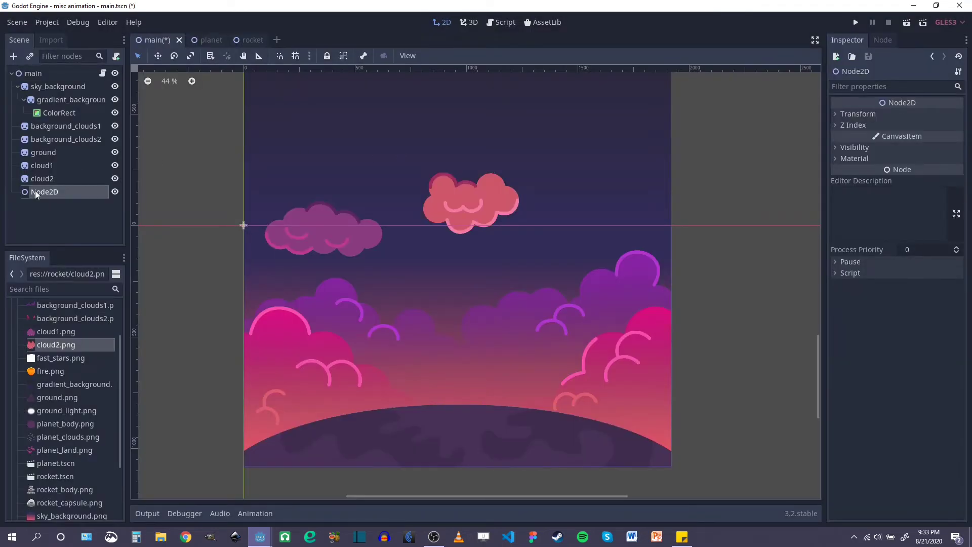
left_click_drag(35, 190, 33, 162)
left_click(62, 163)
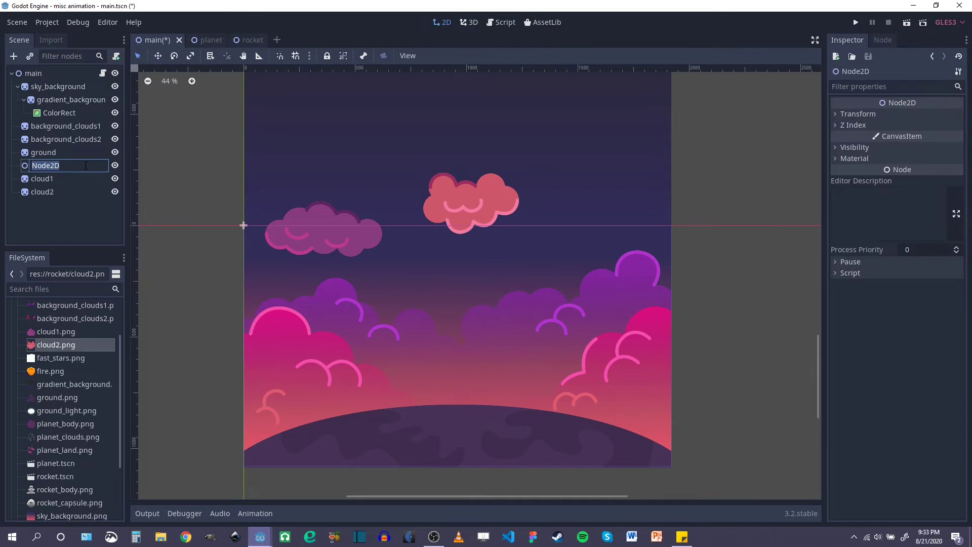
type("foreground_clouds")
key("Return")
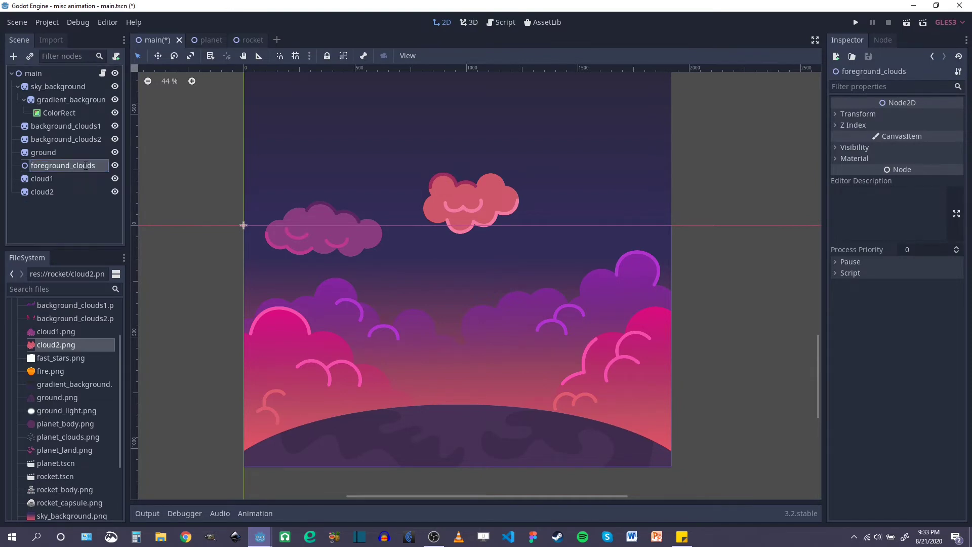
left_click_drag(64, 177, 60, 162)
Step: Toggle the foreground_clouds group's visibility to check its clouds
left_click(475, 203)
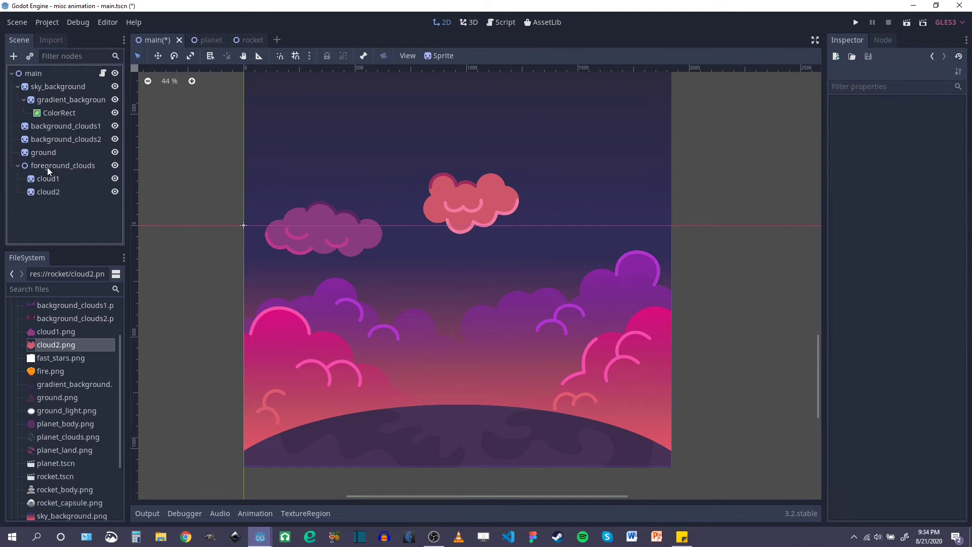
left_click(56, 163)
left_click(115, 165)
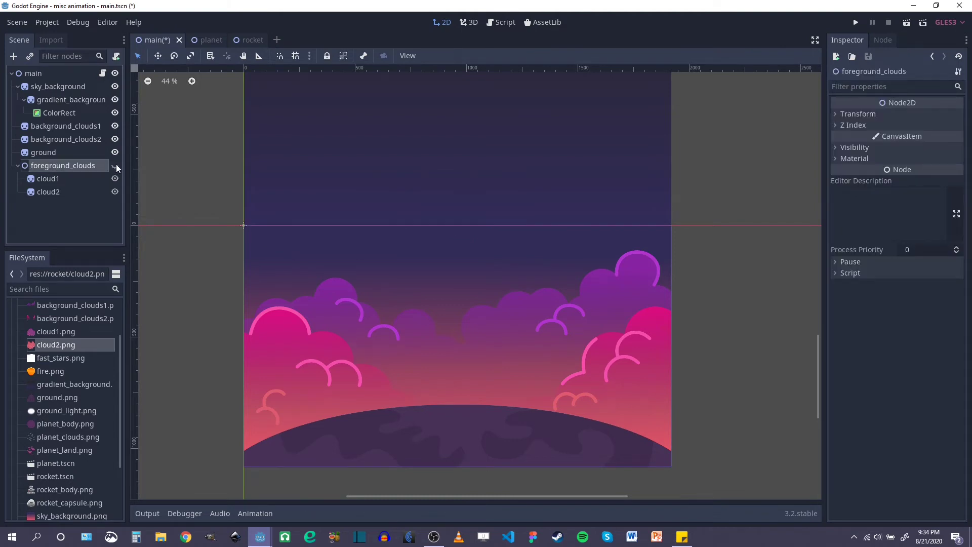
left_click(115, 165)
left_click(115, 165)
left_click(115, 165)
scroll(487, 250, "down", 3)
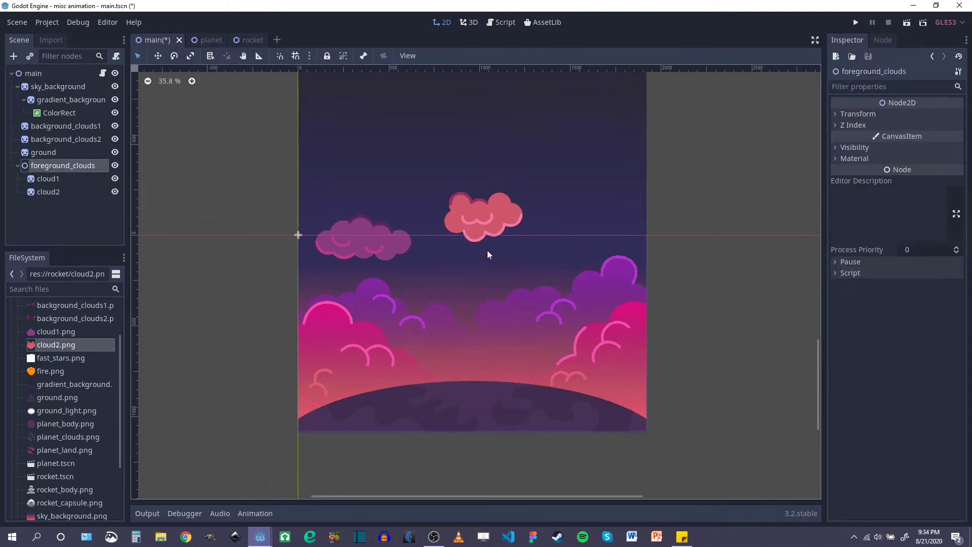
Step: Duplicate the pink and purple clouds and move the copies up and to the right
left_click(481, 214)
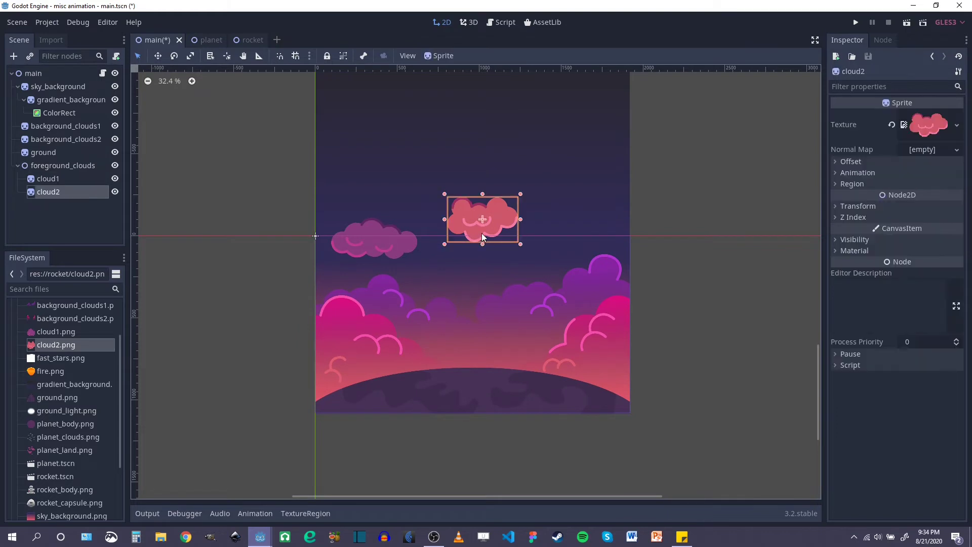
scroll(481, 232, "up", 2)
key("ctrl+d")
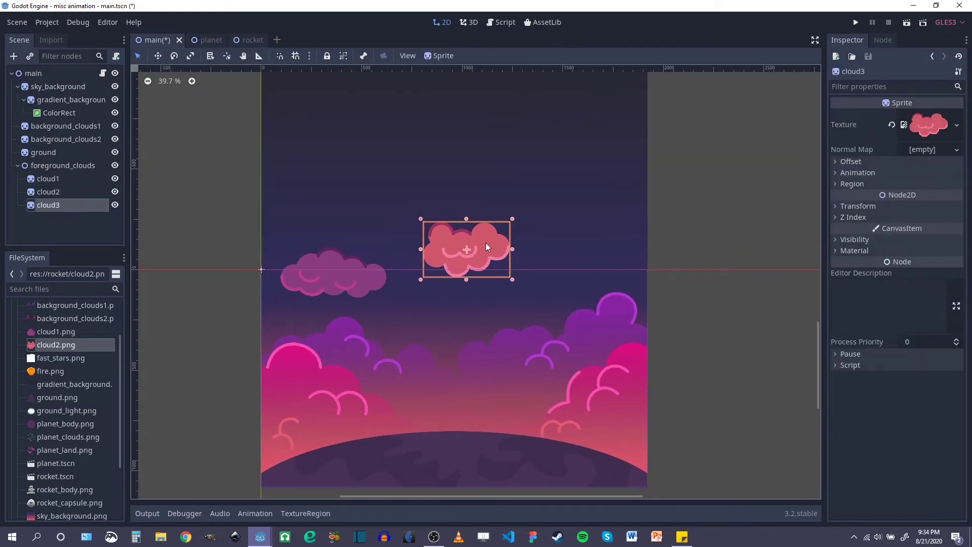
left_click_drag(486, 246, 658, 202)
left_click(355, 280)
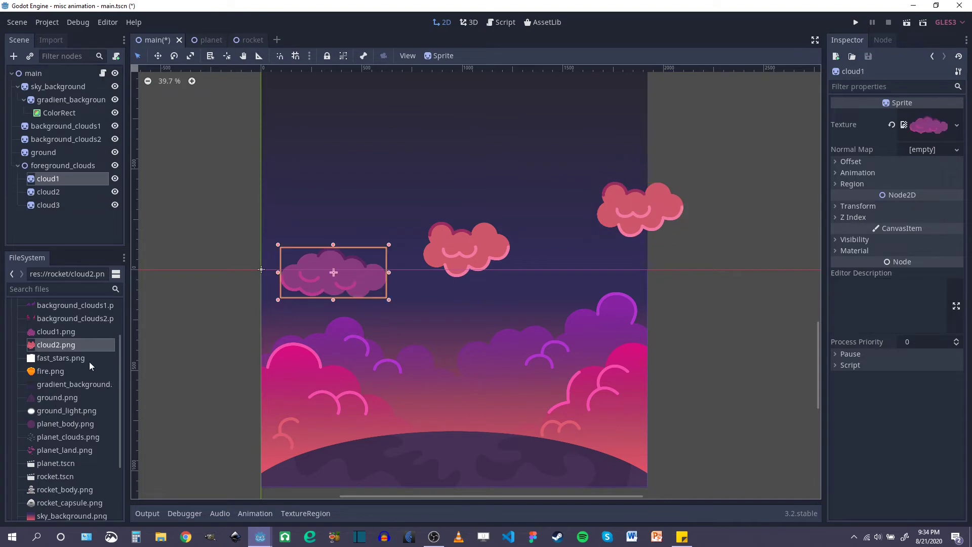
key("ctrl+d")
left_click_drag(359, 287, 510, 180)
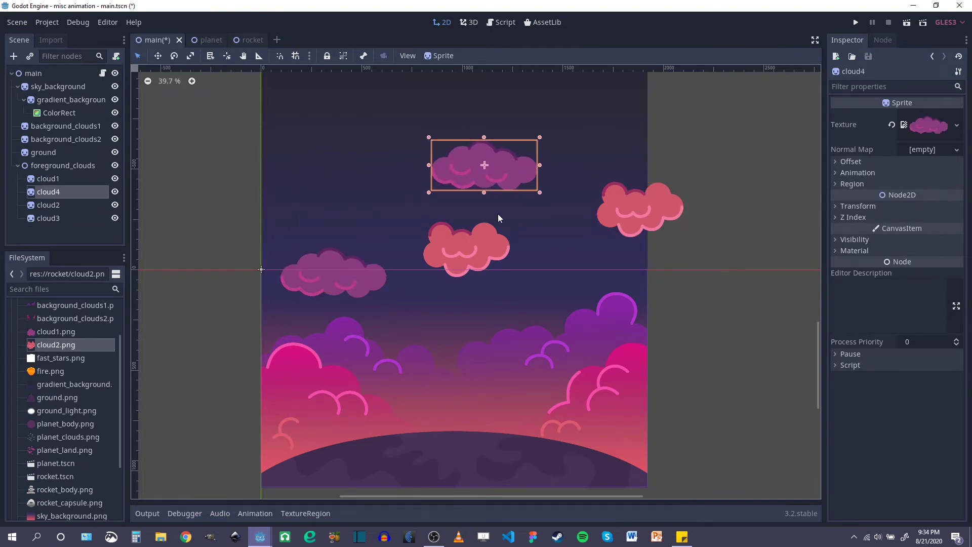
middle_click_drag(521, 272, 563, 335)
left_click(527, 330)
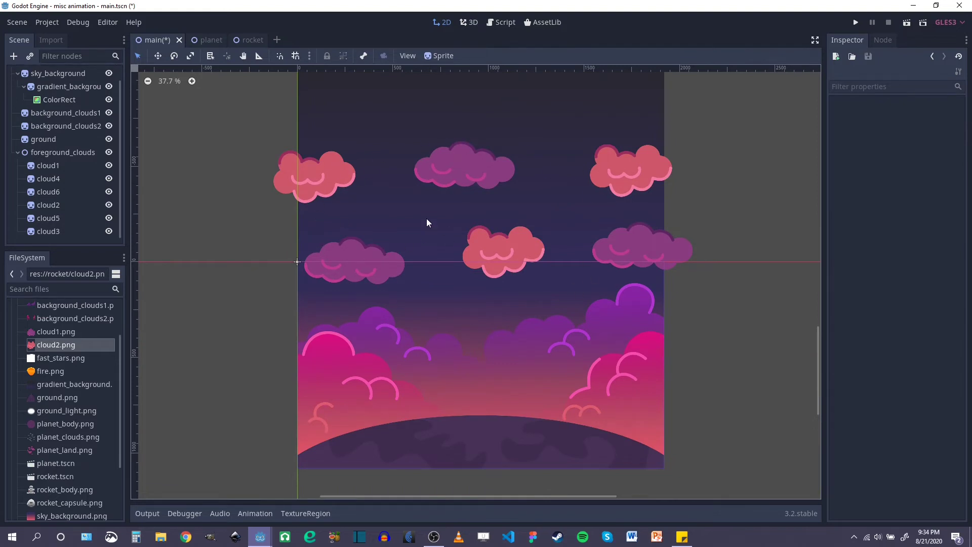
Step: Hide foreground_clouds and add a Node2D child of main named background_clouds
left_click(19, 153)
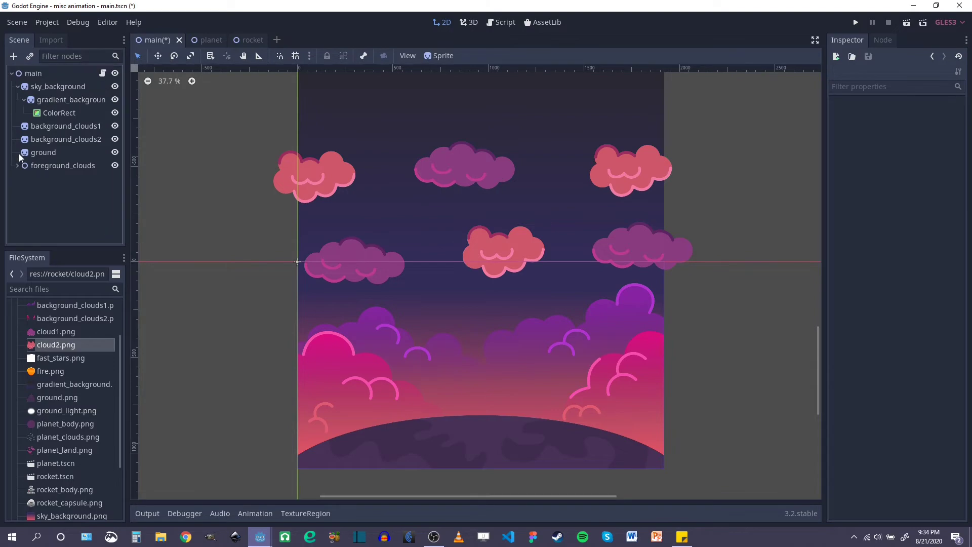
left_click(115, 166)
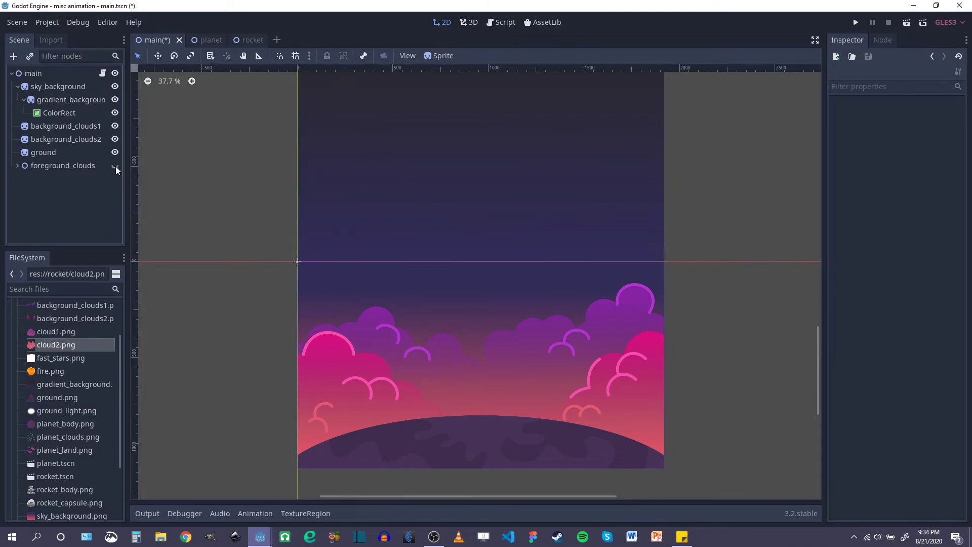
left_click(38, 74)
right_click(37, 72)
left_click(71, 104)
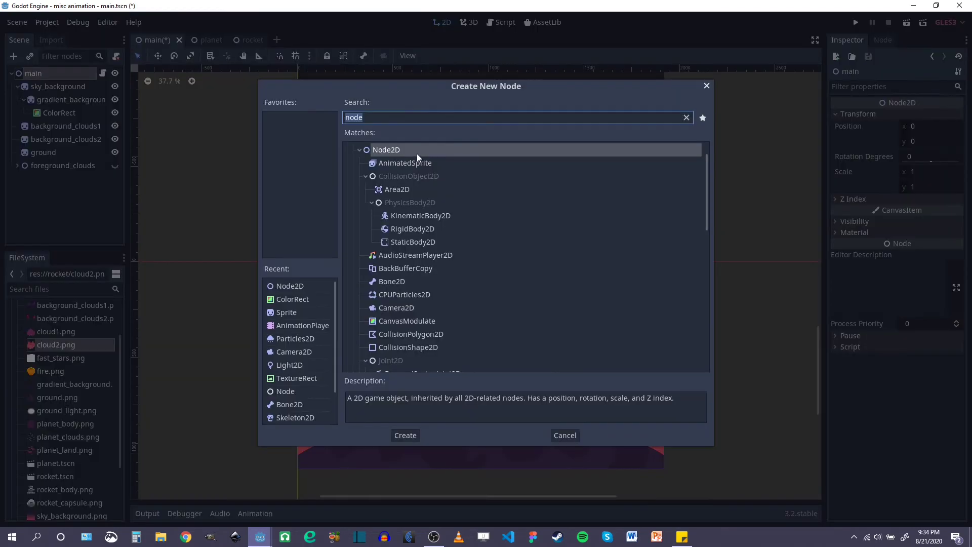
double_click(410, 152)
double_click(78, 179)
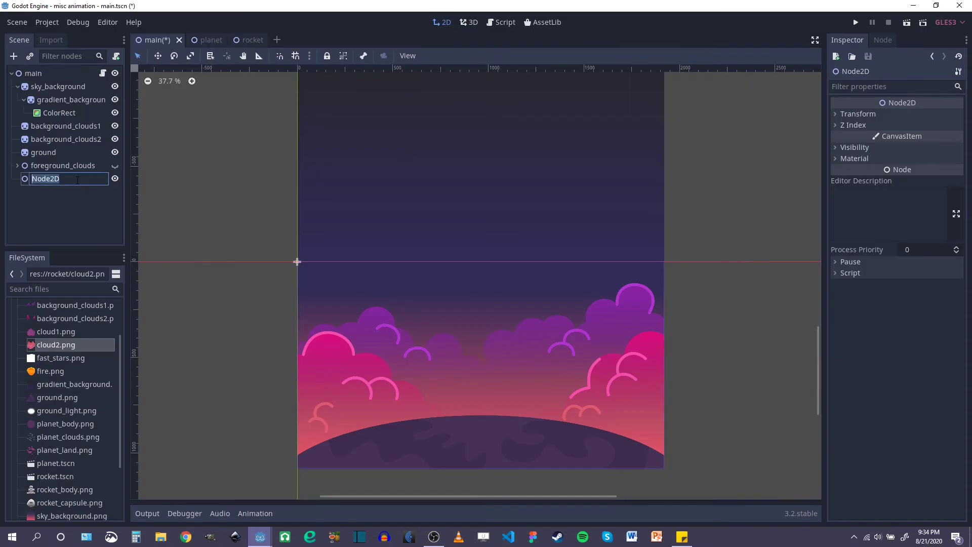
type("background_clouds")
key("Return")
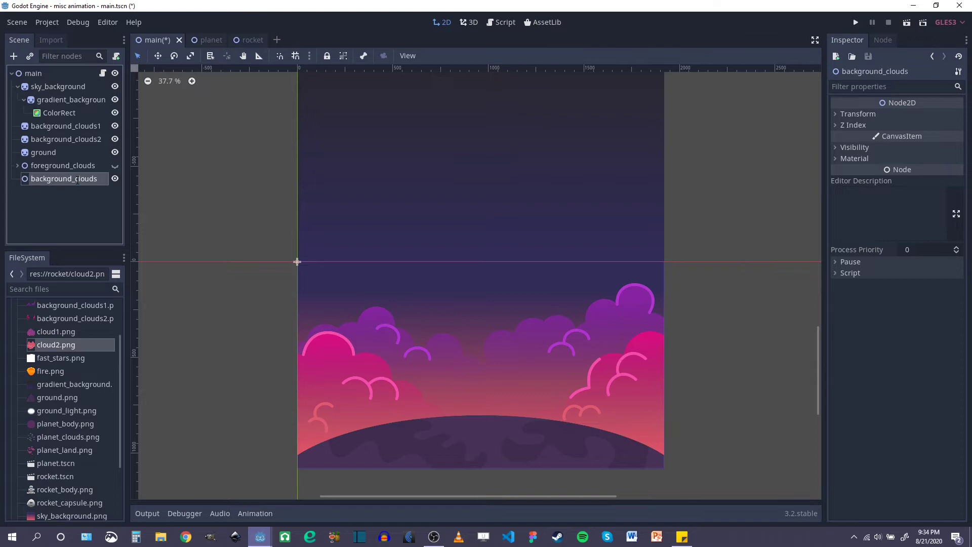
Step: Move background_clouds above background_clouds1 in the scene tree
left_click(64, 126)
left_click(67, 140)
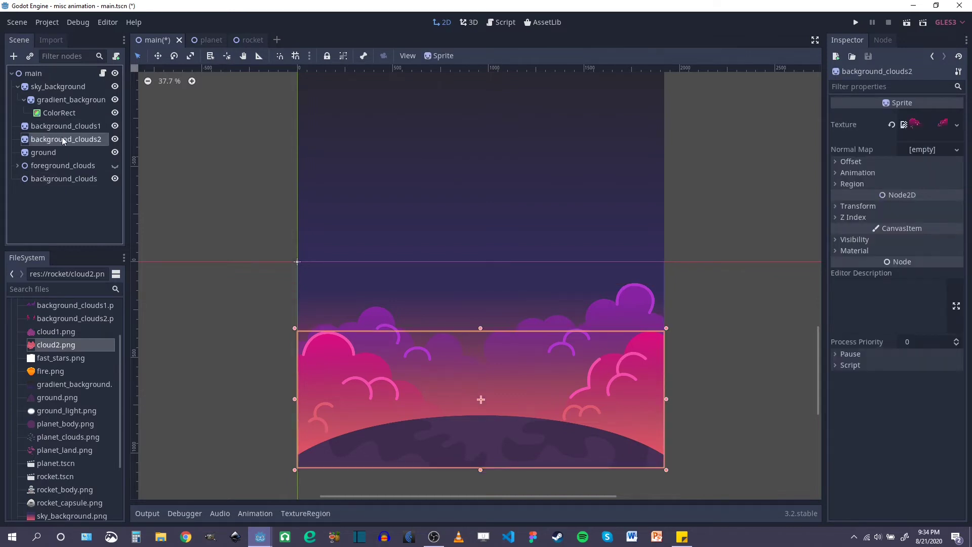
left_click(50, 180)
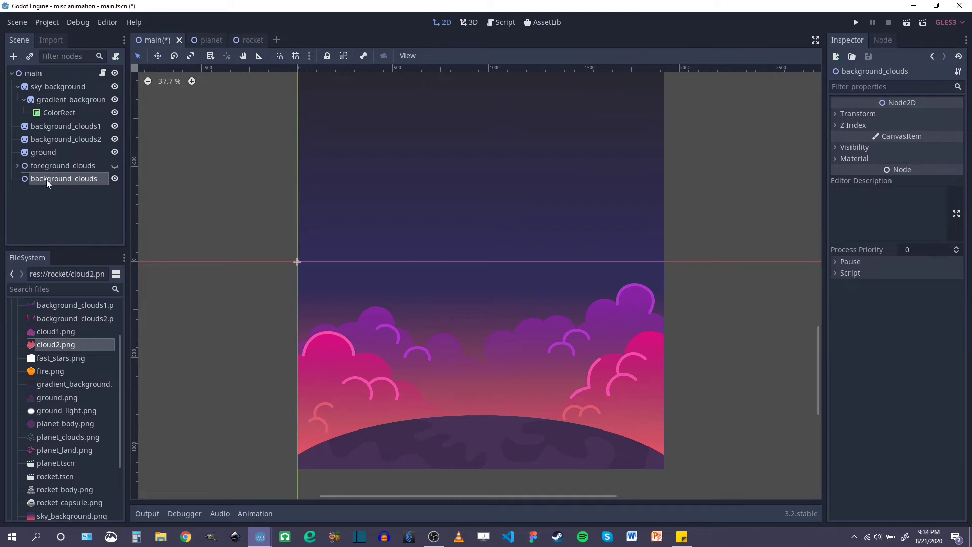
left_click_drag(47, 180, 37, 120)
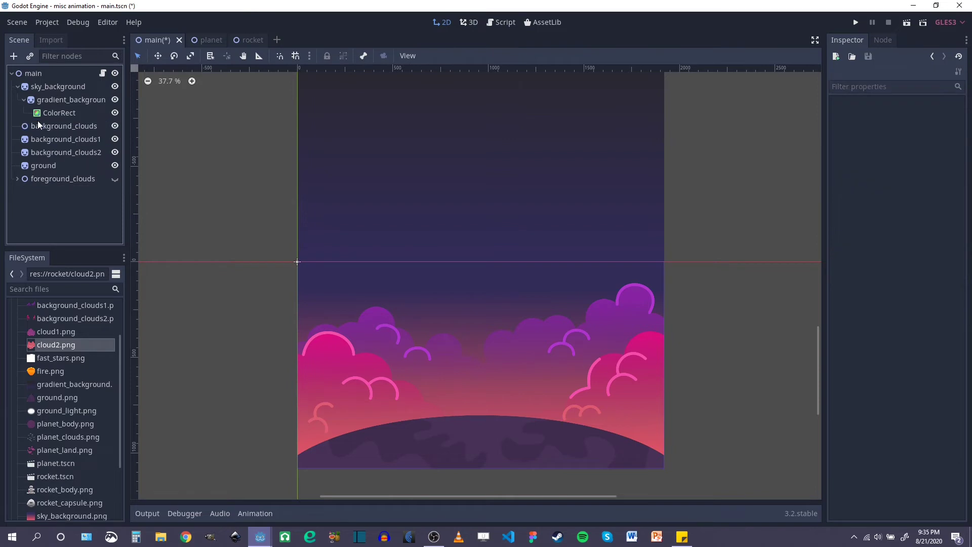
Step: Add cloud1.png and cloud2.png as sprites under background_clouds
left_click(78, 126)
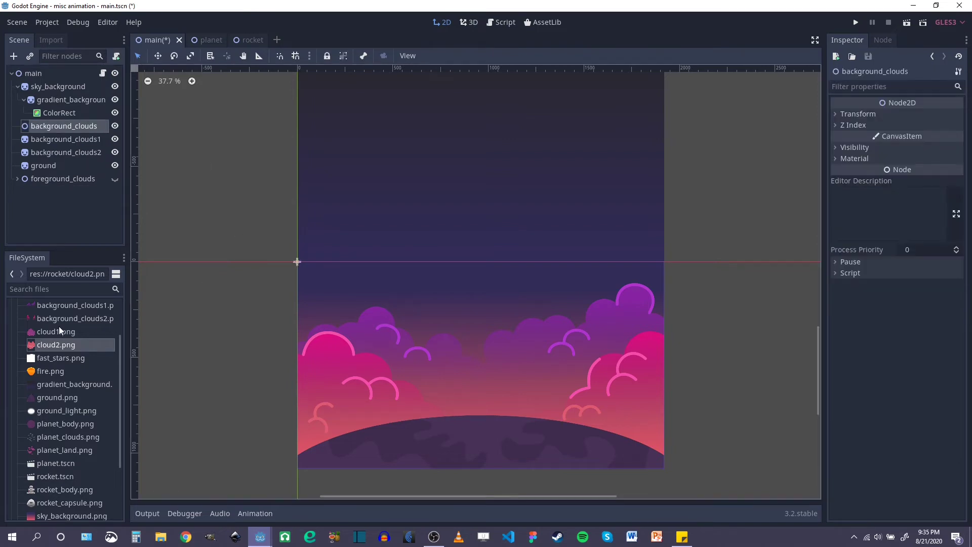
left_click_drag(41, 332, 322, 212)
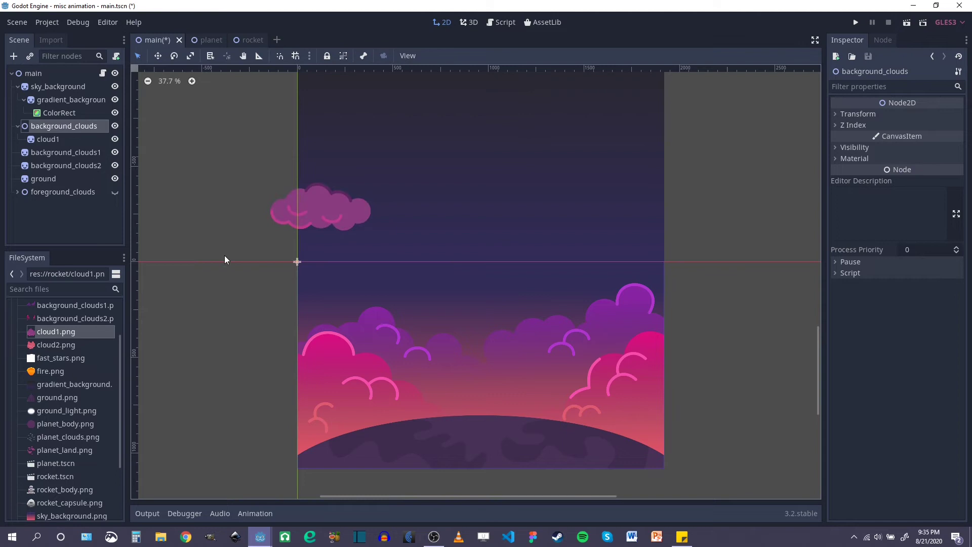
left_click_drag(53, 343, 471, 233)
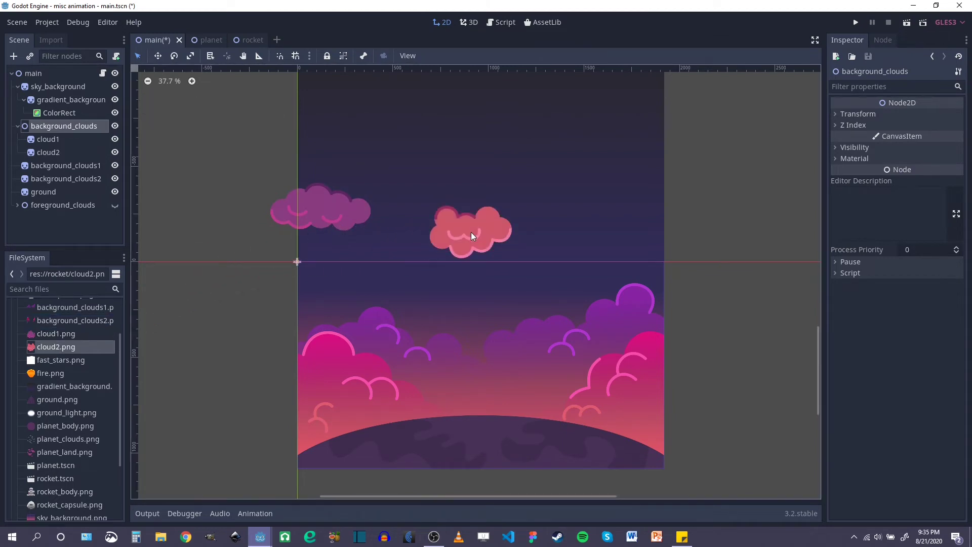
Step: Shrink the purple and pink clouds to about half size with the Scale tool
left_click(48, 140)
left_click(84, 127)
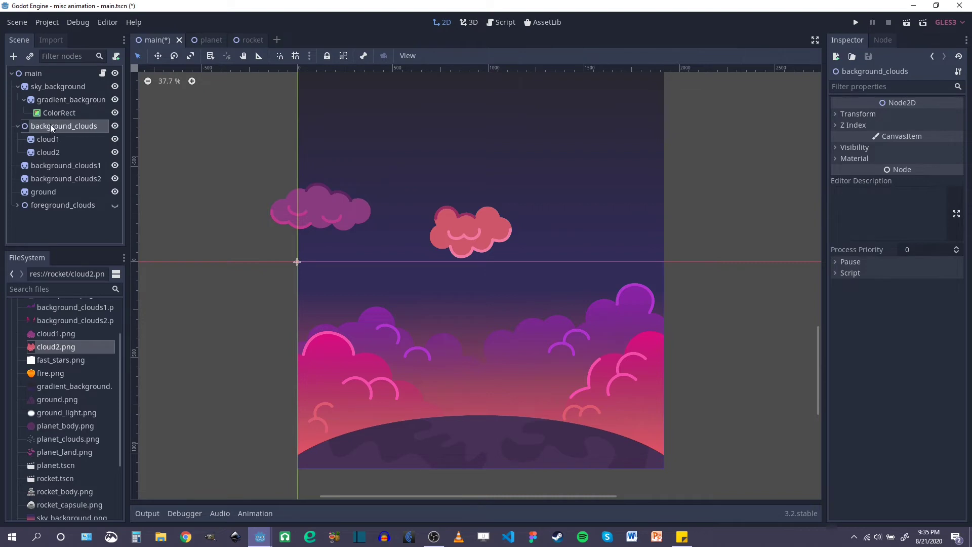
left_click(325, 210)
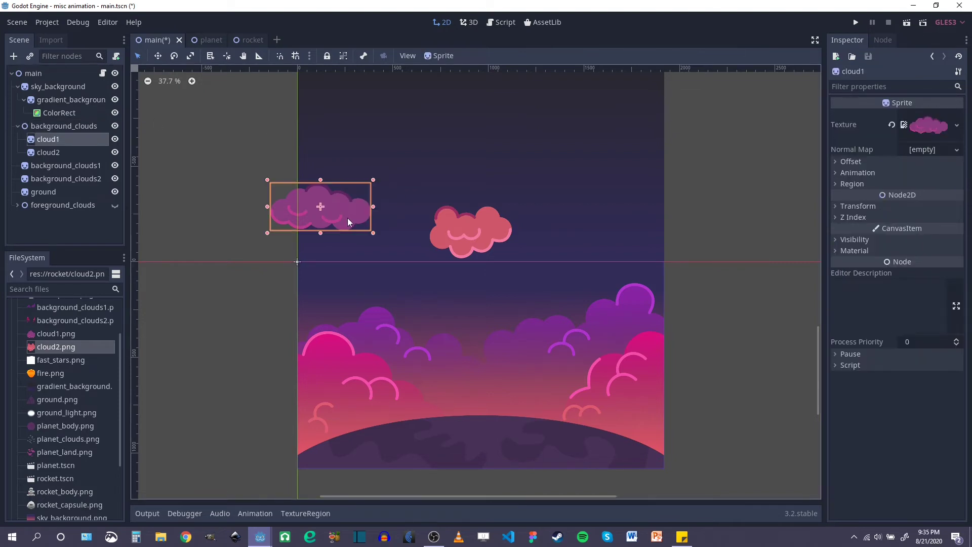
scroll(347, 222, "up", 1)
key("s")
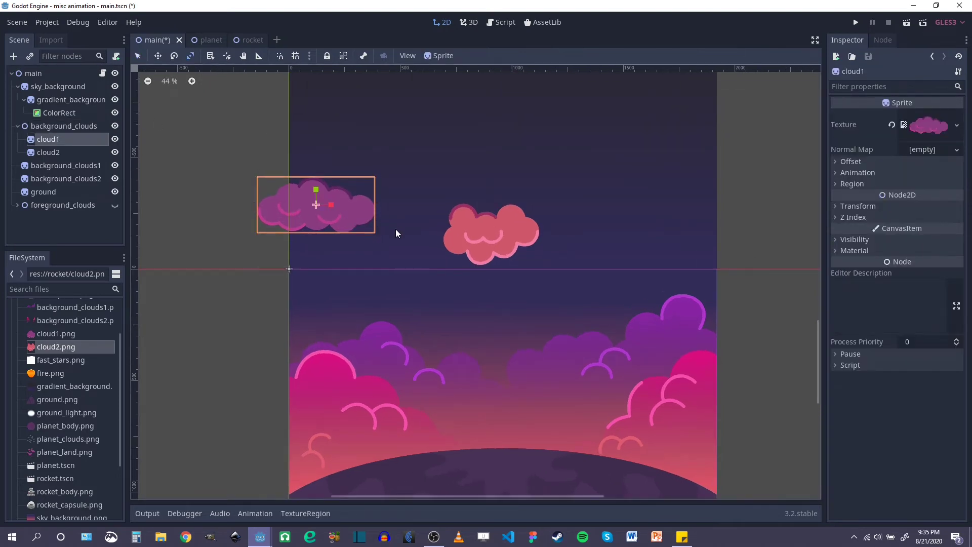
left_click_drag(406, 250, 356, 230)
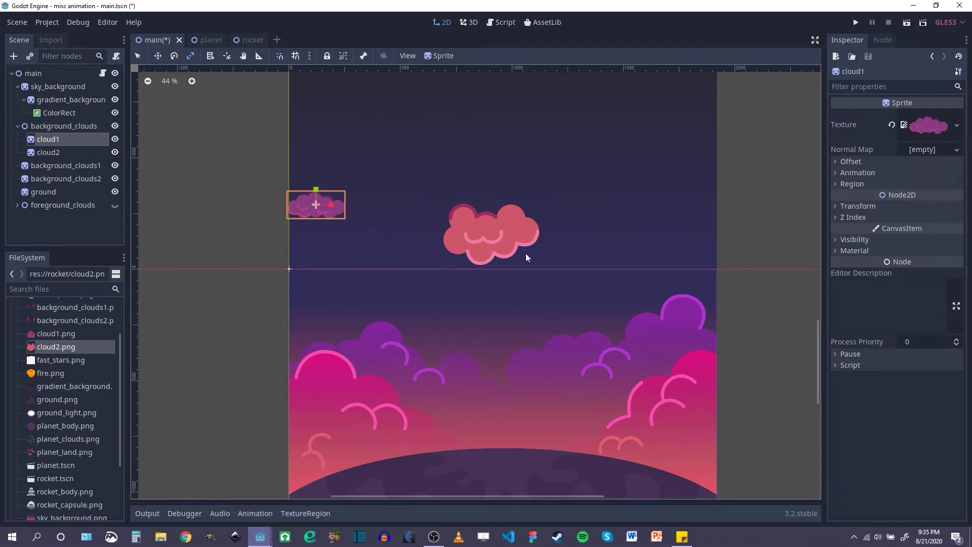
left_click(483, 231)
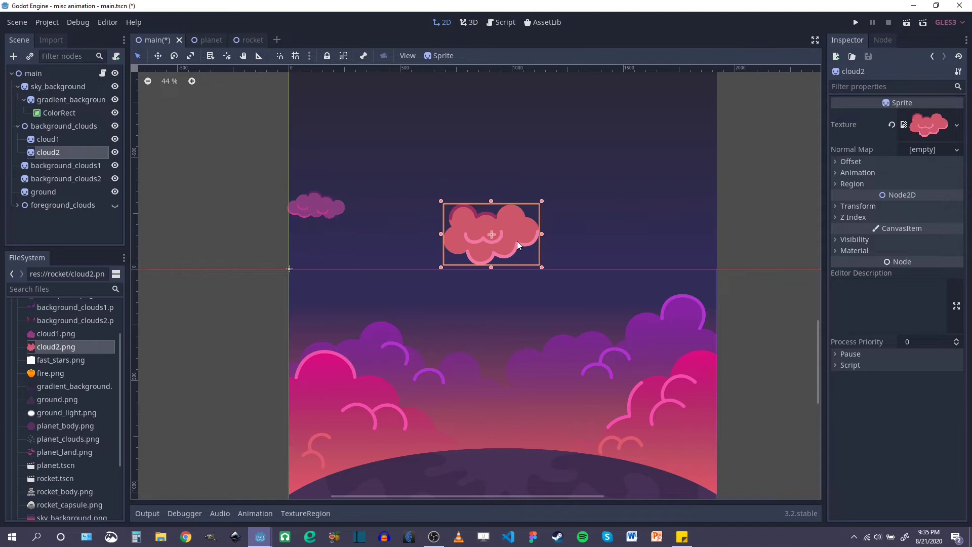
left_click_drag(578, 278, 537, 259)
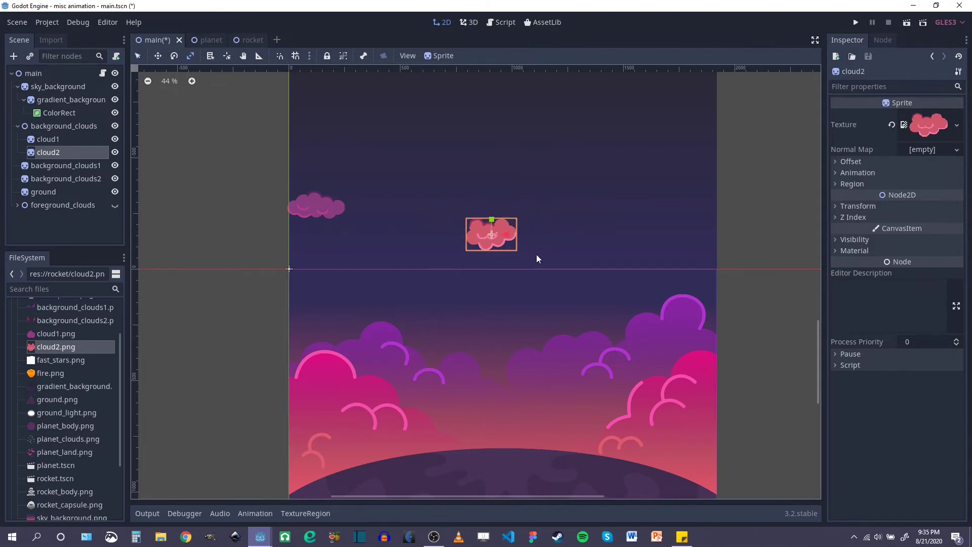
key("q")
Step: Duplicate the small clouds and scatter the copies across the upper sky
key("ctrl+d")
left_click_drag(510, 246, 695, 217)
left_click(347, 208)
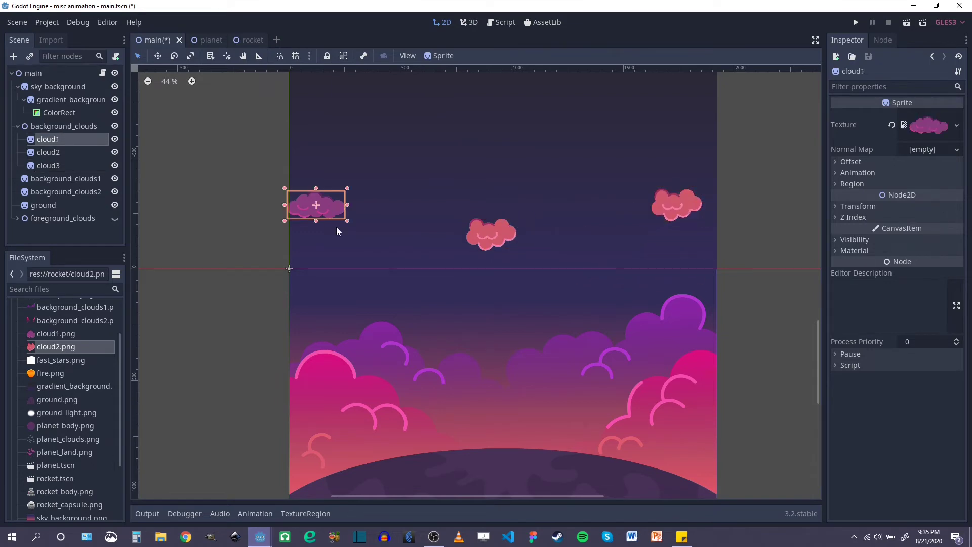
key("ctrl+d")
left_click_drag(336, 227, 454, 313)
key("ctrl+d")
left_click_drag(467, 230, 488, 185)
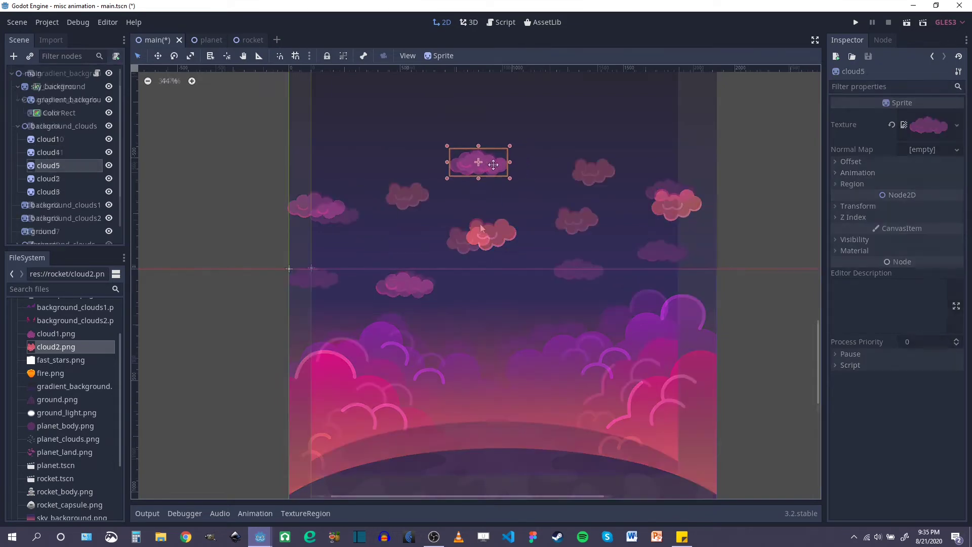
scroll(594, 240, "down", 1)
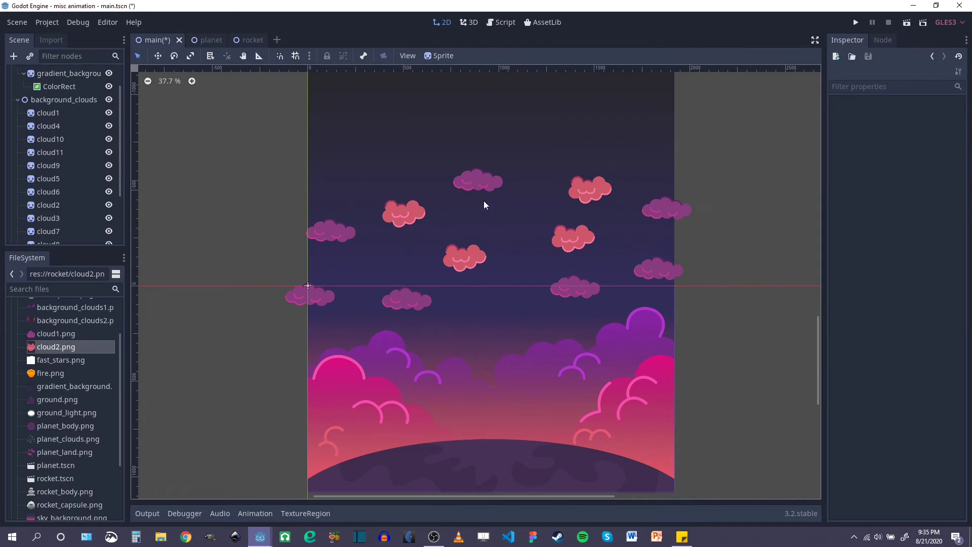
left_click_drag(401, 215, 390, 205)
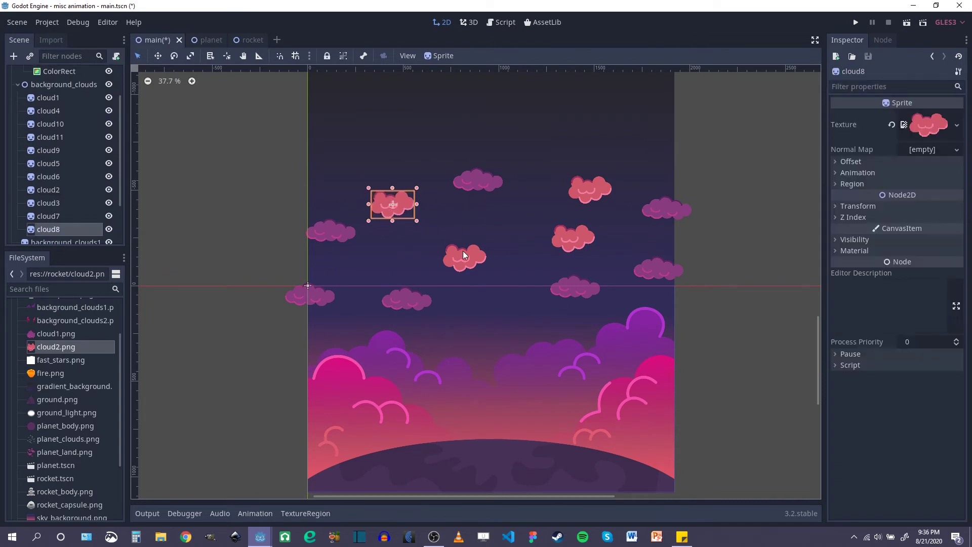
left_click_drag(464, 257, 454, 249)
scroll(59, 165, "up", 3)
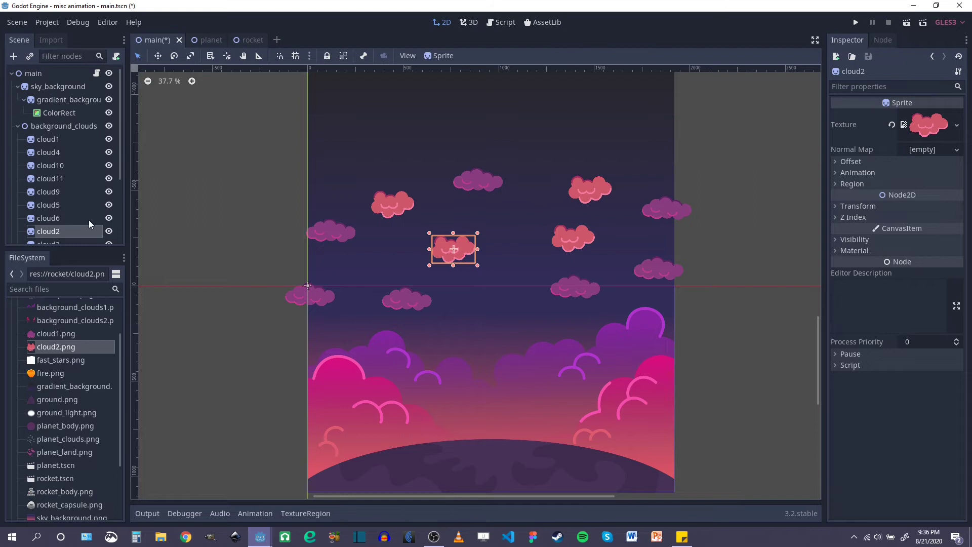
left_click_drag(65, 258, 67, 338)
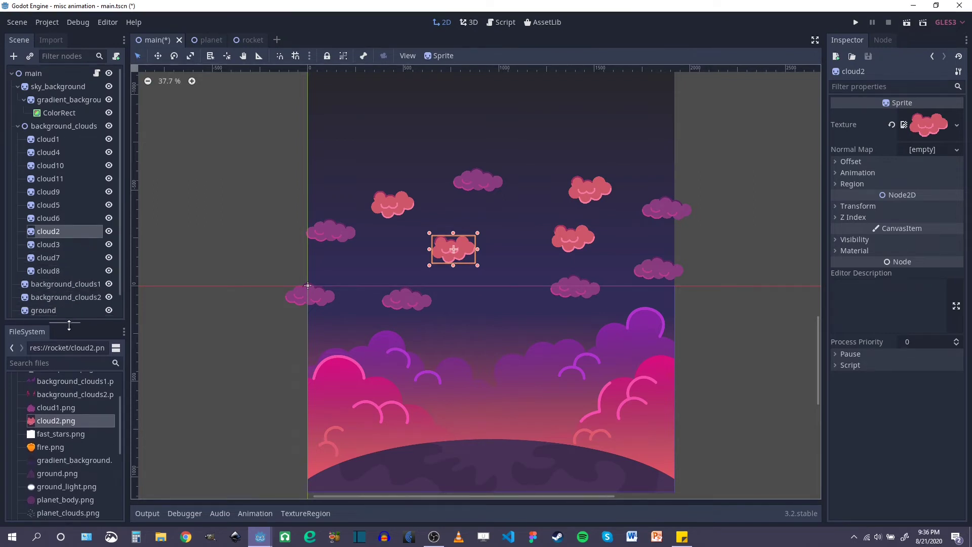
Step: Set the background_clouds Modulate alpha to 84 (54ffffff)
left_click(68, 126)
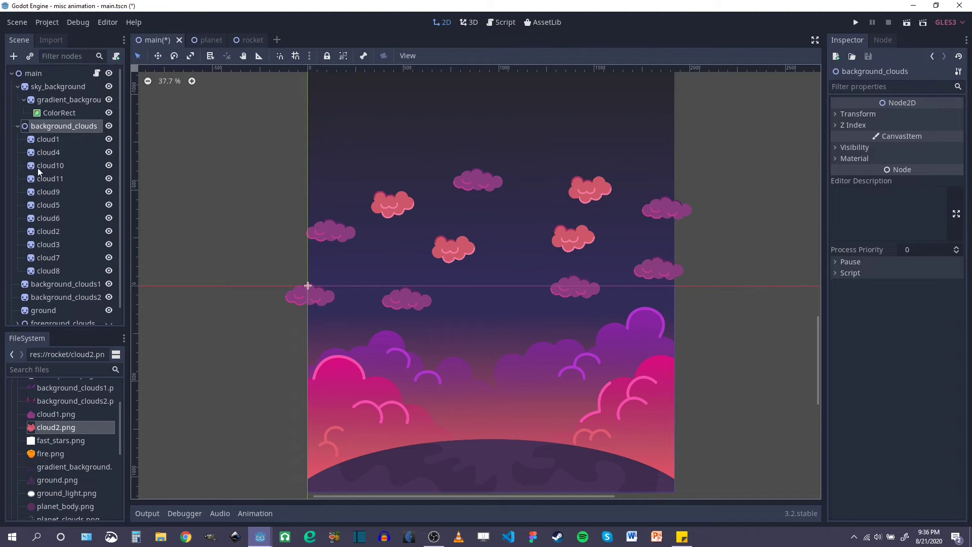
left_click(855, 147)
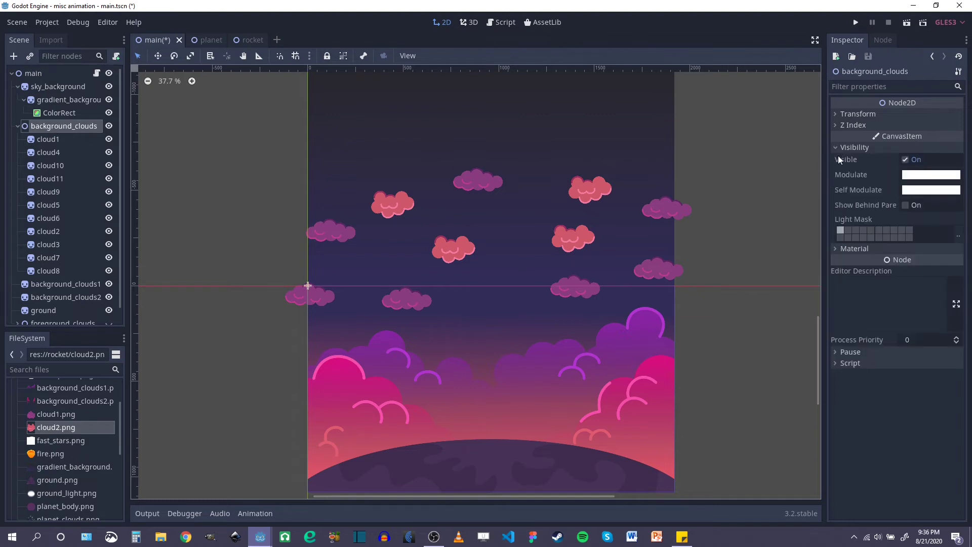
left_click(917, 176)
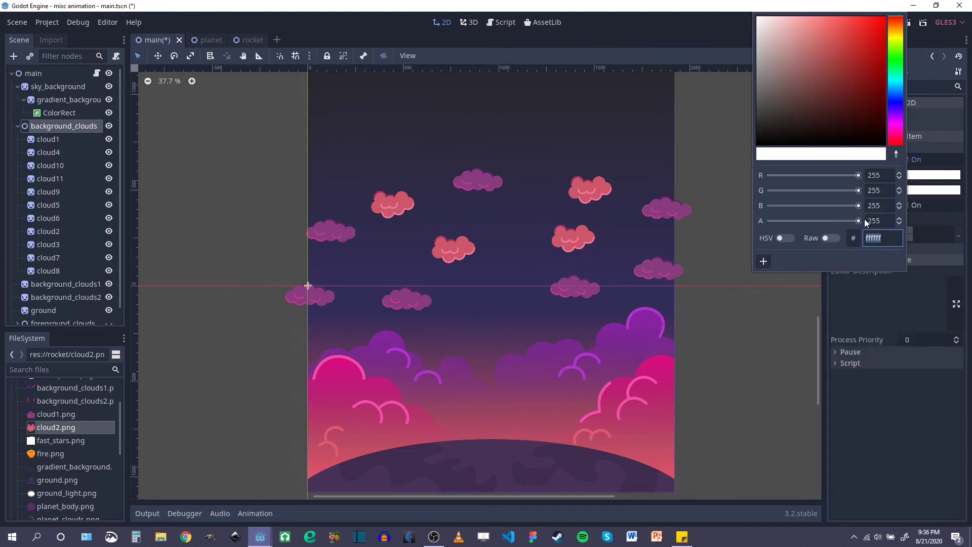
left_click_drag(859, 223, 801, 224)
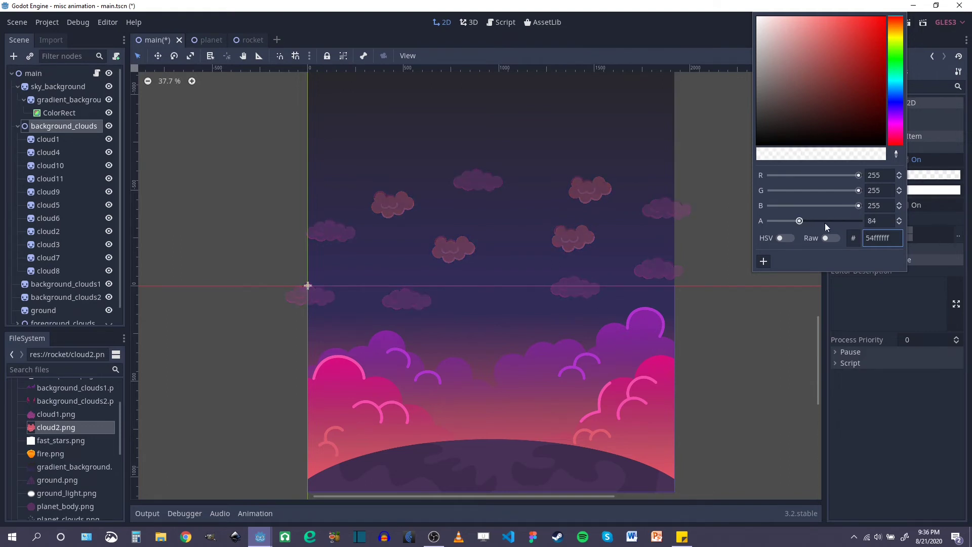
left_click(730, 218)
Step: Collapse background_clouds and make foreground_clouds visible again
double_click(63, 125)
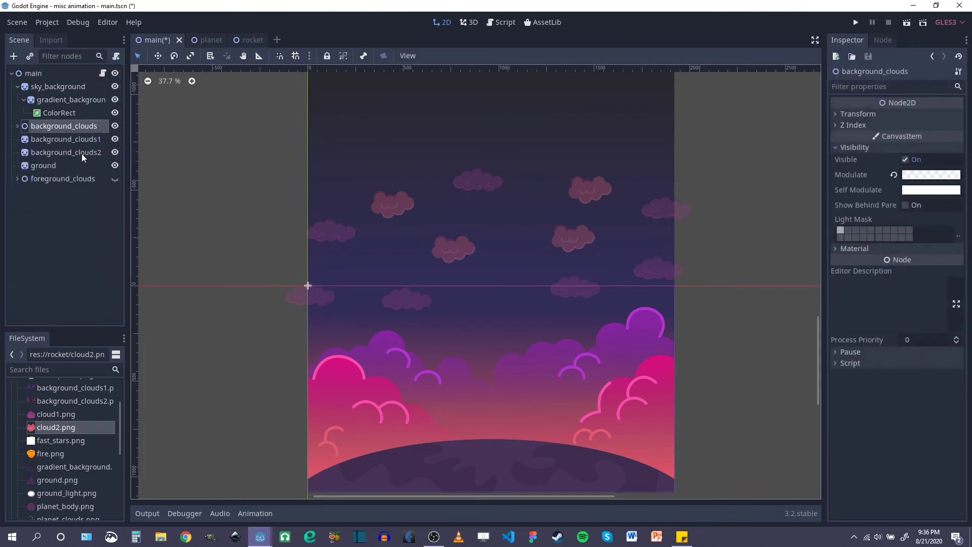
left_click(115, 179)
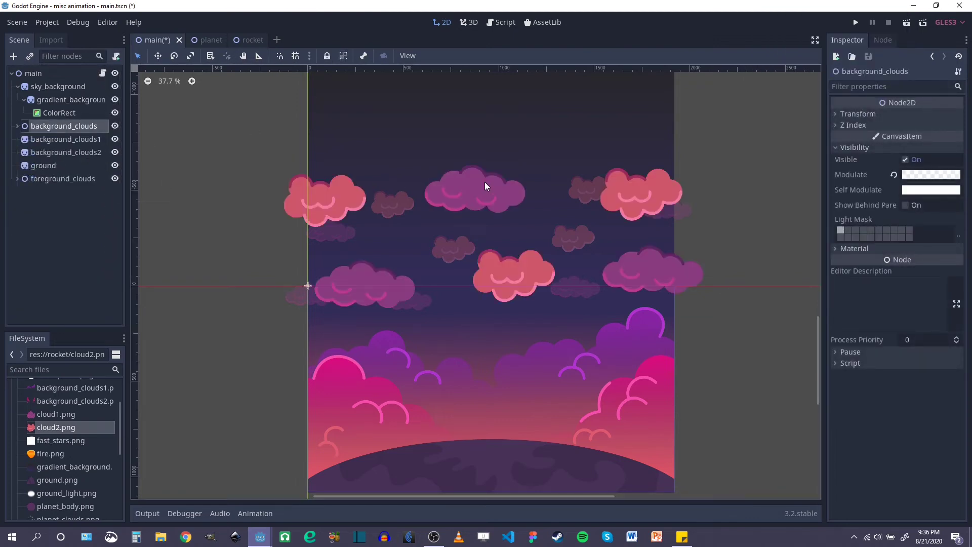
scroll(508, 247, "down", 3)
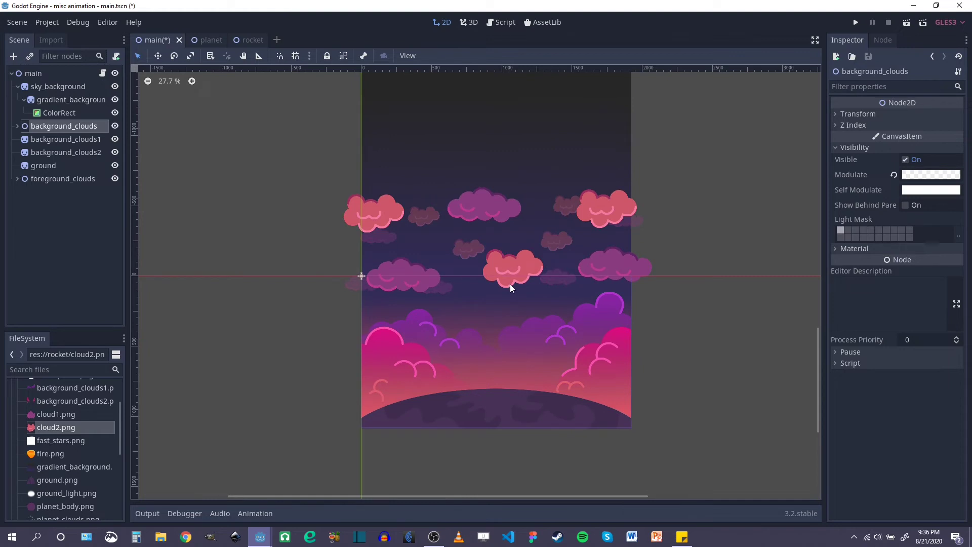
middle_click_drag(494, 170, 483, 257)
scroll(482, 257, "down", 3)
middle_click_drag(459, 173, 467, 195)
scroll(467, 276, "up", 5)
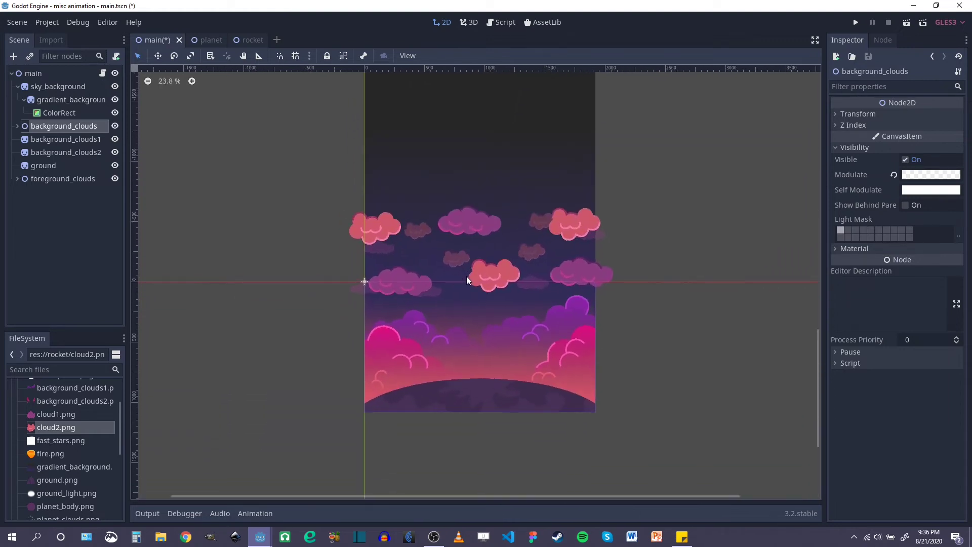
Step: Add a Sprite child to the planet node in the planet scene
middle_click_drag(487, 281, 485, 254)
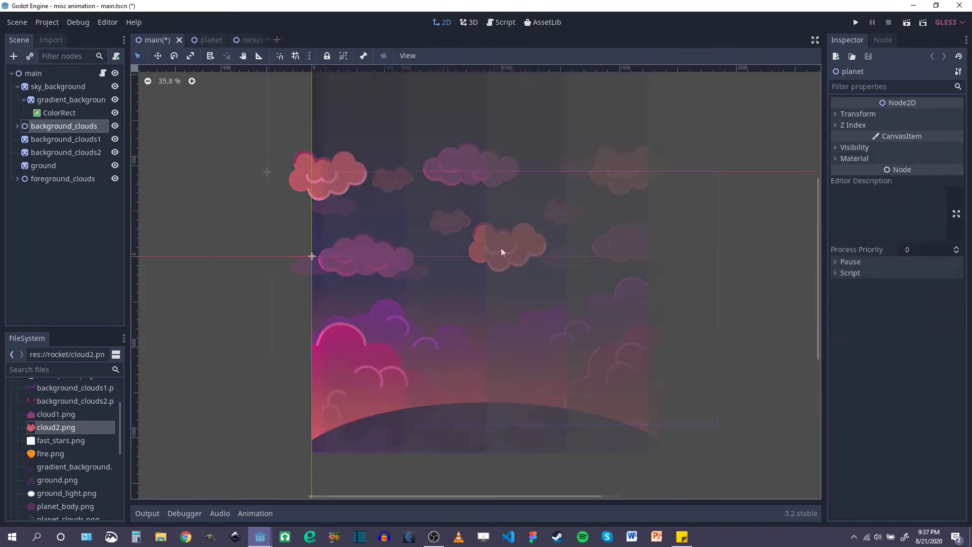
left_click(193, 39)
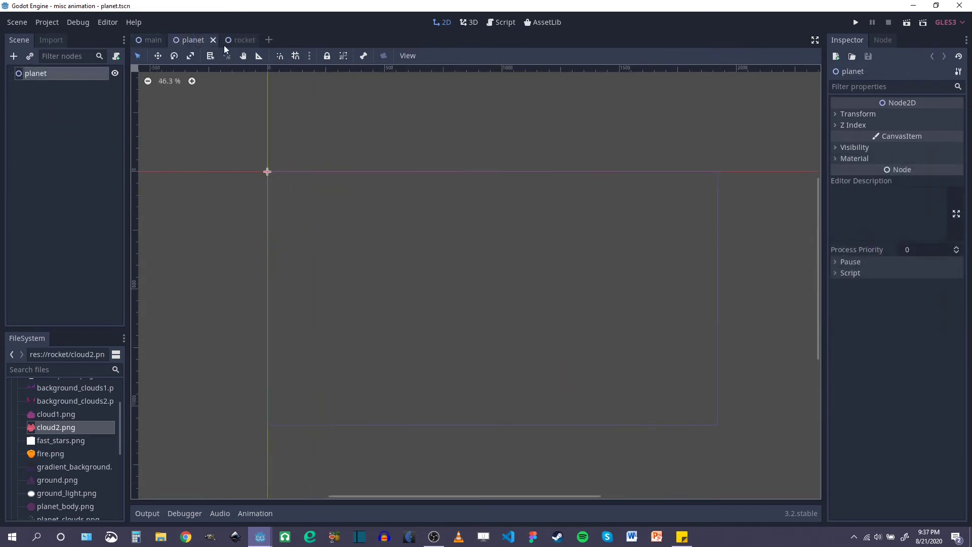
right_click(45, 74)
left_click(93, 81)
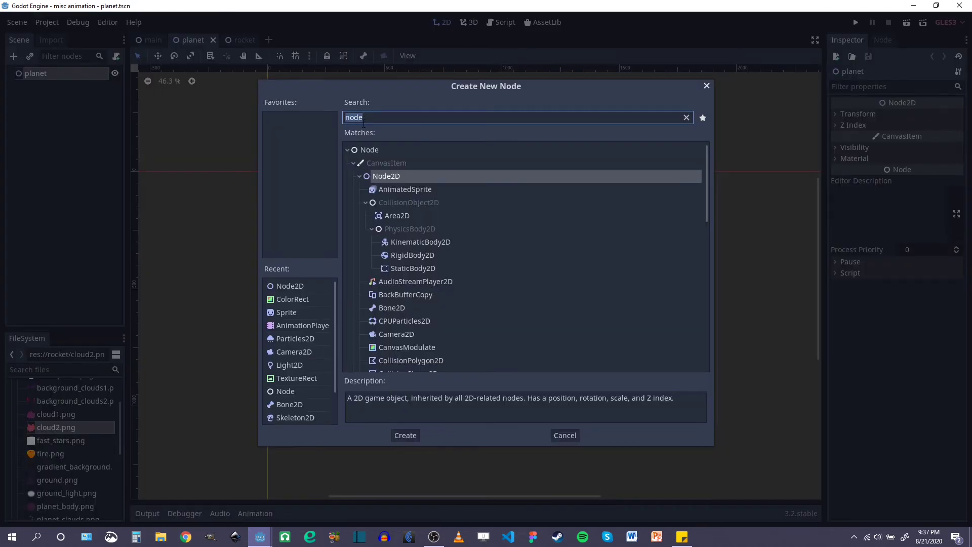
type("sprite")
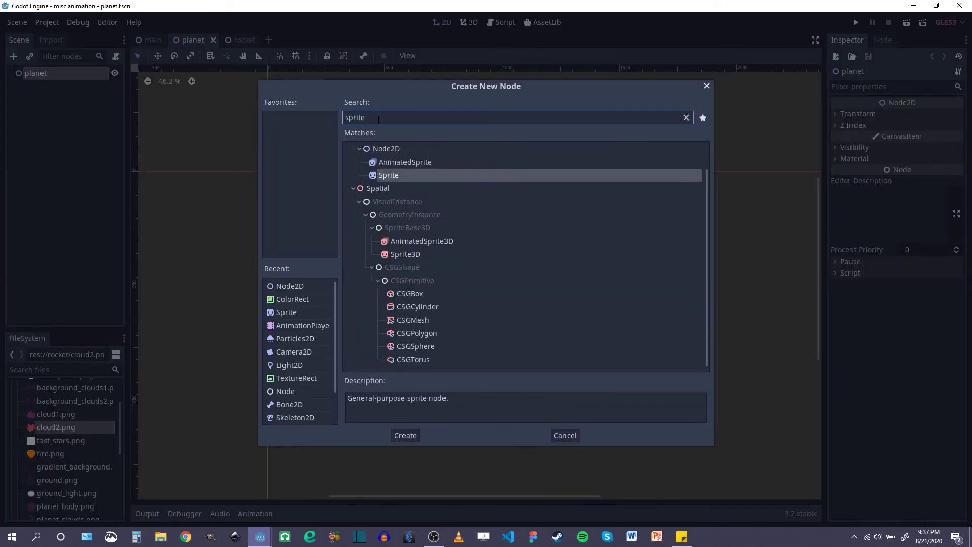
key("Return")
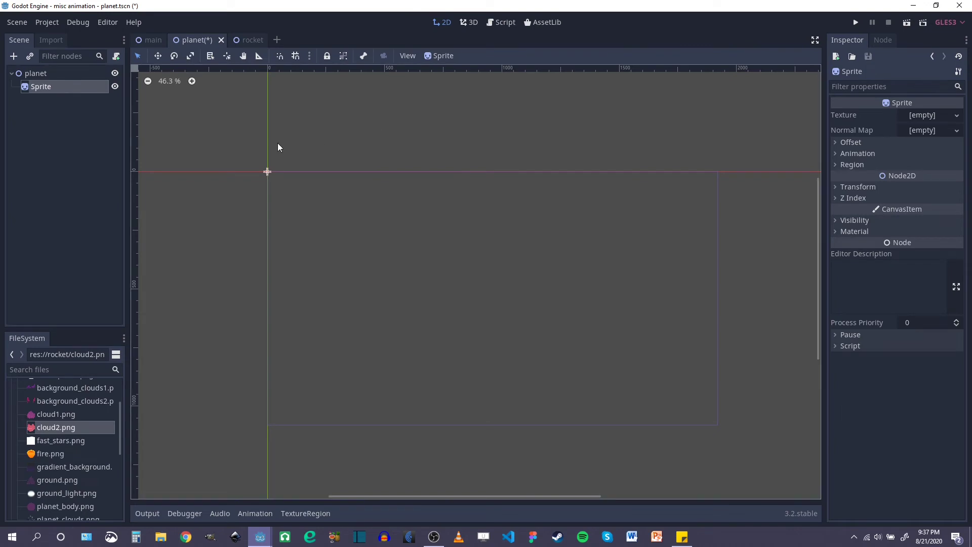
Step: Load planet_body.png as the Sprite's texture and rename the node body
middle_click_drag(277, 142, 459, 244)
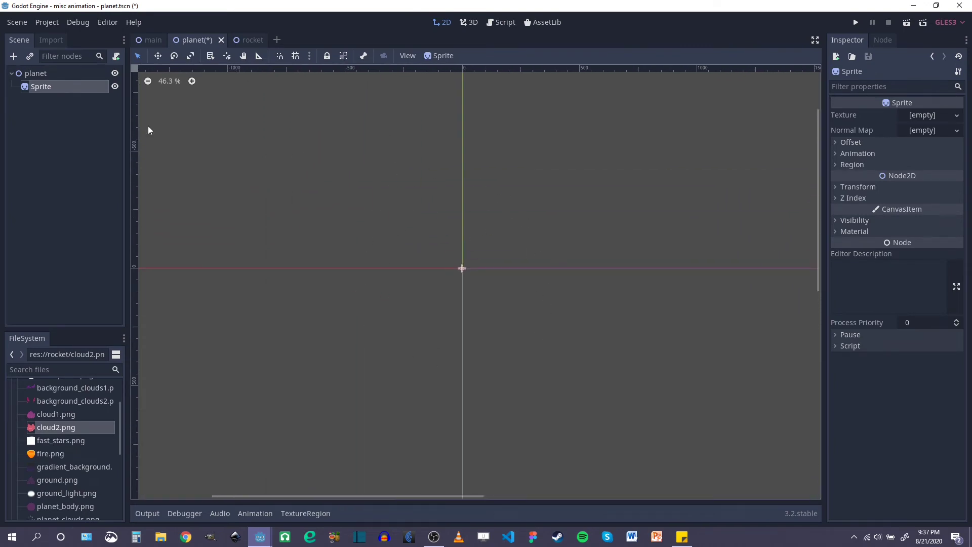
left_click(957, 115)
left_click(884, 281)
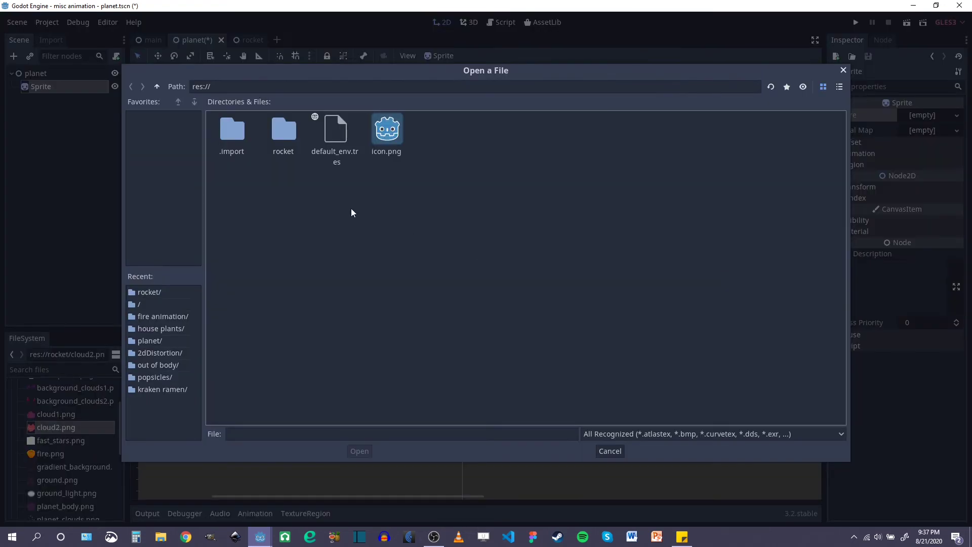
double_click(284, 132)
left_click(756, 133)
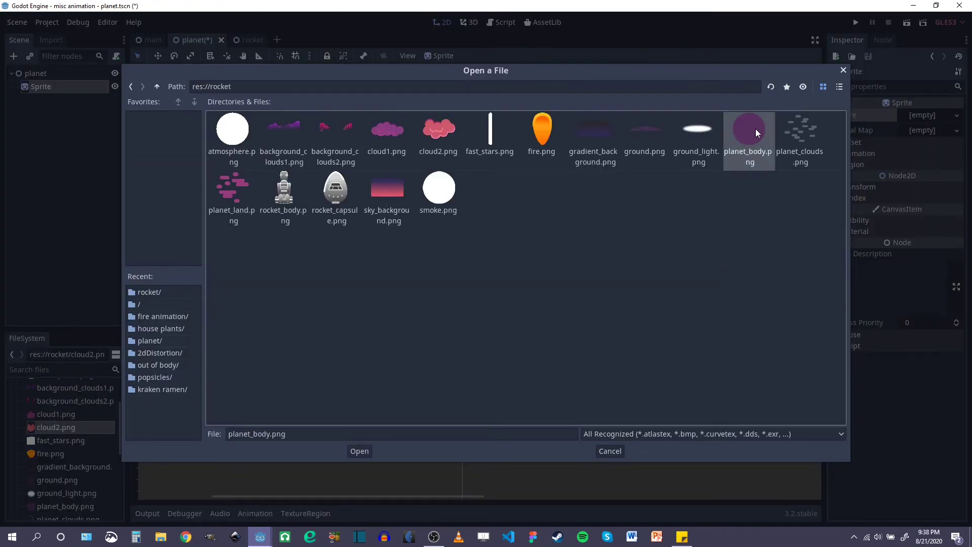
left_click(359, 451)
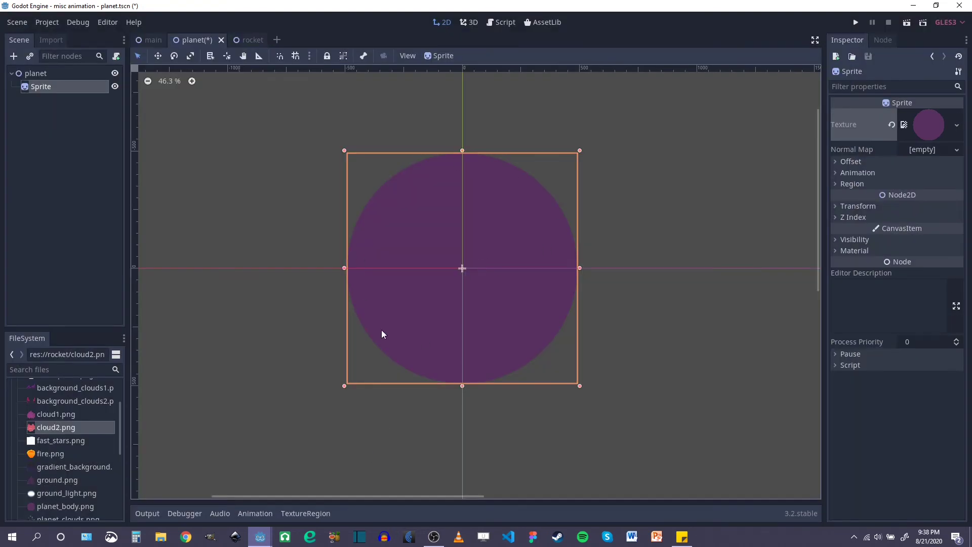
double_click(63, 87)
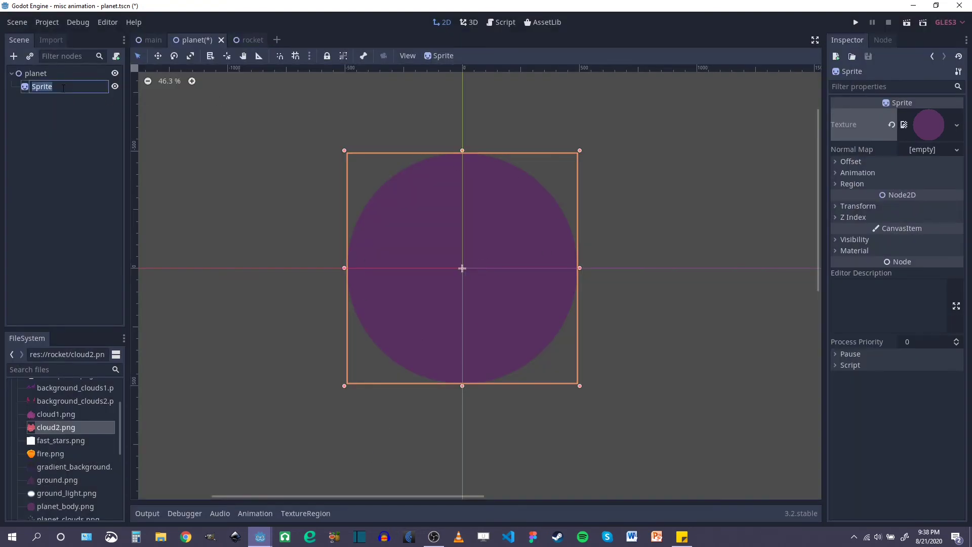
type("body")
key("Return")
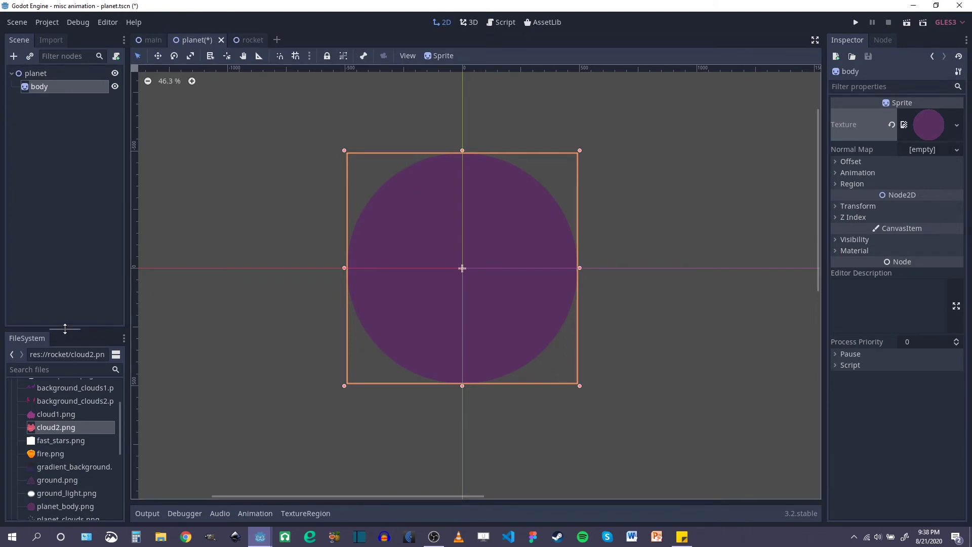
Step: Add planet_land.png and planet_clouds.png as sprites layered on the planet
left_click_drag(66, 330, 66, 263)
scroll(87, 393, "up", 2)
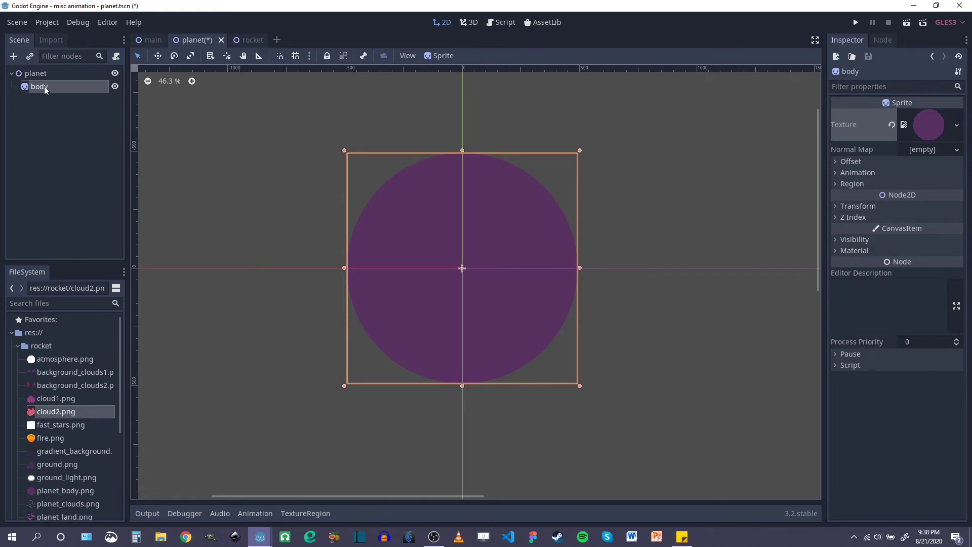
scroll(75, 409, "down", 3)
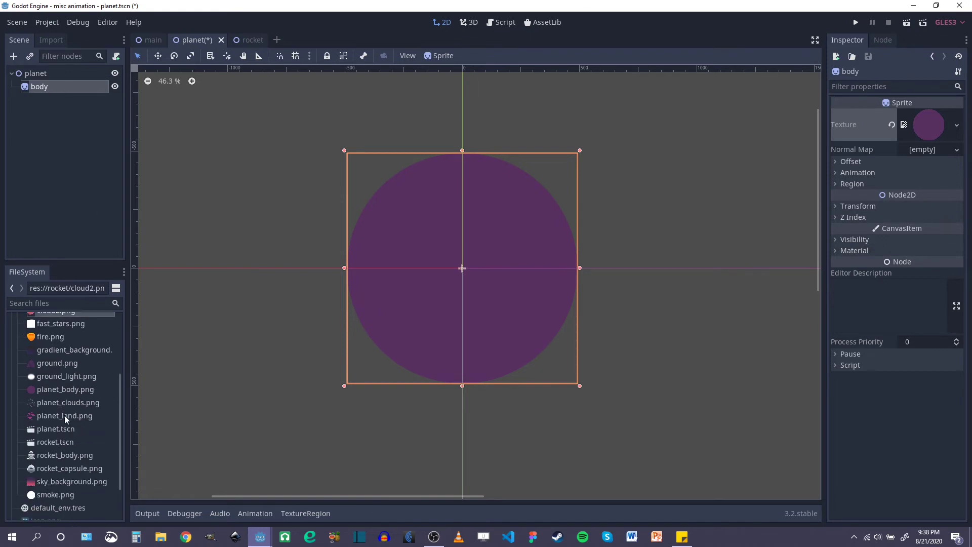
left_click_drag(65, 415, 462, 268)
left_click_drag(68, 402, 462, 268)
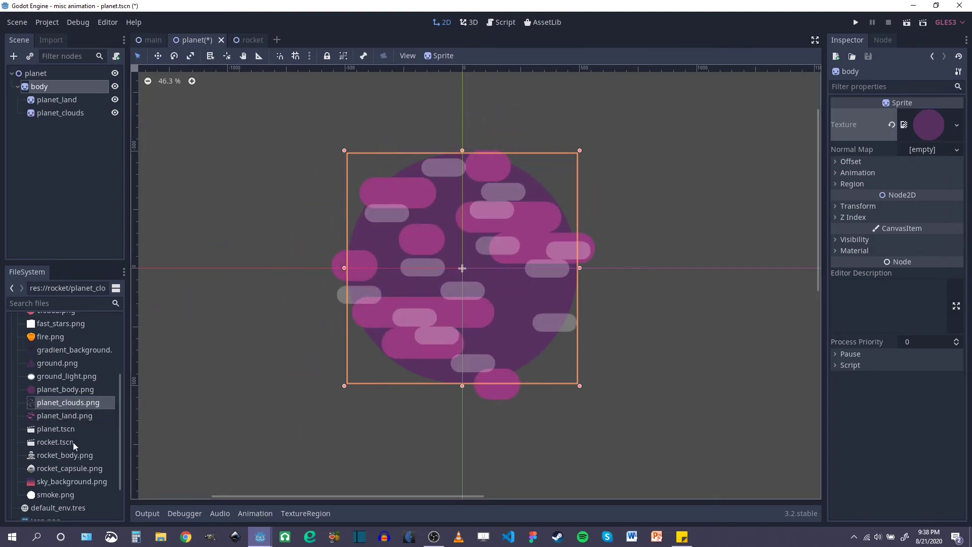
scroll(66, 421, "down", 1)
scroll(66, 421, "up", 4)
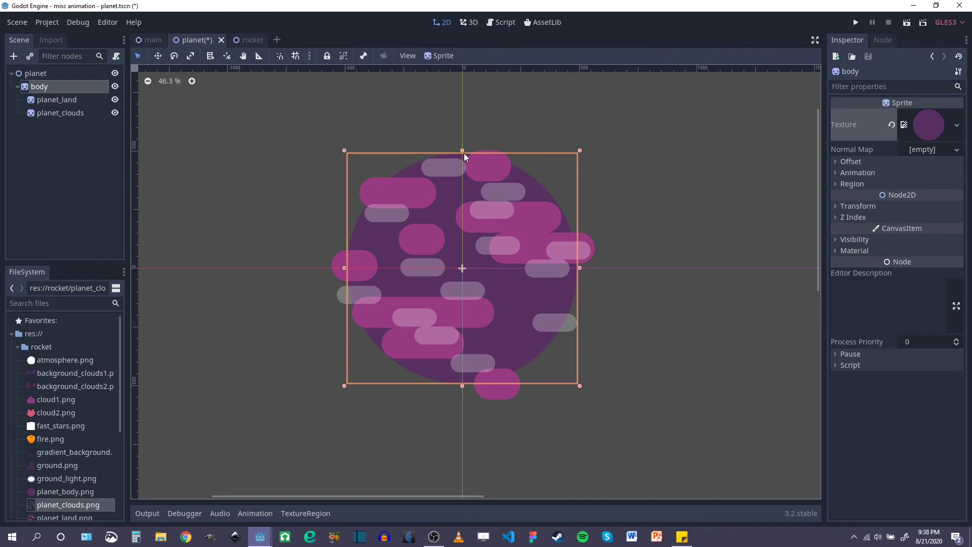
Step: Add a Sprite under planet, move it above body, and rename it atmosphere
left_click(35, 74)
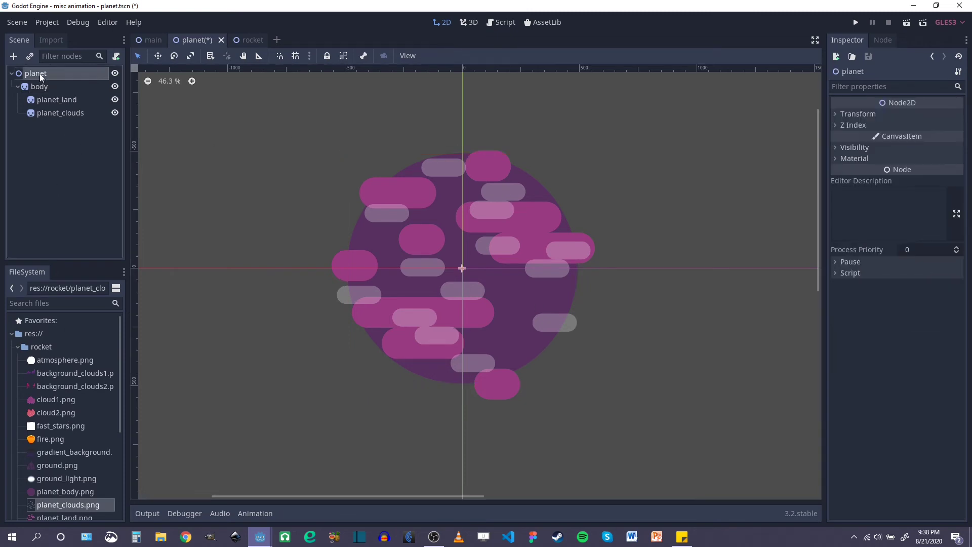
right_click(39, 72)
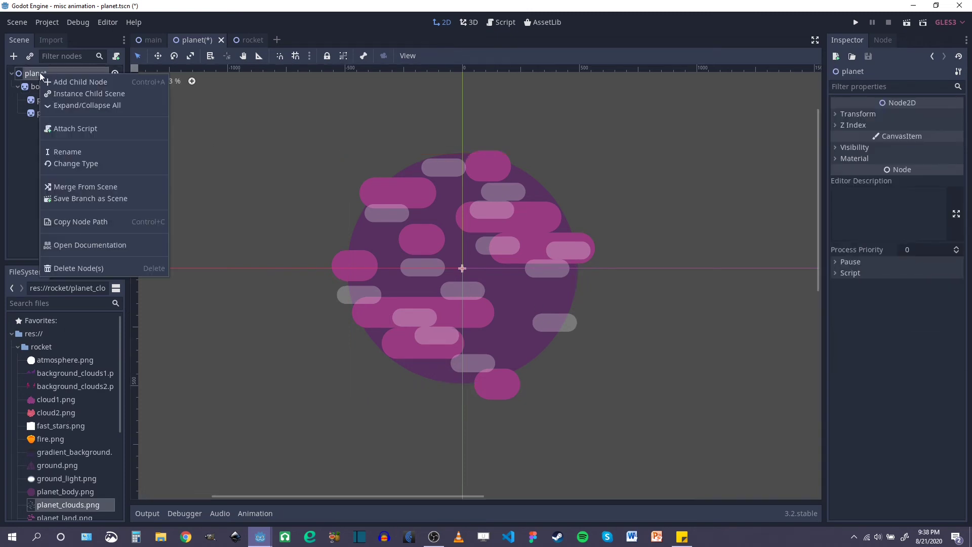
left_click(77, 82)
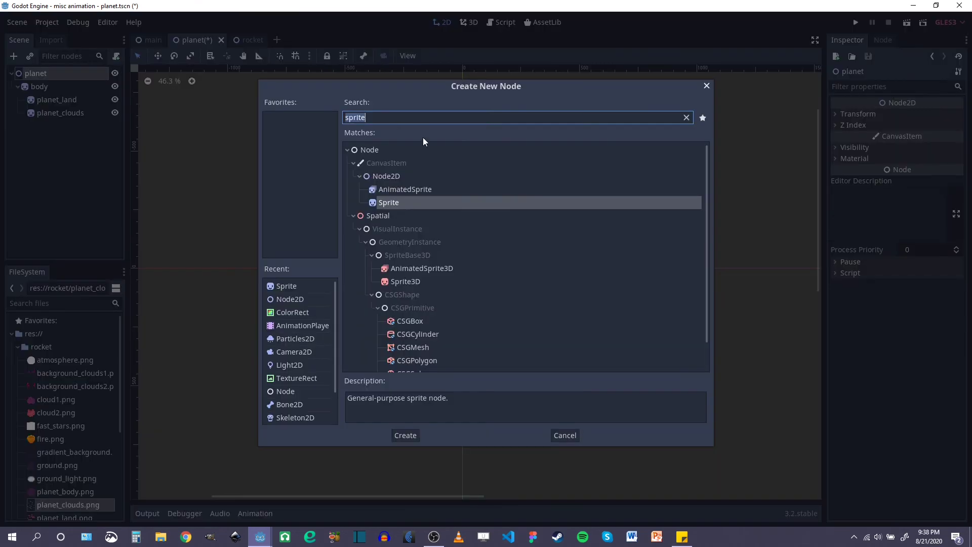
double_click(390, 201)
left_click_drag(32, 129, 28, 80)
double_click(49, 87)
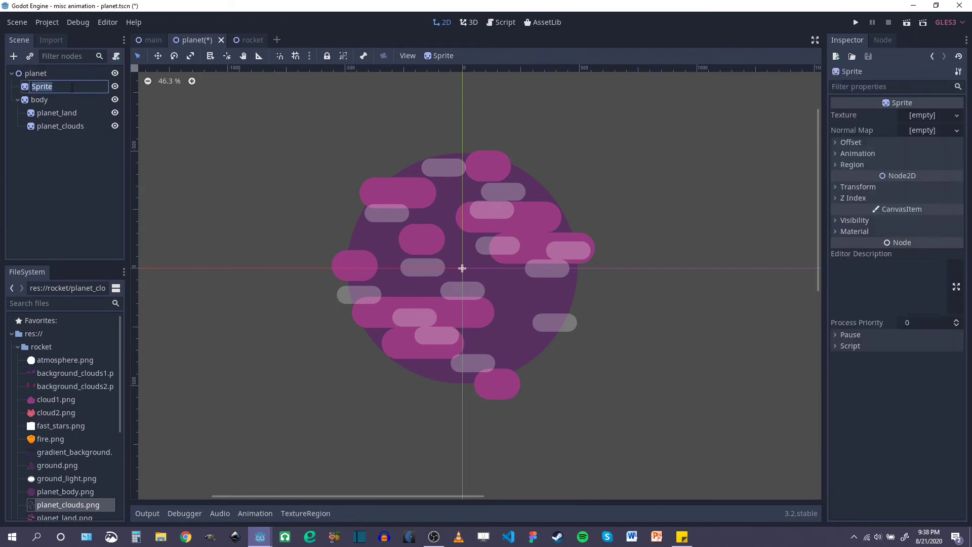
type("atmosphere")
key("Return")
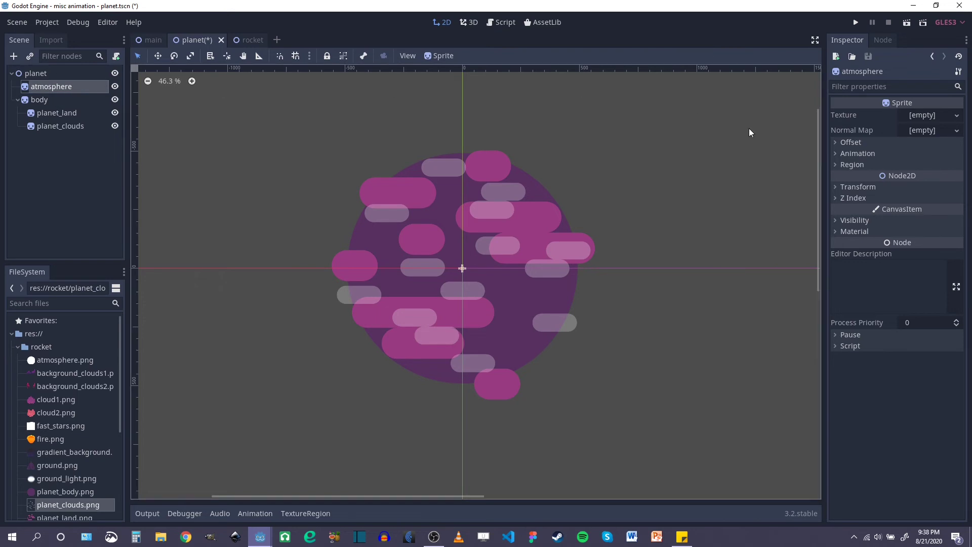
Step: Load atmosphere.png from the rocket folder as the atmosphere texture
left_click(956, 115)
left_click(875, 282)
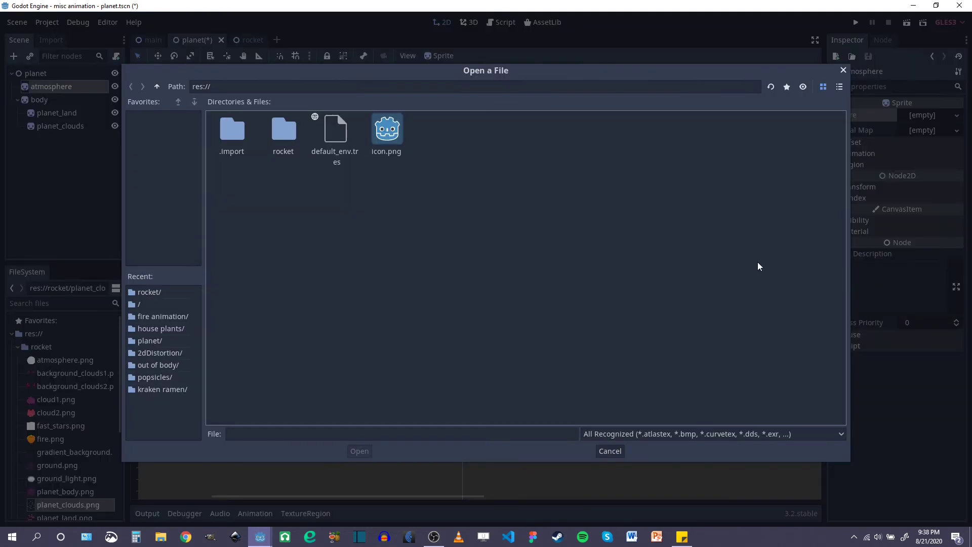
double_click(274, 138)
left_click(229, 127)
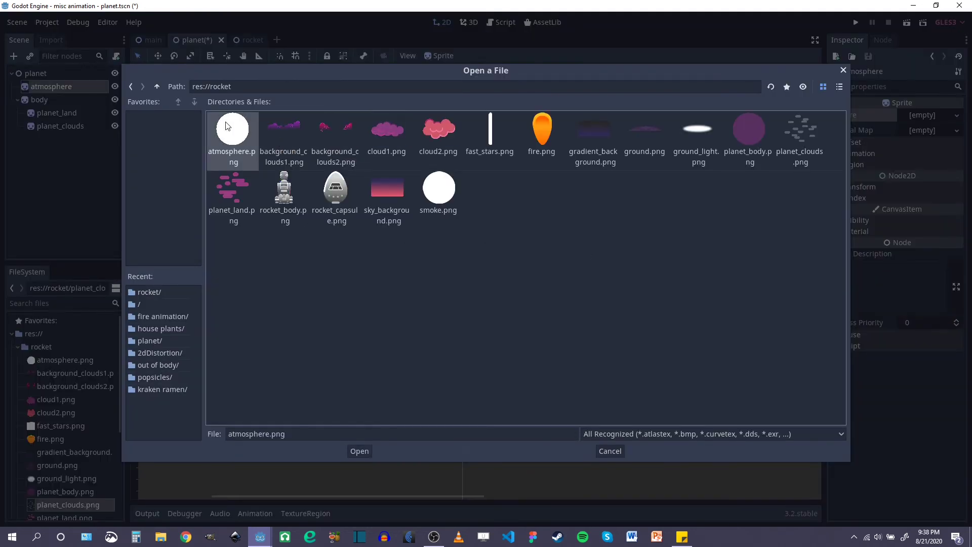
left_click(360, 451)
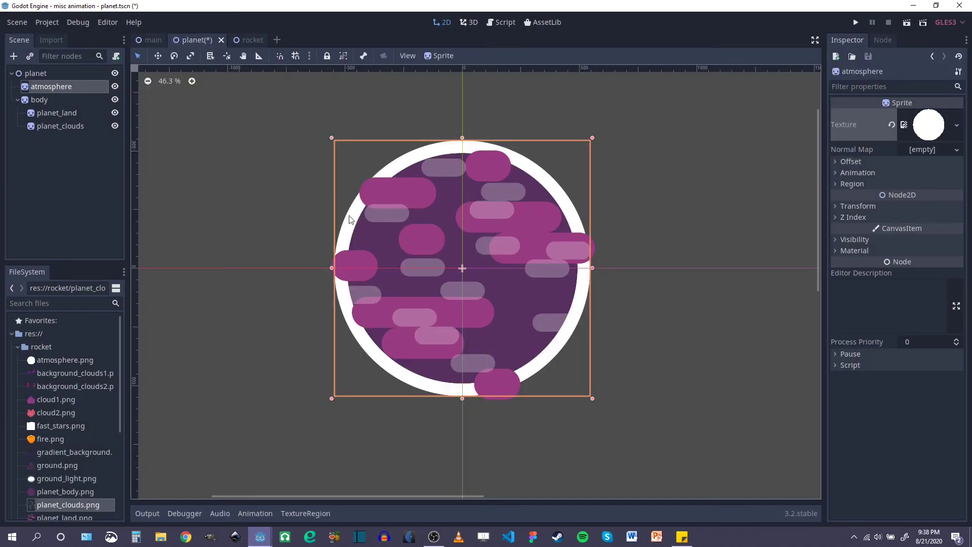
Step: Set the atmosphere's Modulate alpha to 32 for a faint halo
left_click(836, 239)
left_click(922, 269)
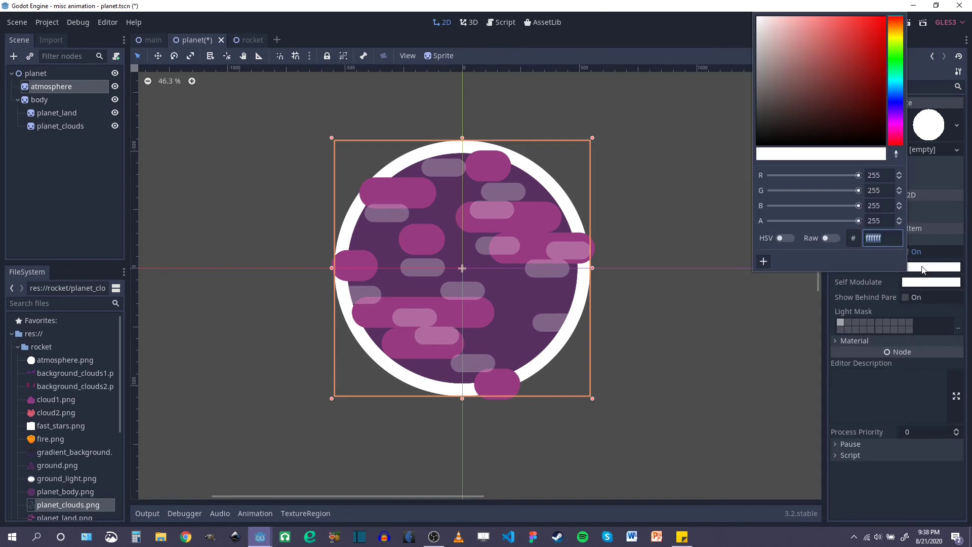
left_click_drag(858, 221, 785, 224)
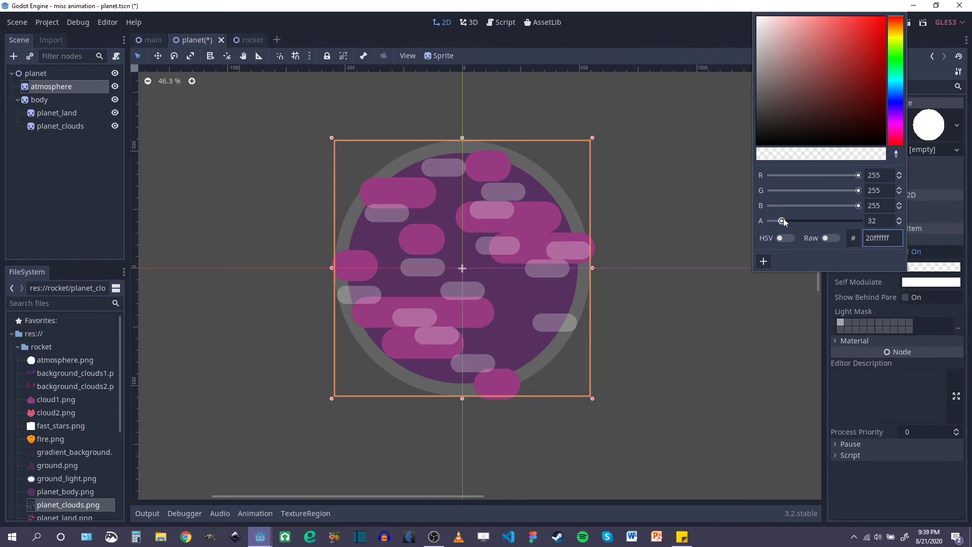
left_click(682, 166)
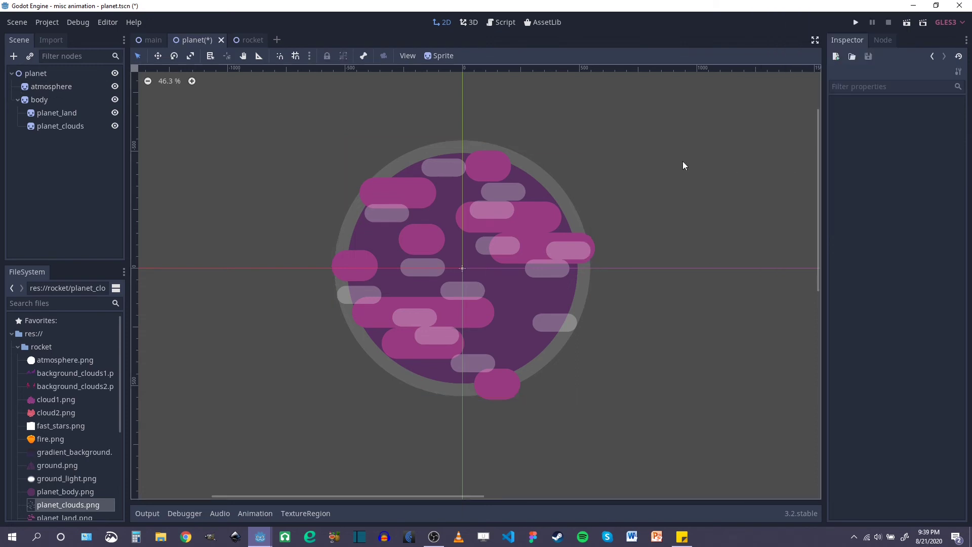
Step: Add a Light2D child under the body node
left_click(40, 102)
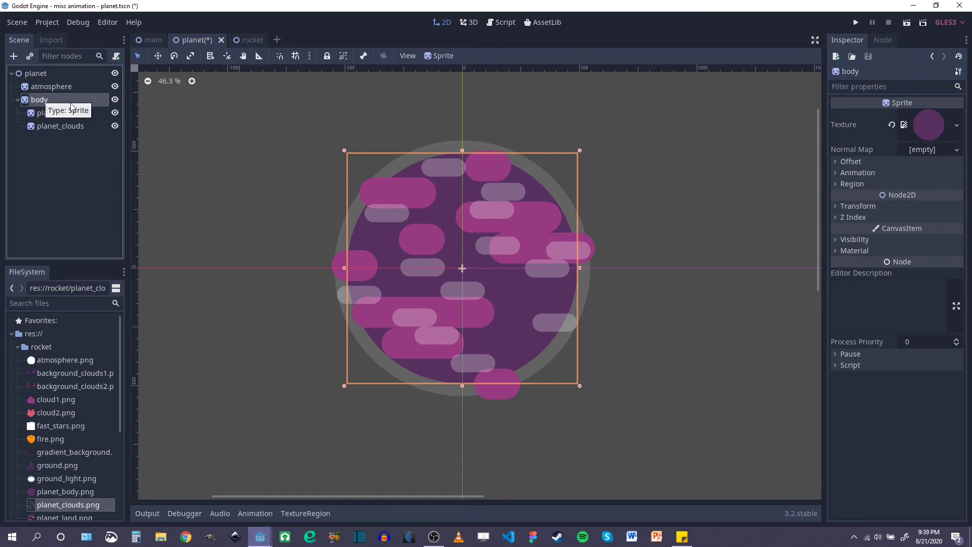
right_click(42, 103)
left_click(81, 131)
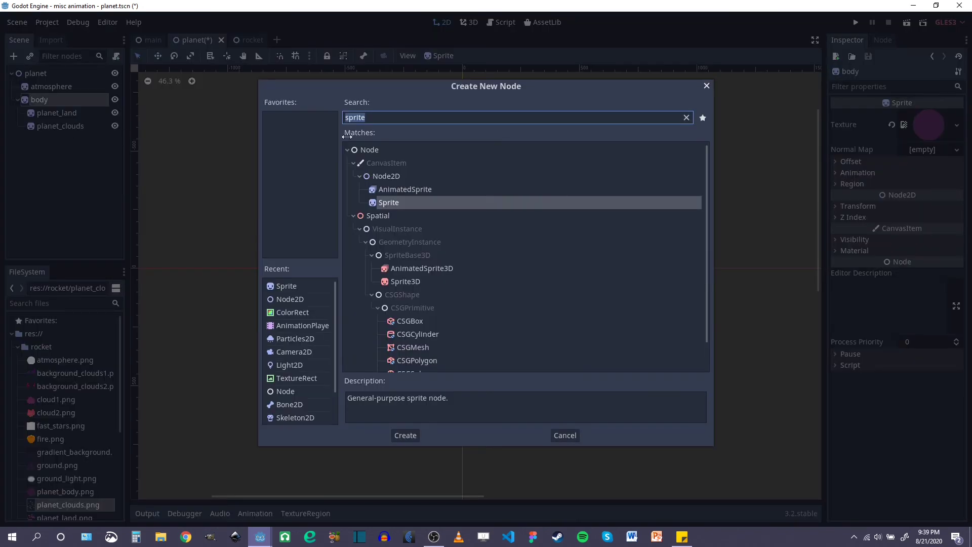
type("light")
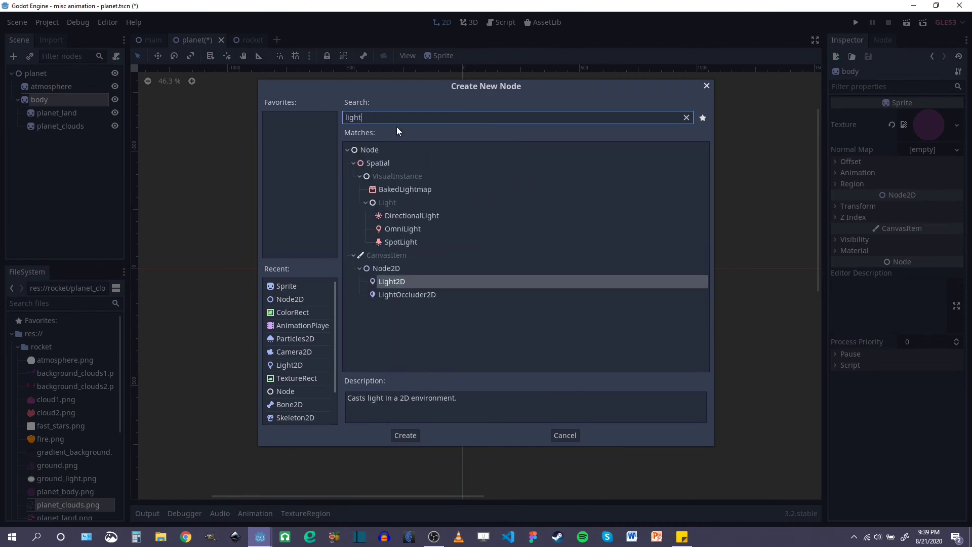
double_click(396, 284)
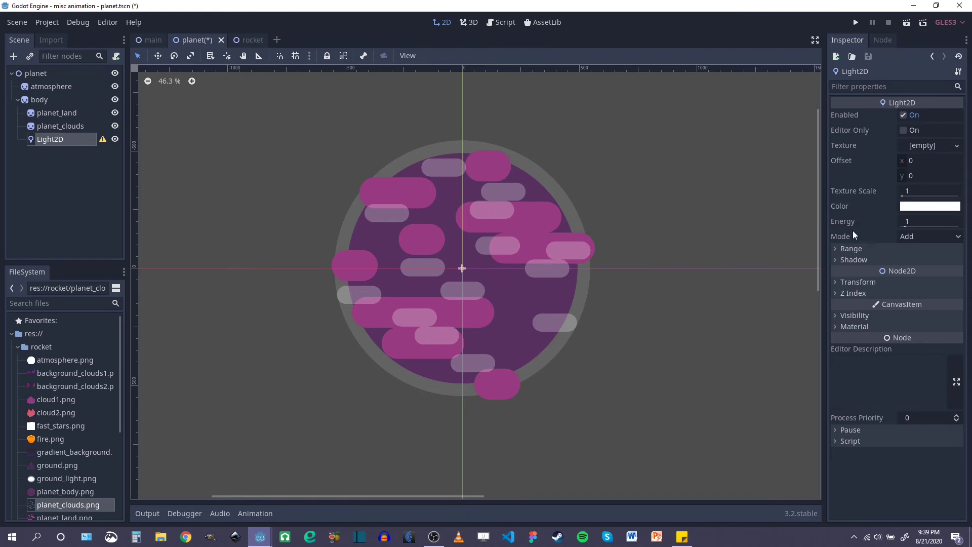
Step: Load atmosphere.png as the Light2D's texture
left_click(960, 147)
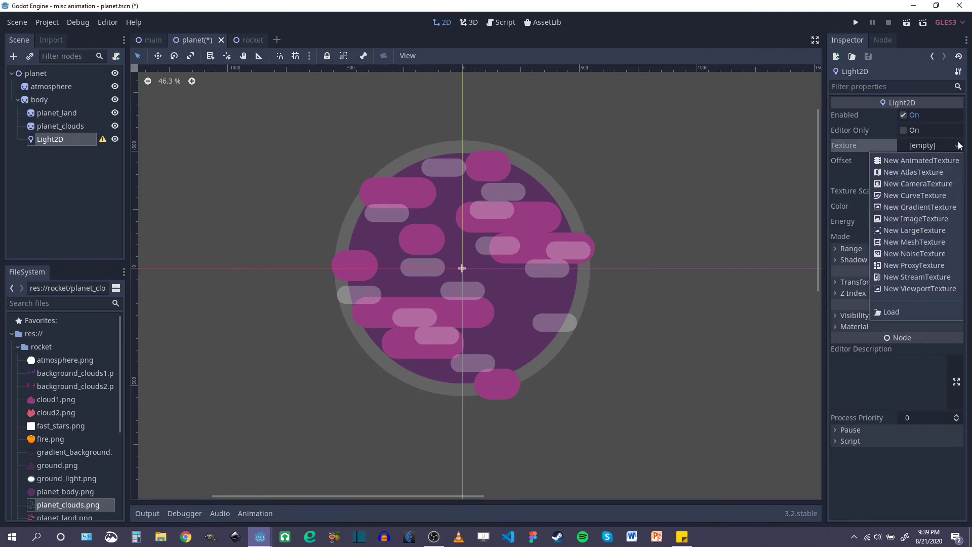
left_click(907, 312)
double_click(283, 133)
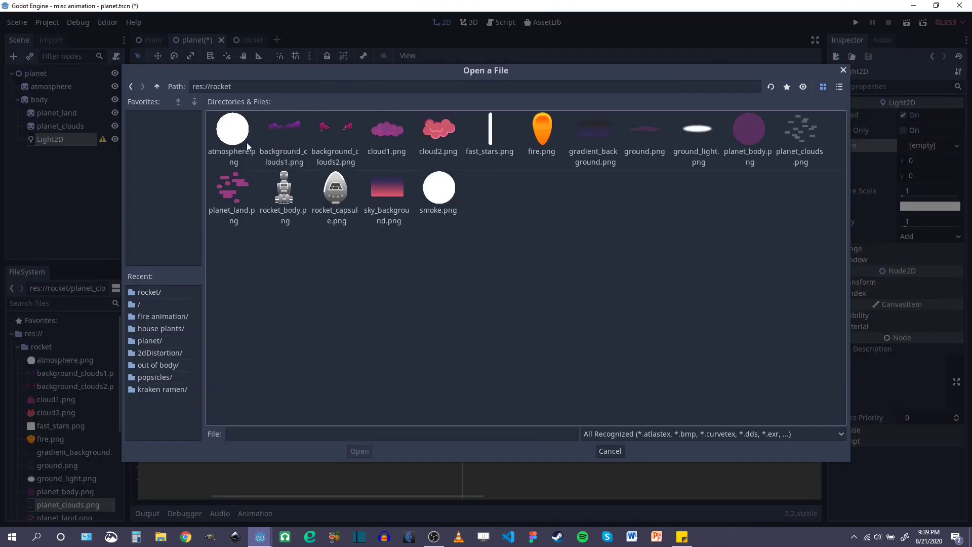
left_click(230, 131)
left_click(360, 451)
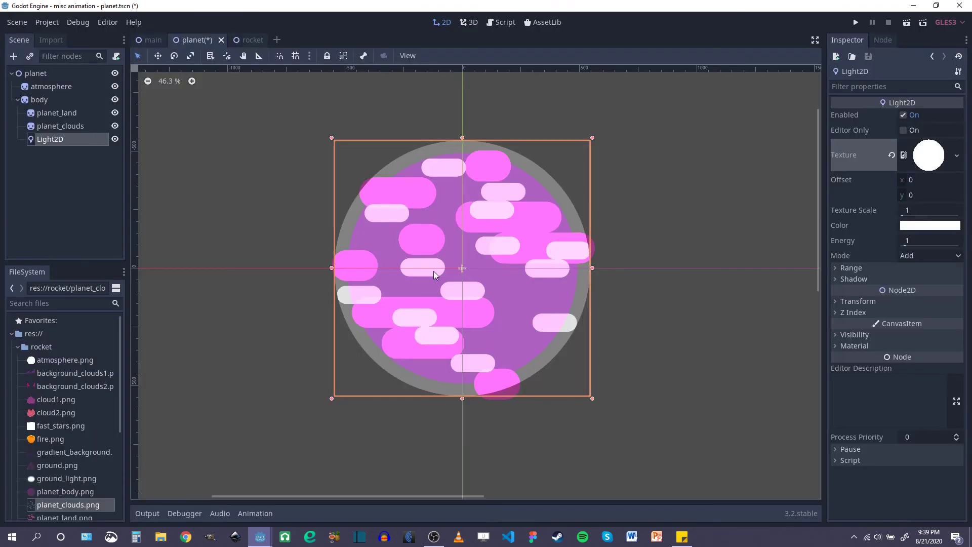
Step: Scale the light down, hide it, and save the planet scene
scroll(441, 287, "up", 1)
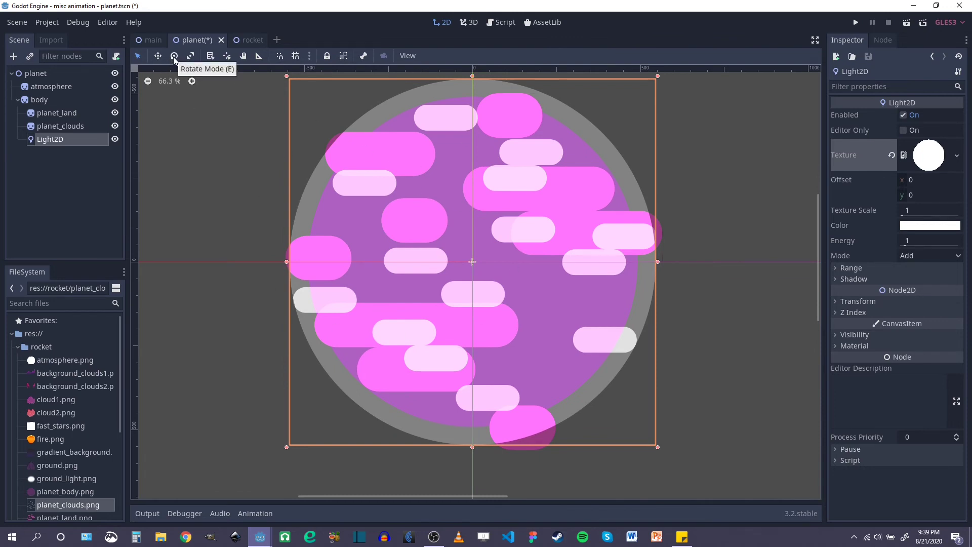
key("s")
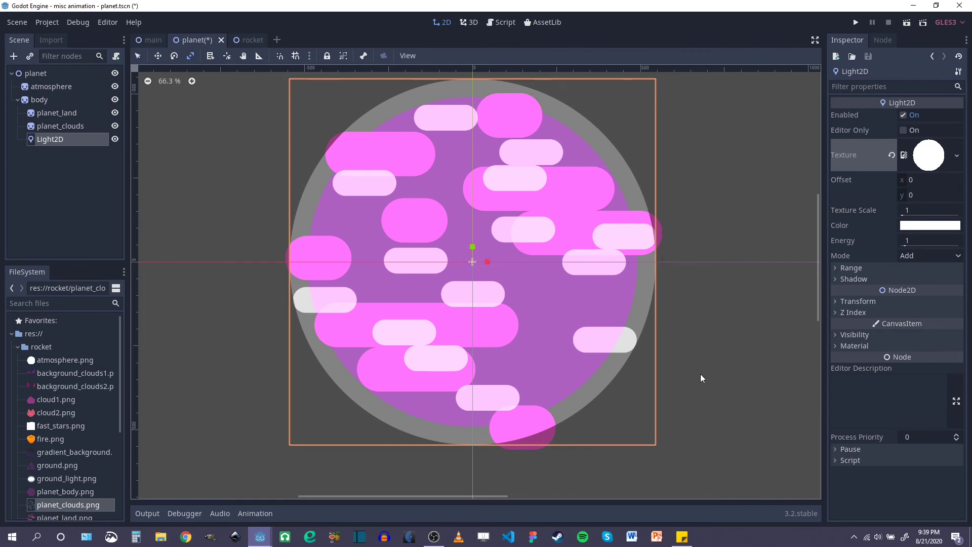
left_click_drag(700, 374, 676, 367)
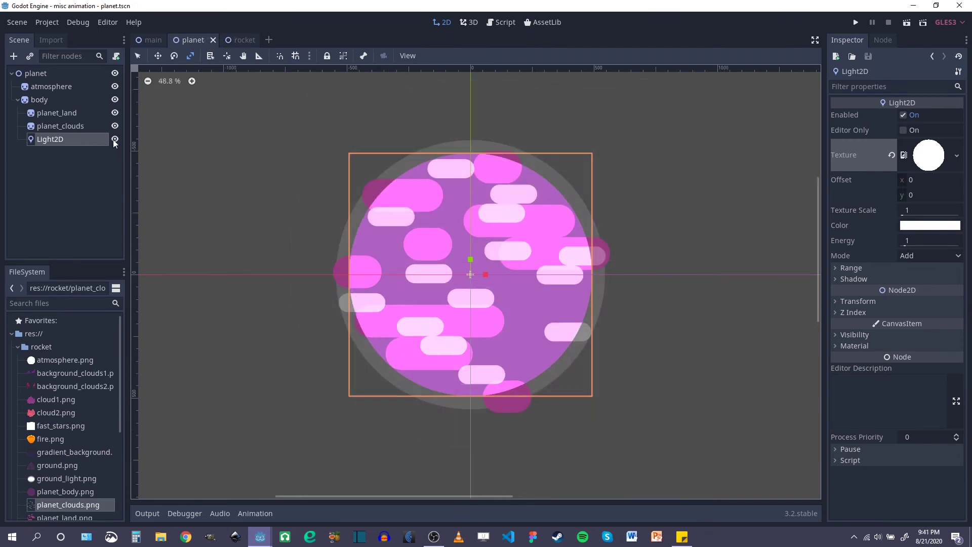
left_click(115, 139)
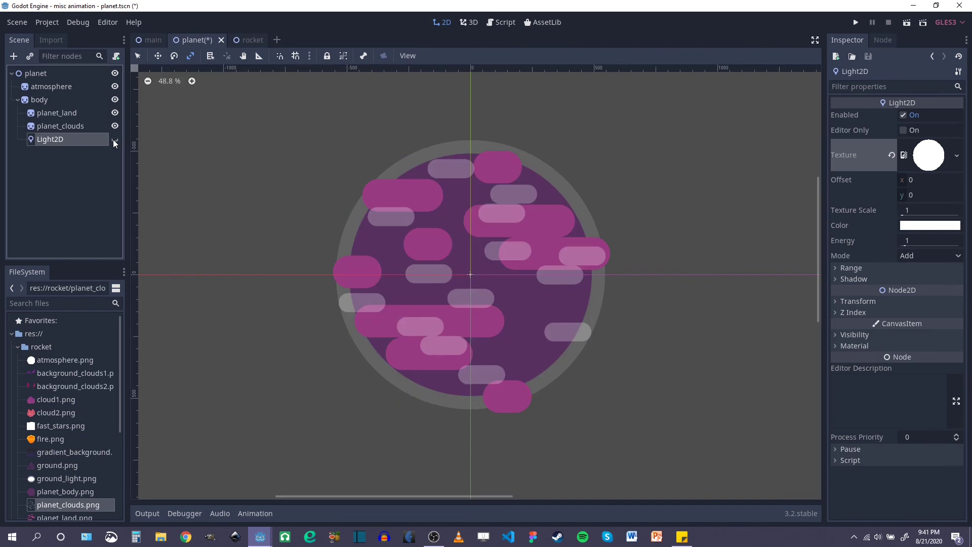
key("ctrl+s")
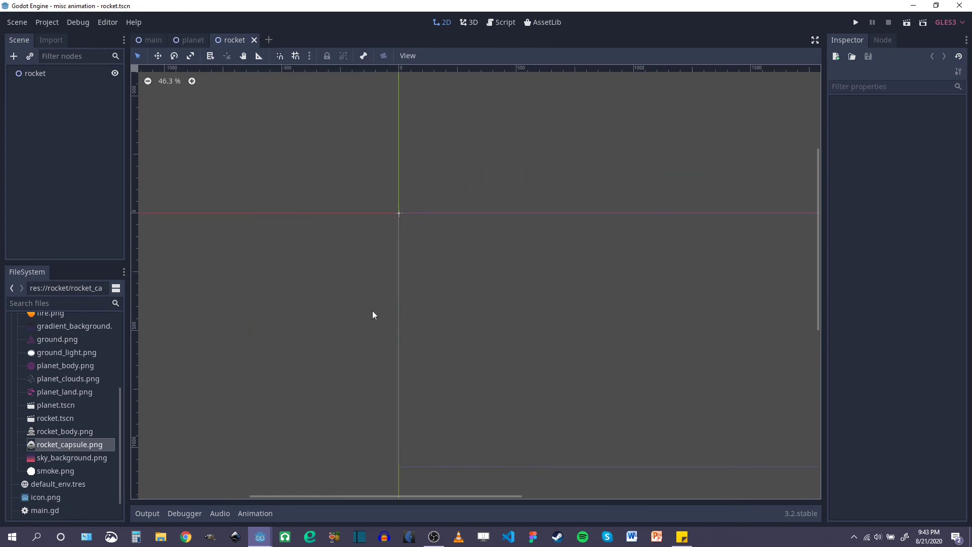
Step: Add rocket_body.png and rocket_capsule.png sprites and order rocket_capsule above rocket_body
left_click_drag(50, 430, 457, 254)
left_click_drag(68, 445, 463, 158)
scroll(457, 165, "up", 10)
left_click_drag(52, 98, 49, 81)
scroll(487, 150, "down", 8)
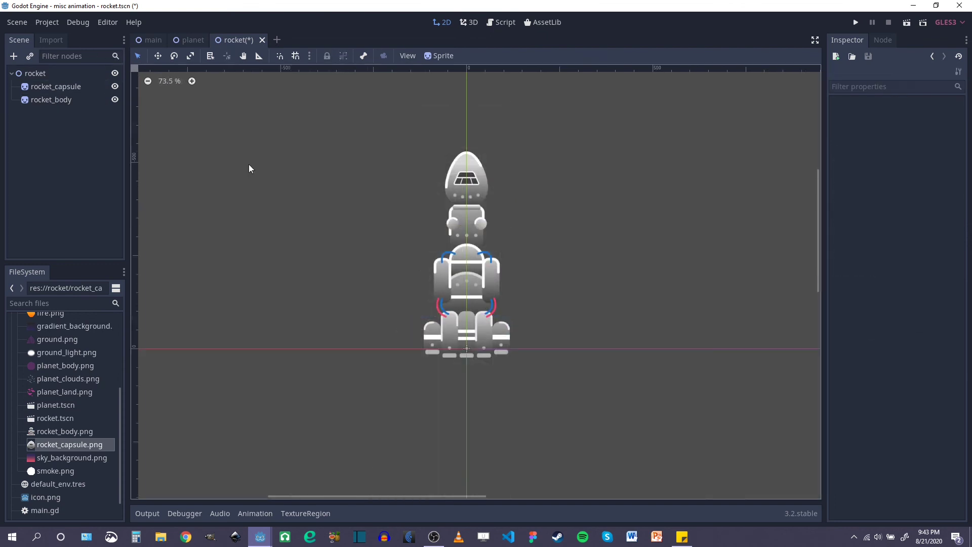
Step: Add a Node2D child under the rocket node and name it flames
left_click(36, 75)
right_click(36, 75)
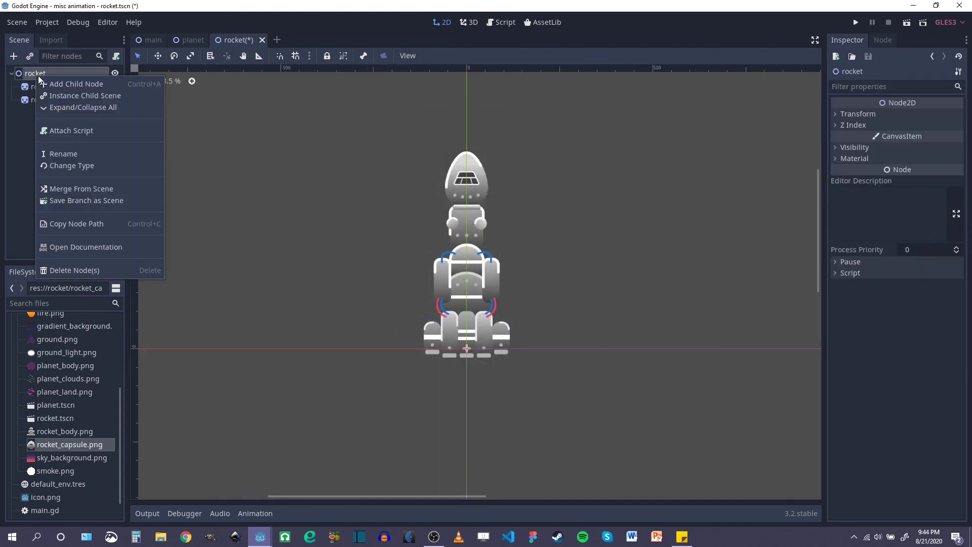
left_click(65, 82)
type("node2d")
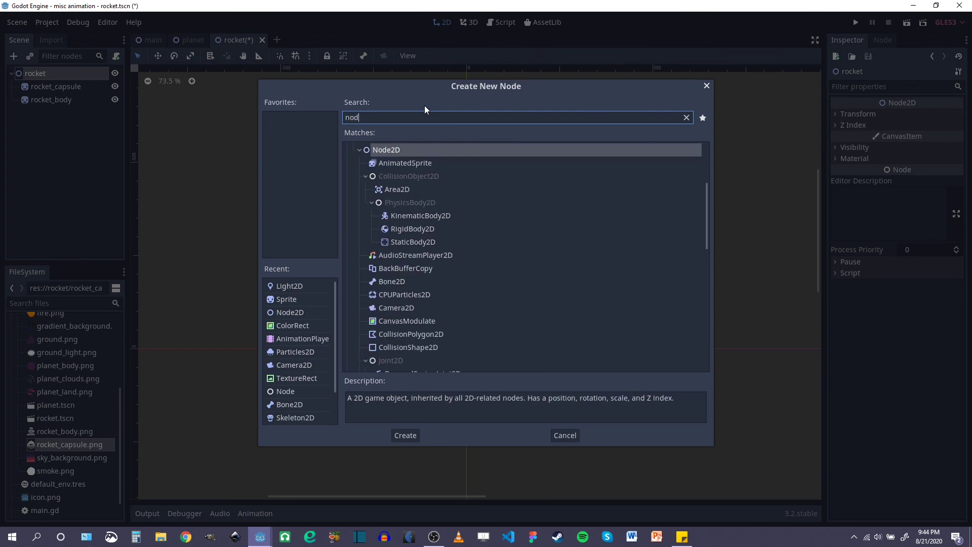
double_click(402, 146)
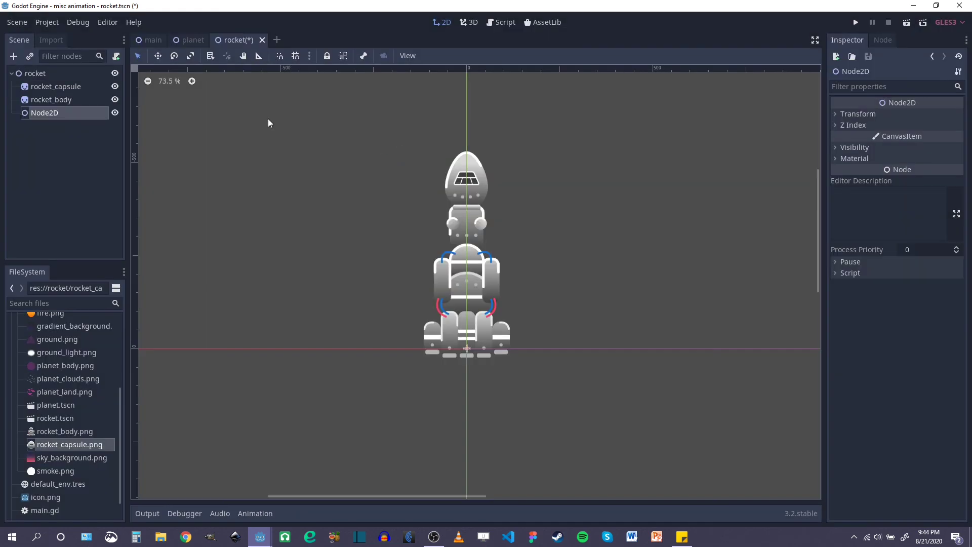
double_click(66, 113)
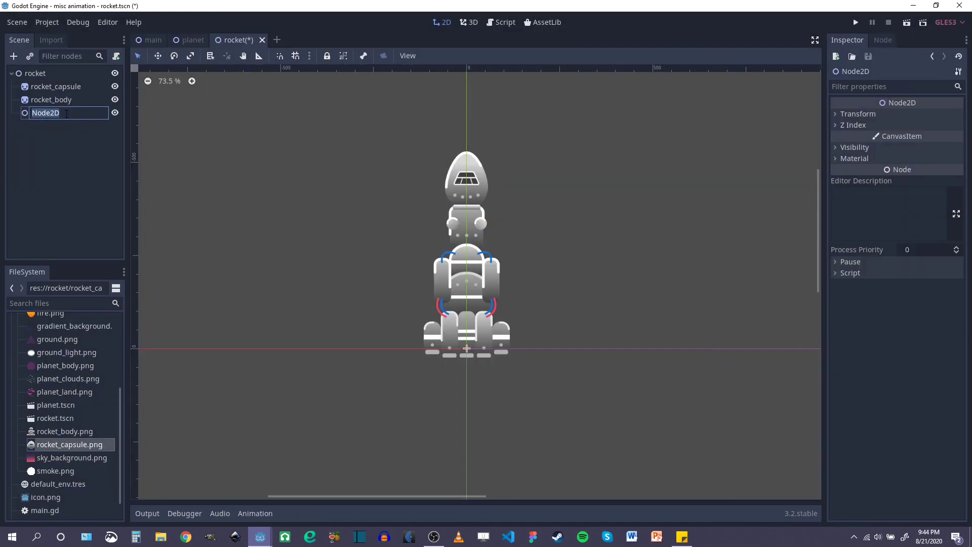
type("flames")
key("Return")
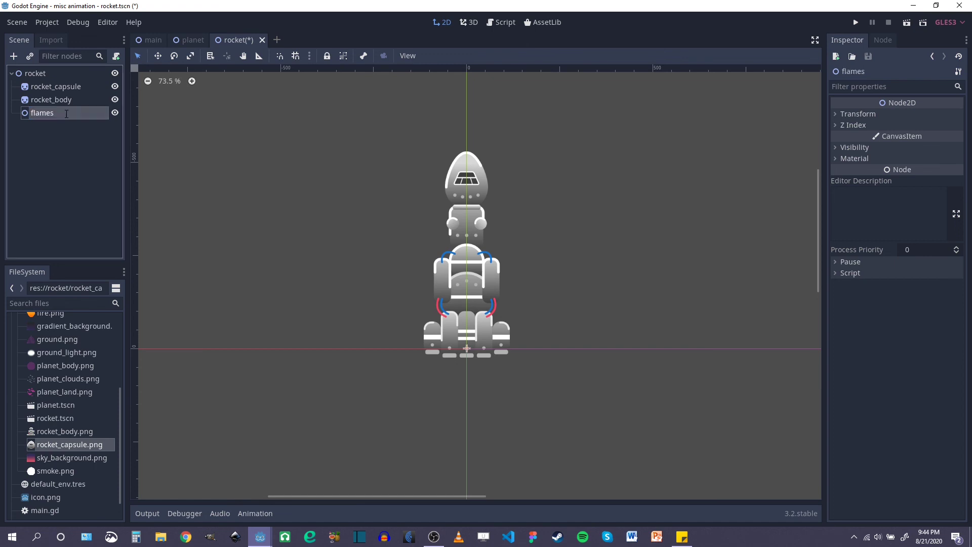
Step: Place fire.png flame sprites under flames beneath the rocket, then order fire4 after fire5
left_click(35, 116)
left_click(43, 114)
scroll(66, 365, "up", 2)
scroll(457, 360, "up", 4)
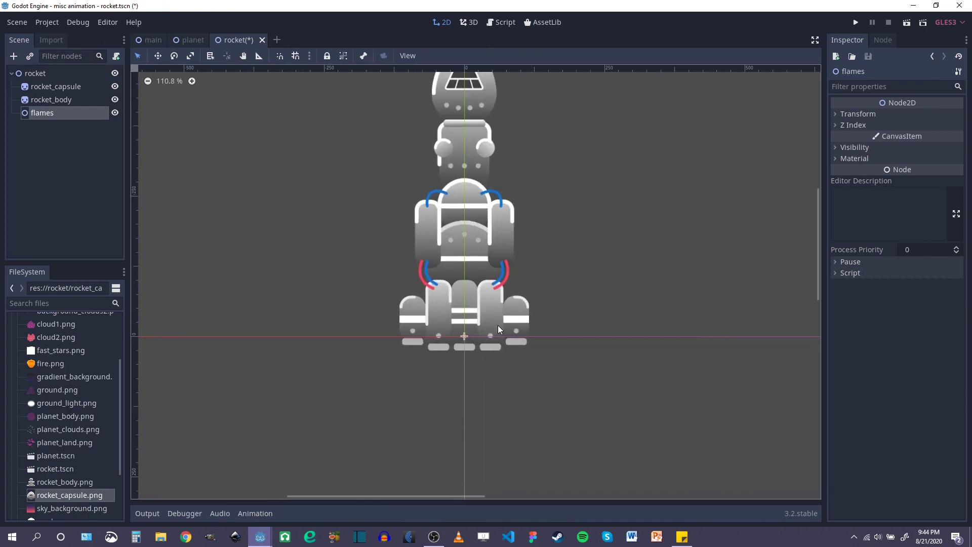
scroll(498, 329, "down", 3)
left_click_drag(50, 365, 414, 305)
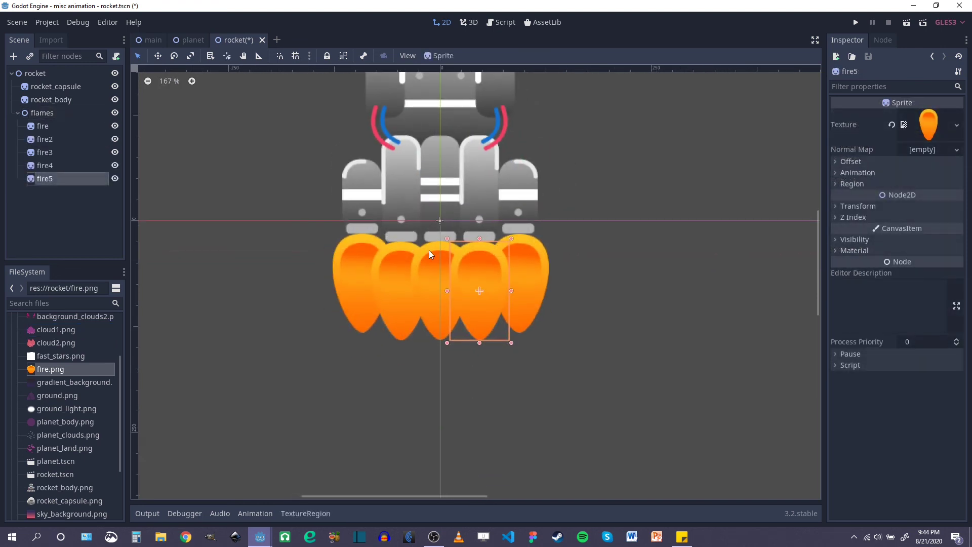
left_click(513, 248)
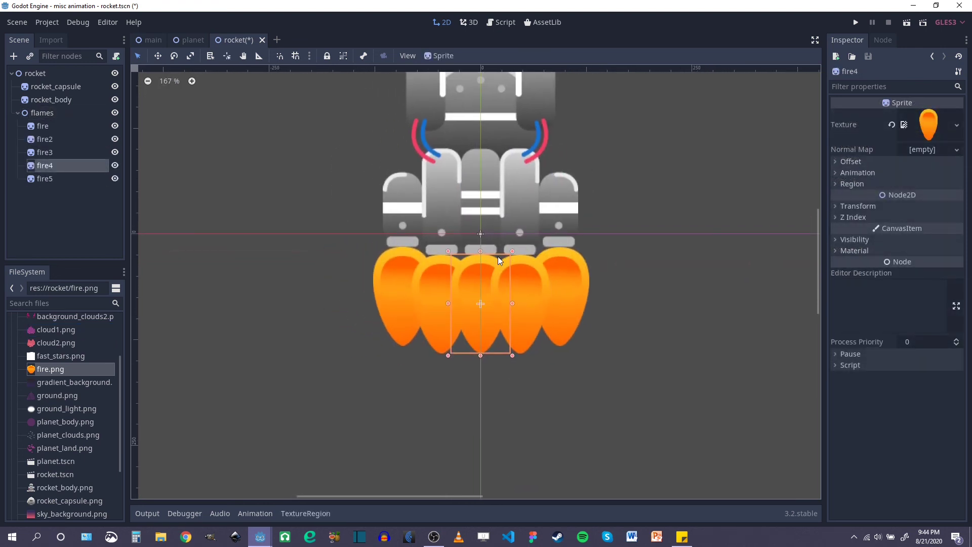
left_click_drag(48, 166, 45, 185)
scroll(512, 293, "down", 2)
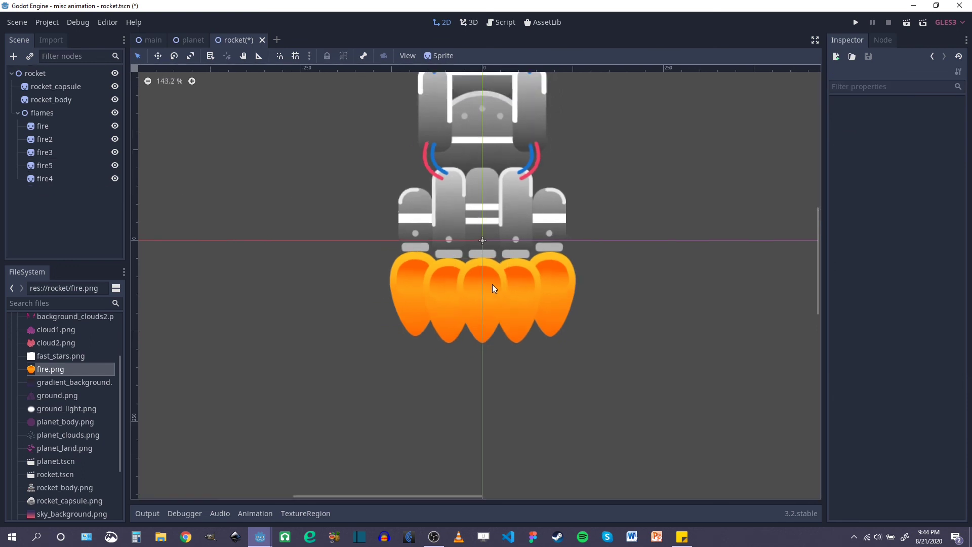
scroll(494, 285, "down", 5)
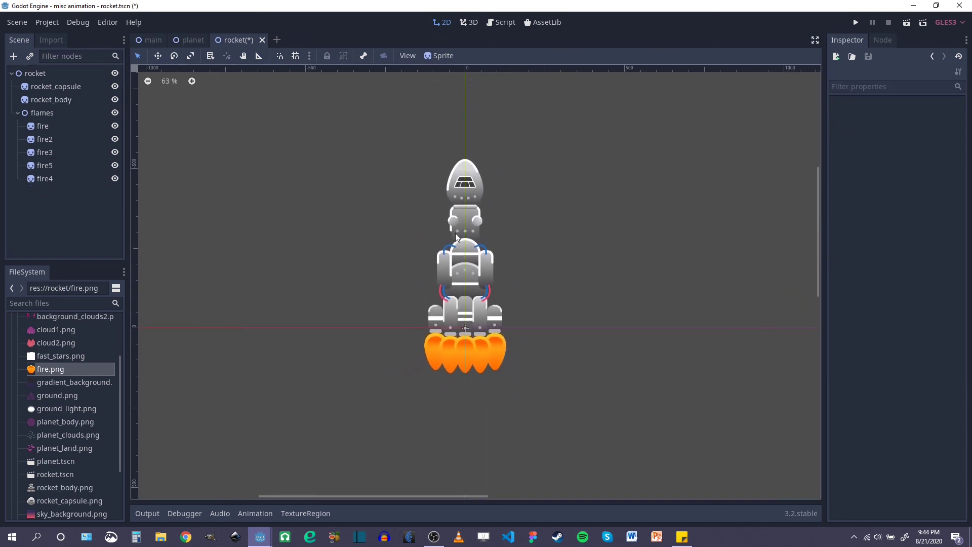
scroll(455, 233, "up", 2)
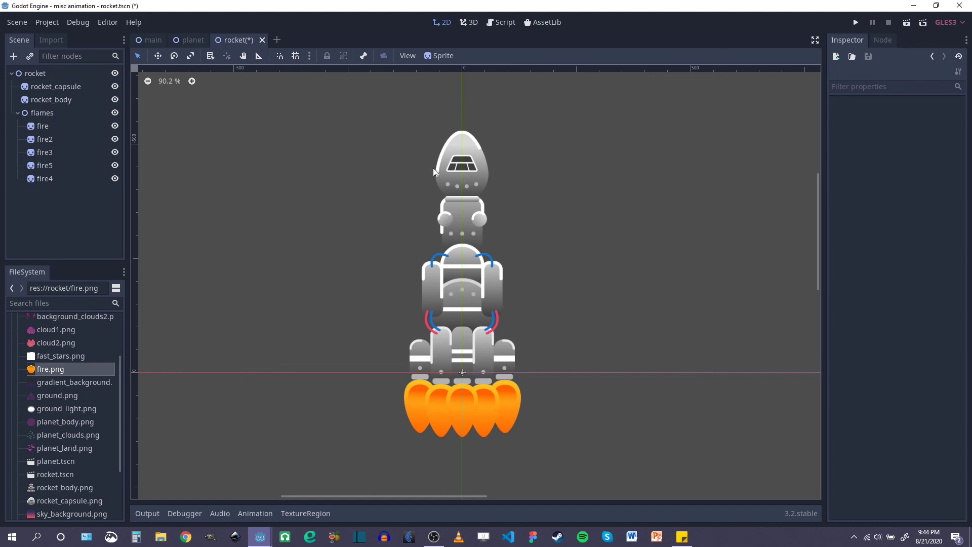
Step: Save the rocket scene, then go back to the main cloudy-sky scene via the planet tab
key("ctrl+s")
left_click(188, 39)
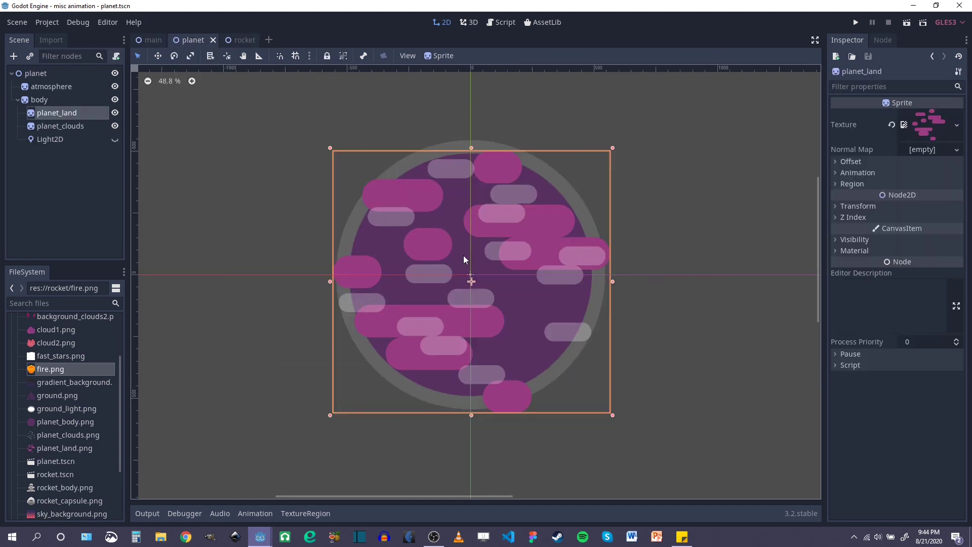
left_click(148, 40)
scroll(476, 284, "down", 3)
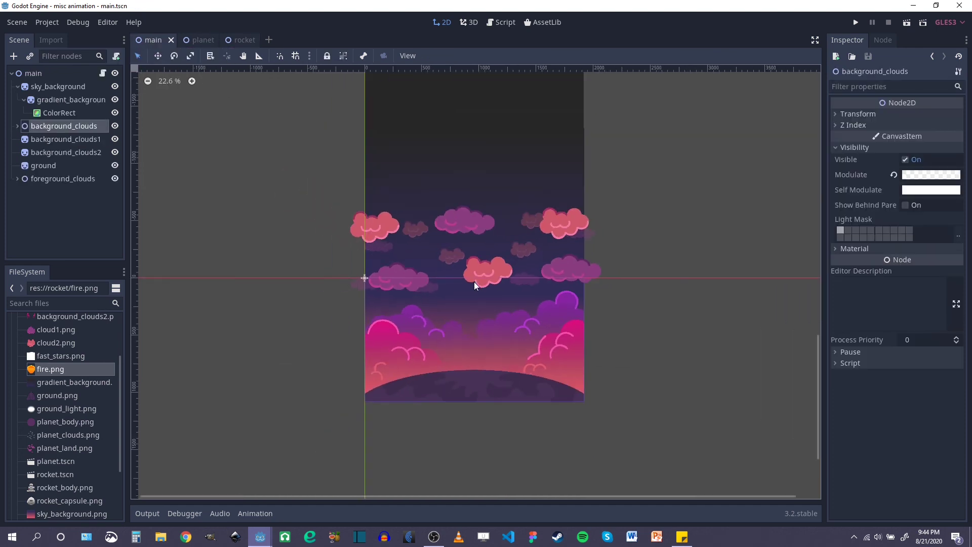
scroll(474, 281, "up", 2)
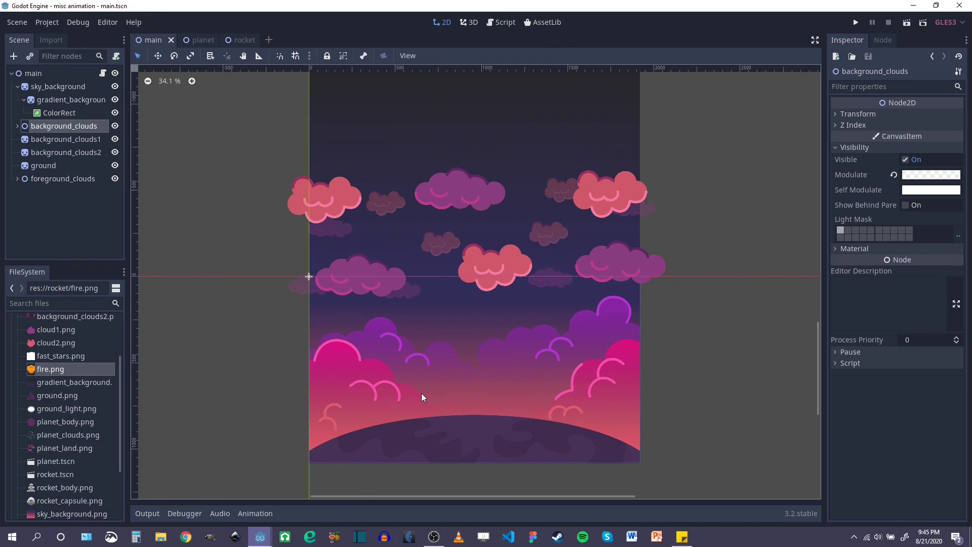
scroll(472, 385, "up", 1)
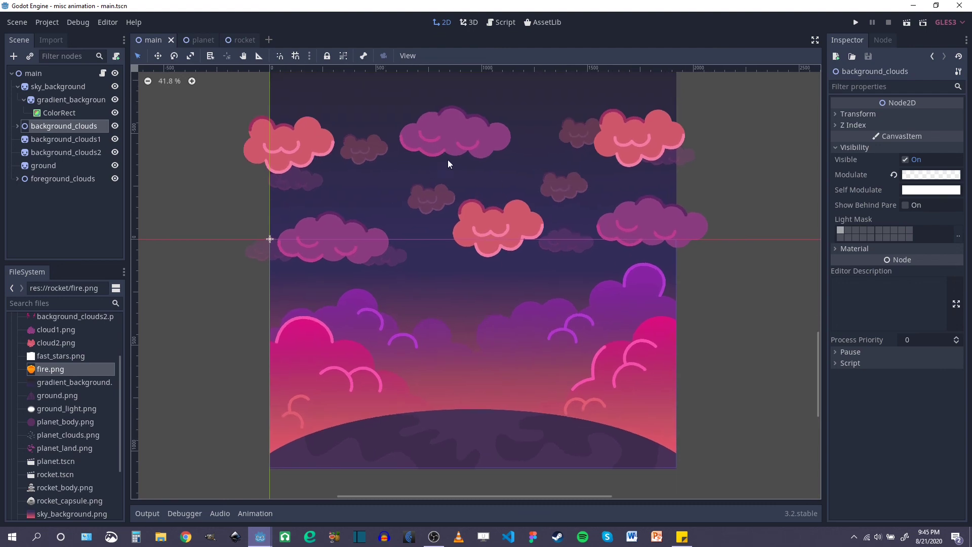